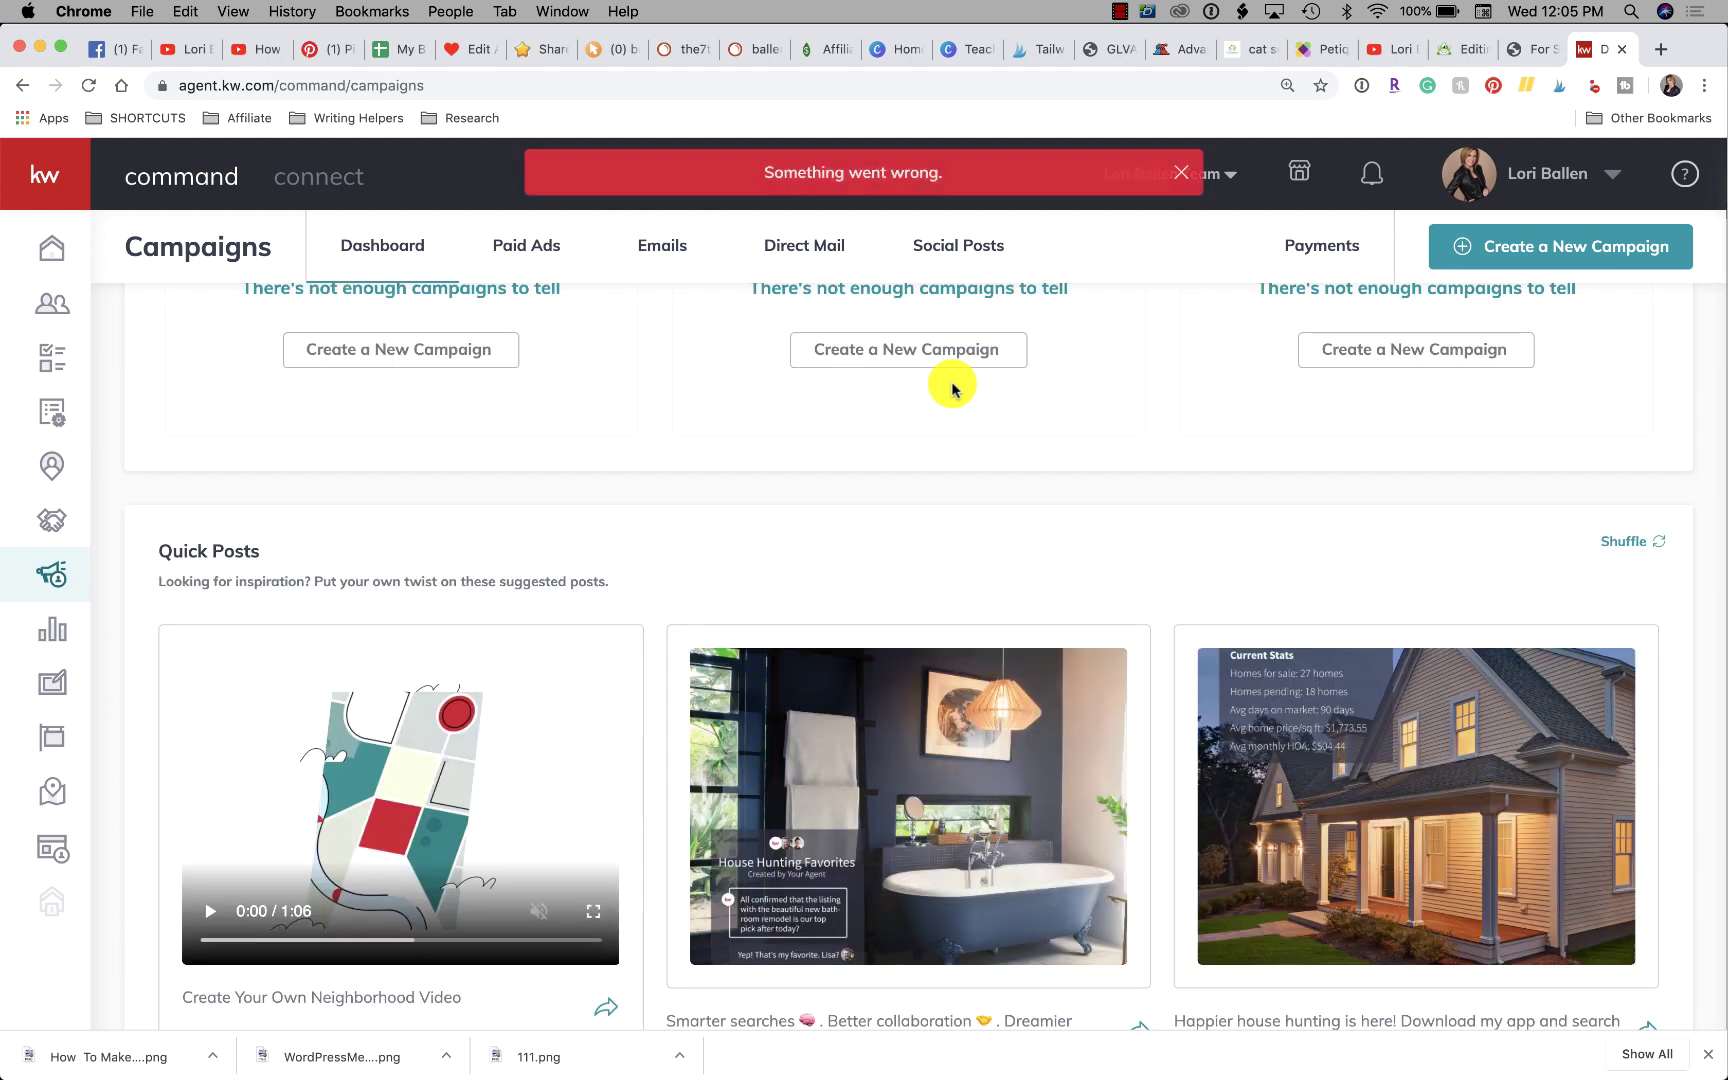
- Open the Paid Ads page listing past paid campaigns
scroll(1205, 275, down, 3)
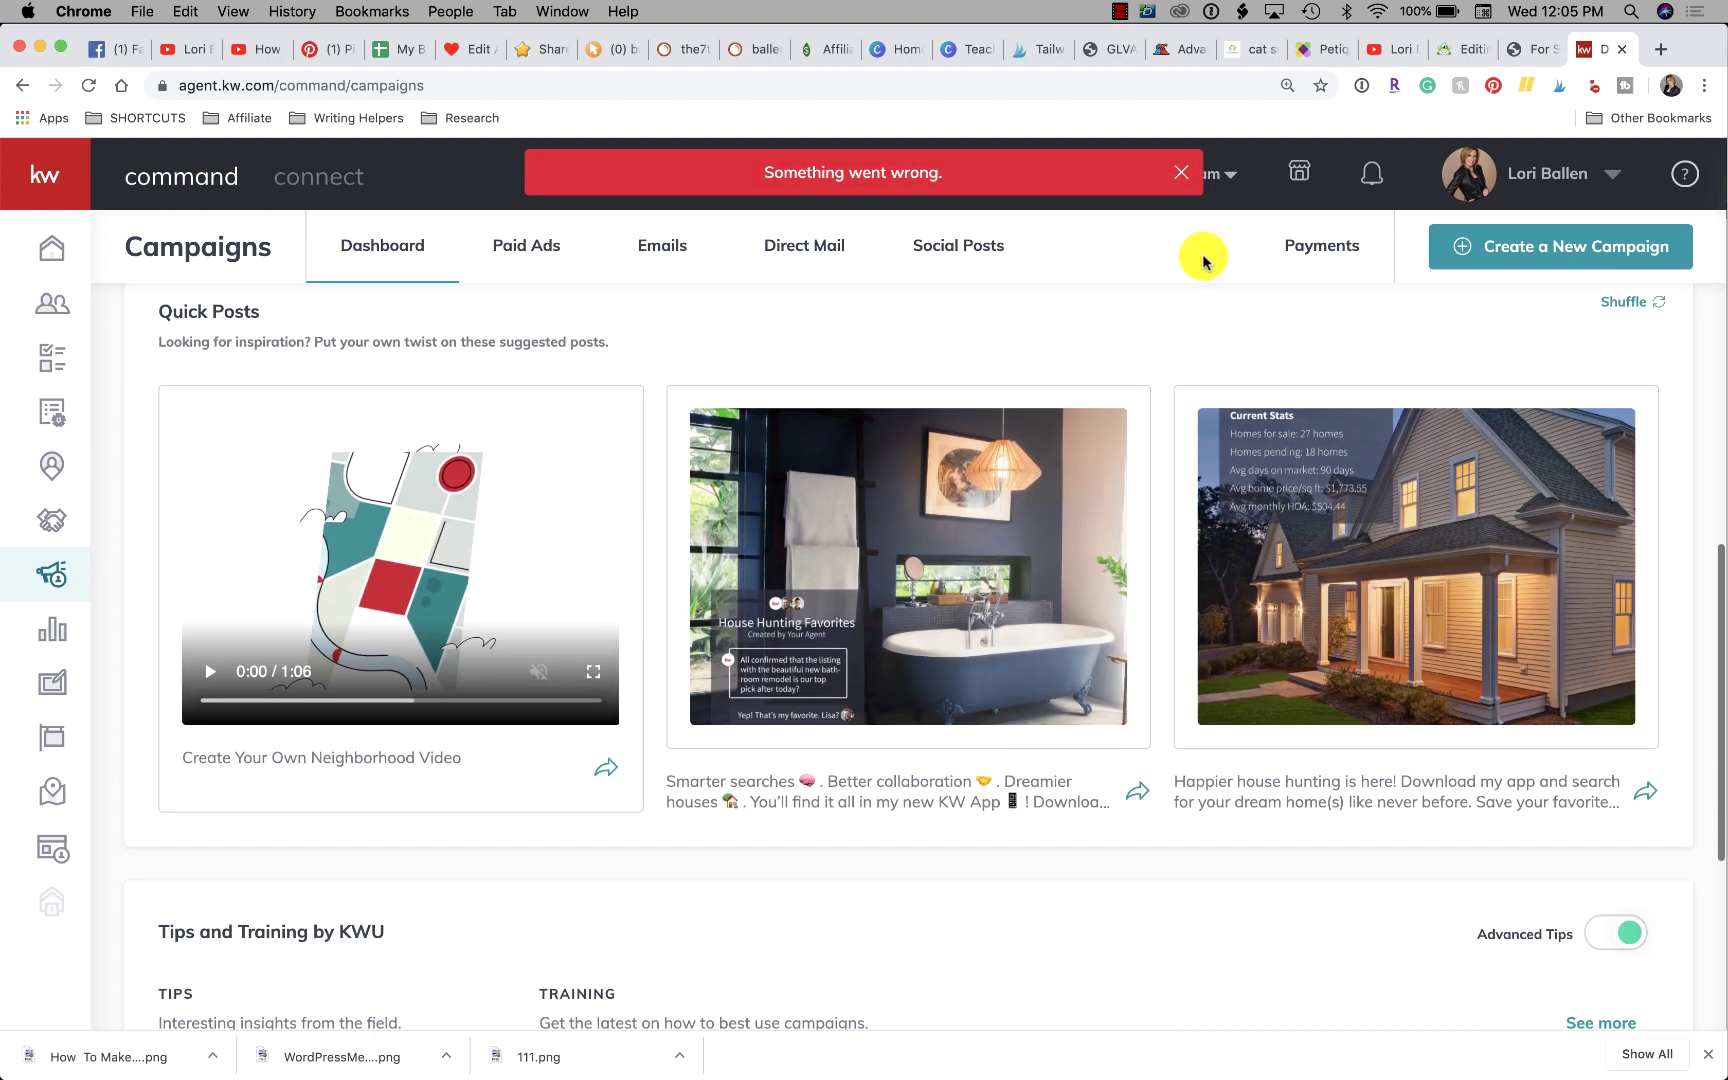
scroll(1175, 397, up, 2)
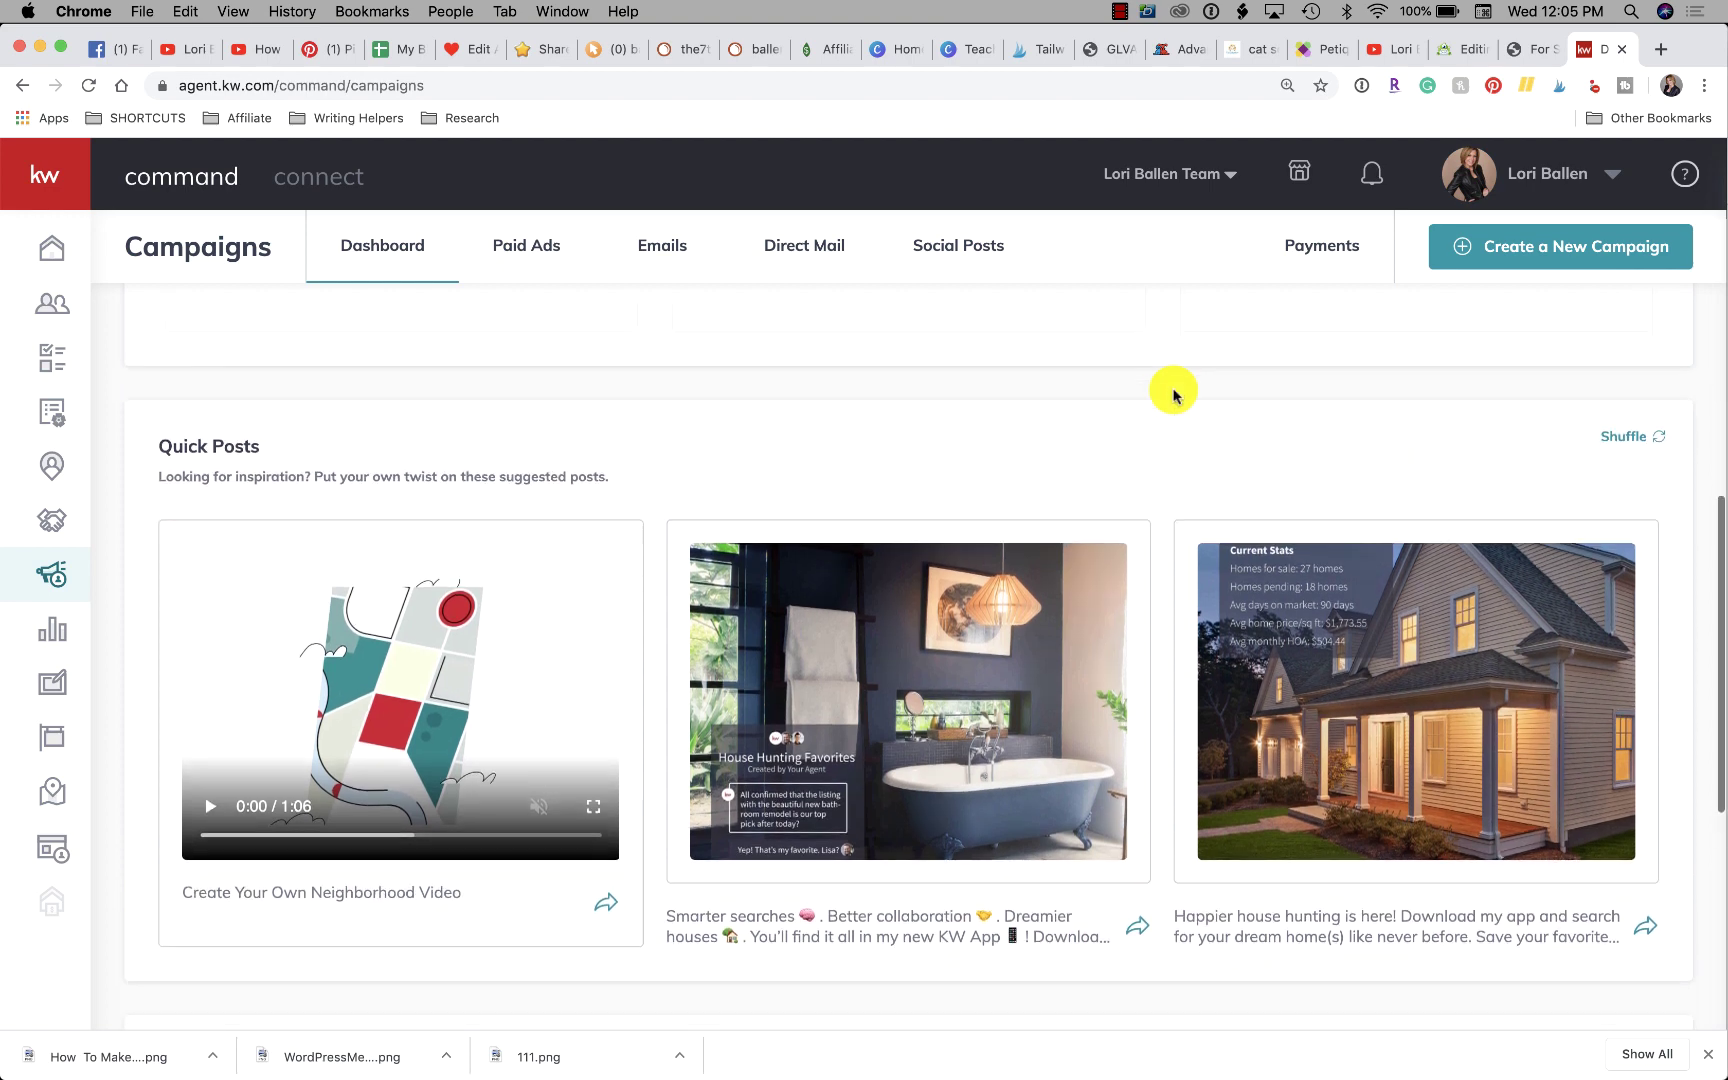
scroll(1172, 392, down, 1)
scroll(1172, 392, up, 2)
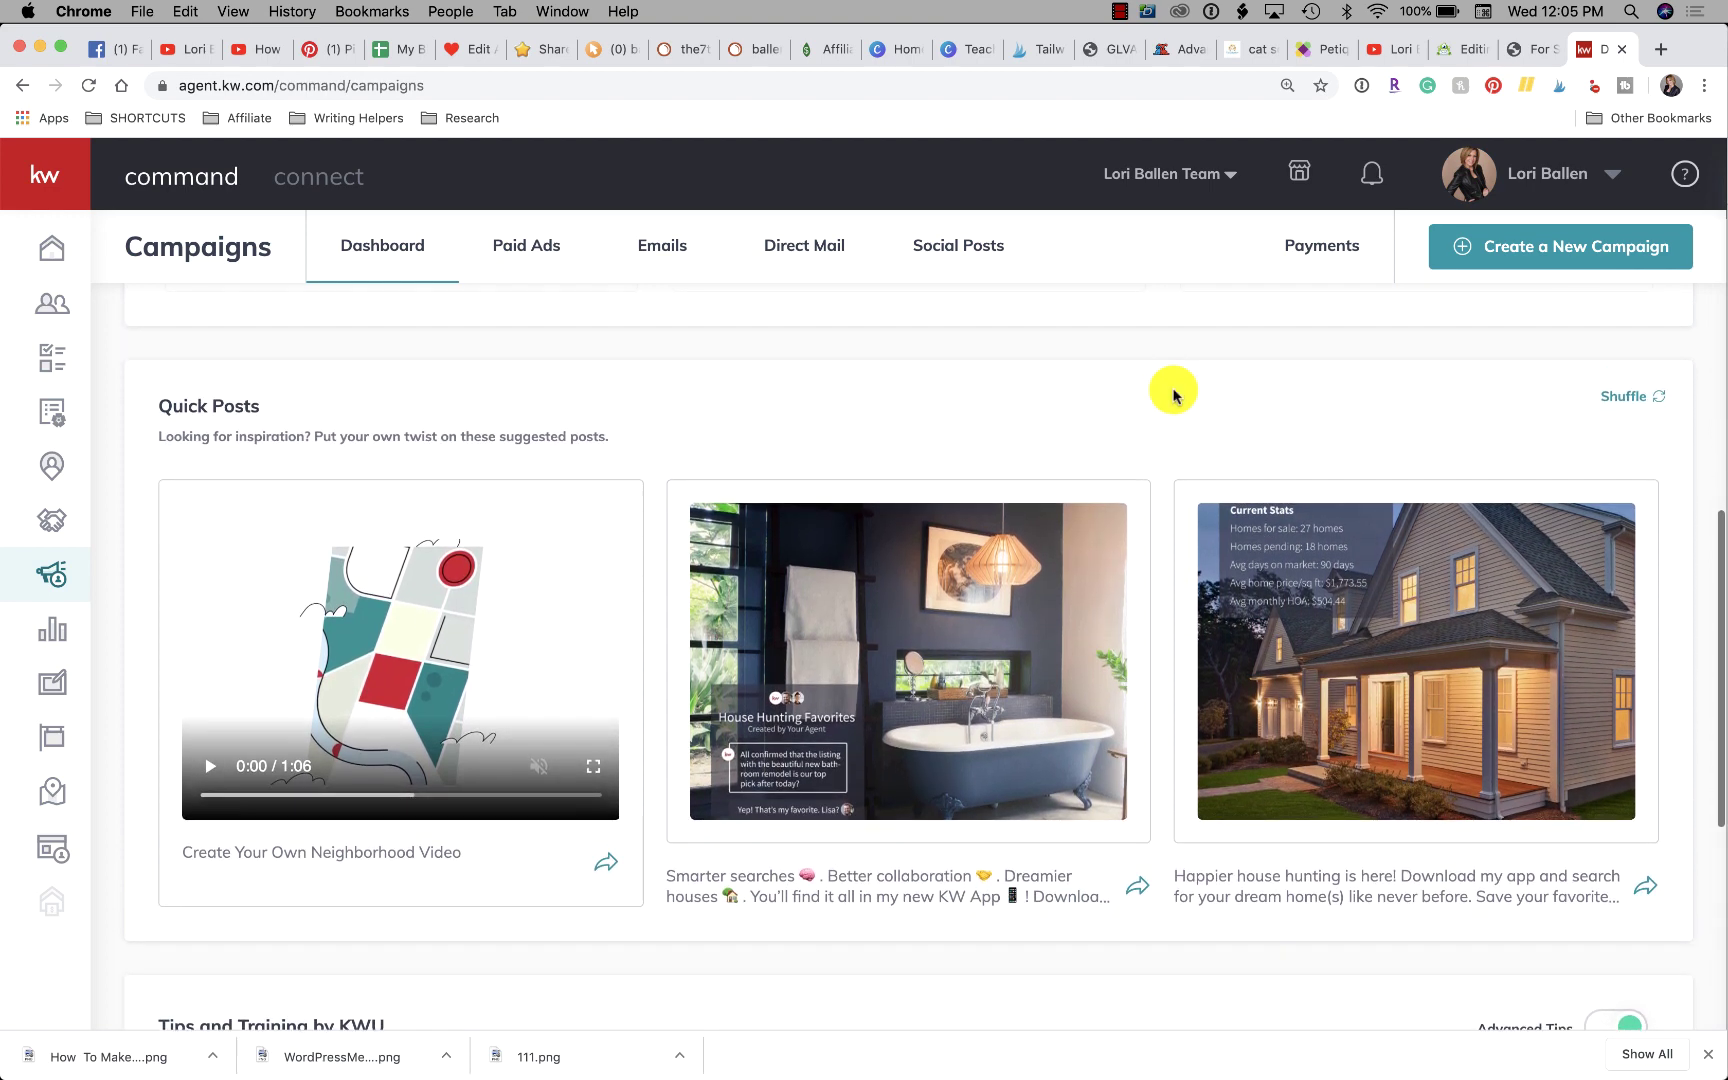
scroll(934, 392, down, 1)
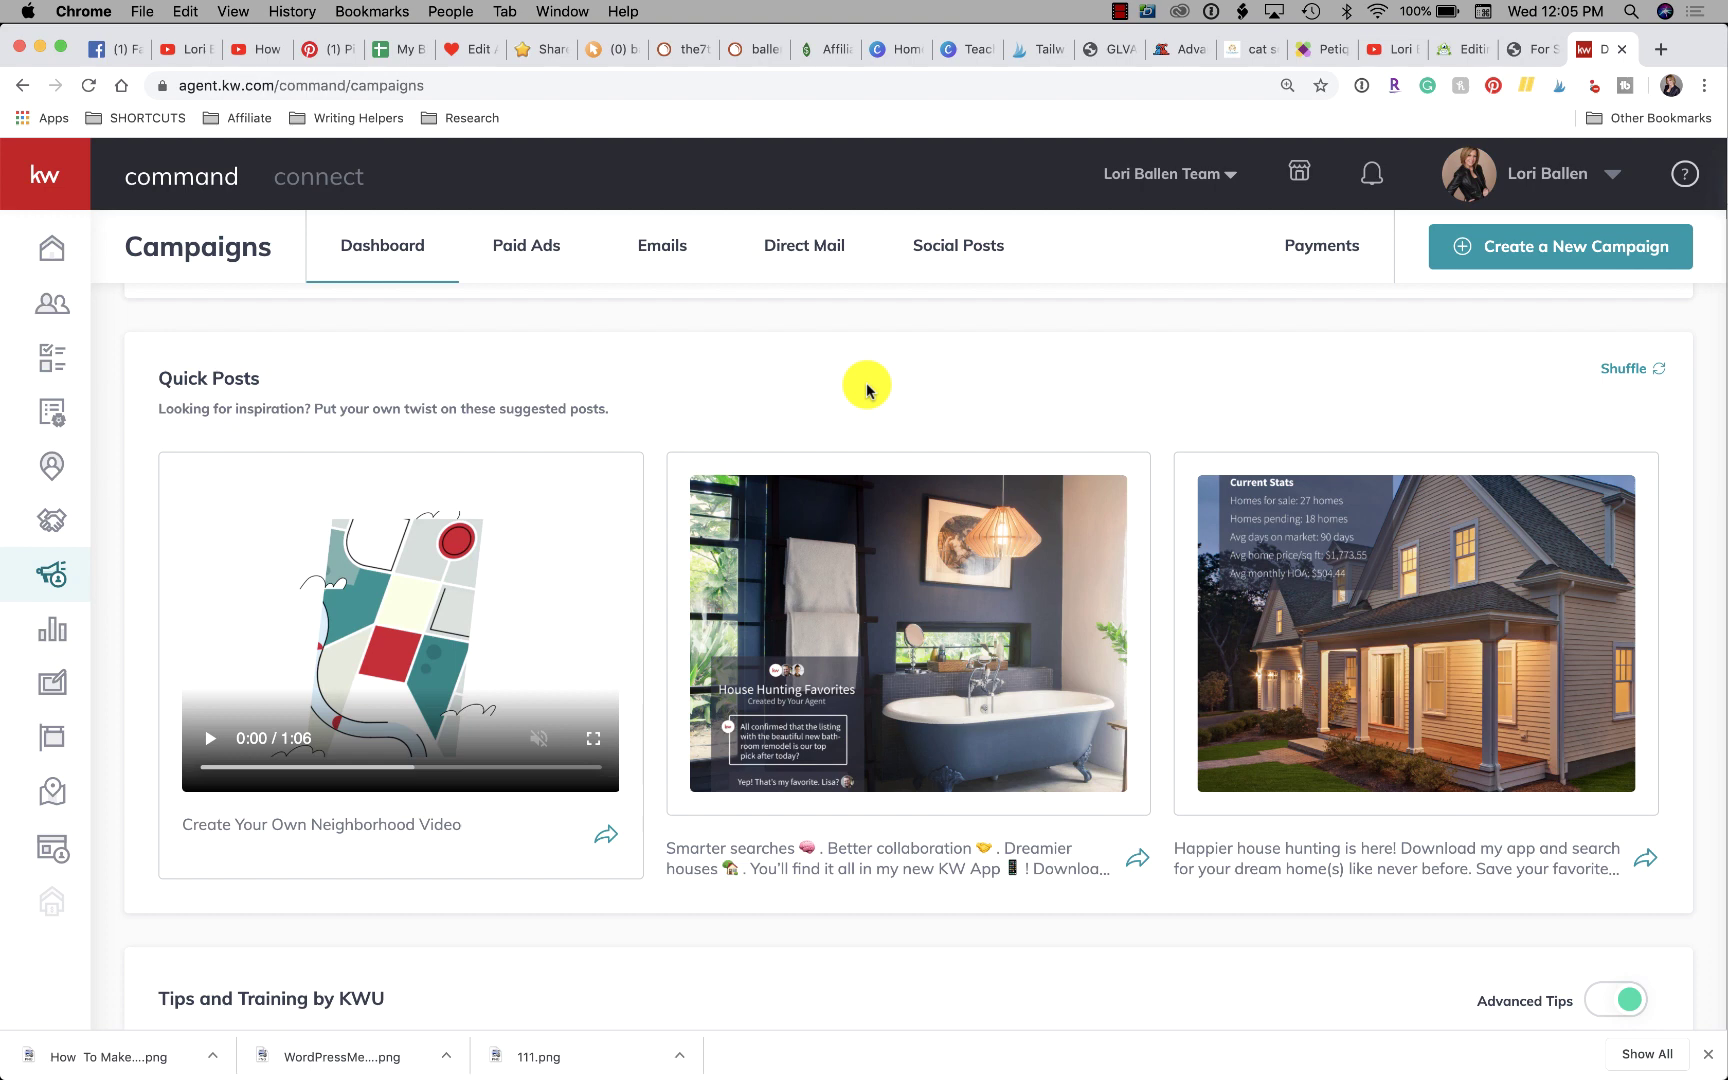
scroll(866, 390, down, 2)
scroll(866, 390, up, 2)
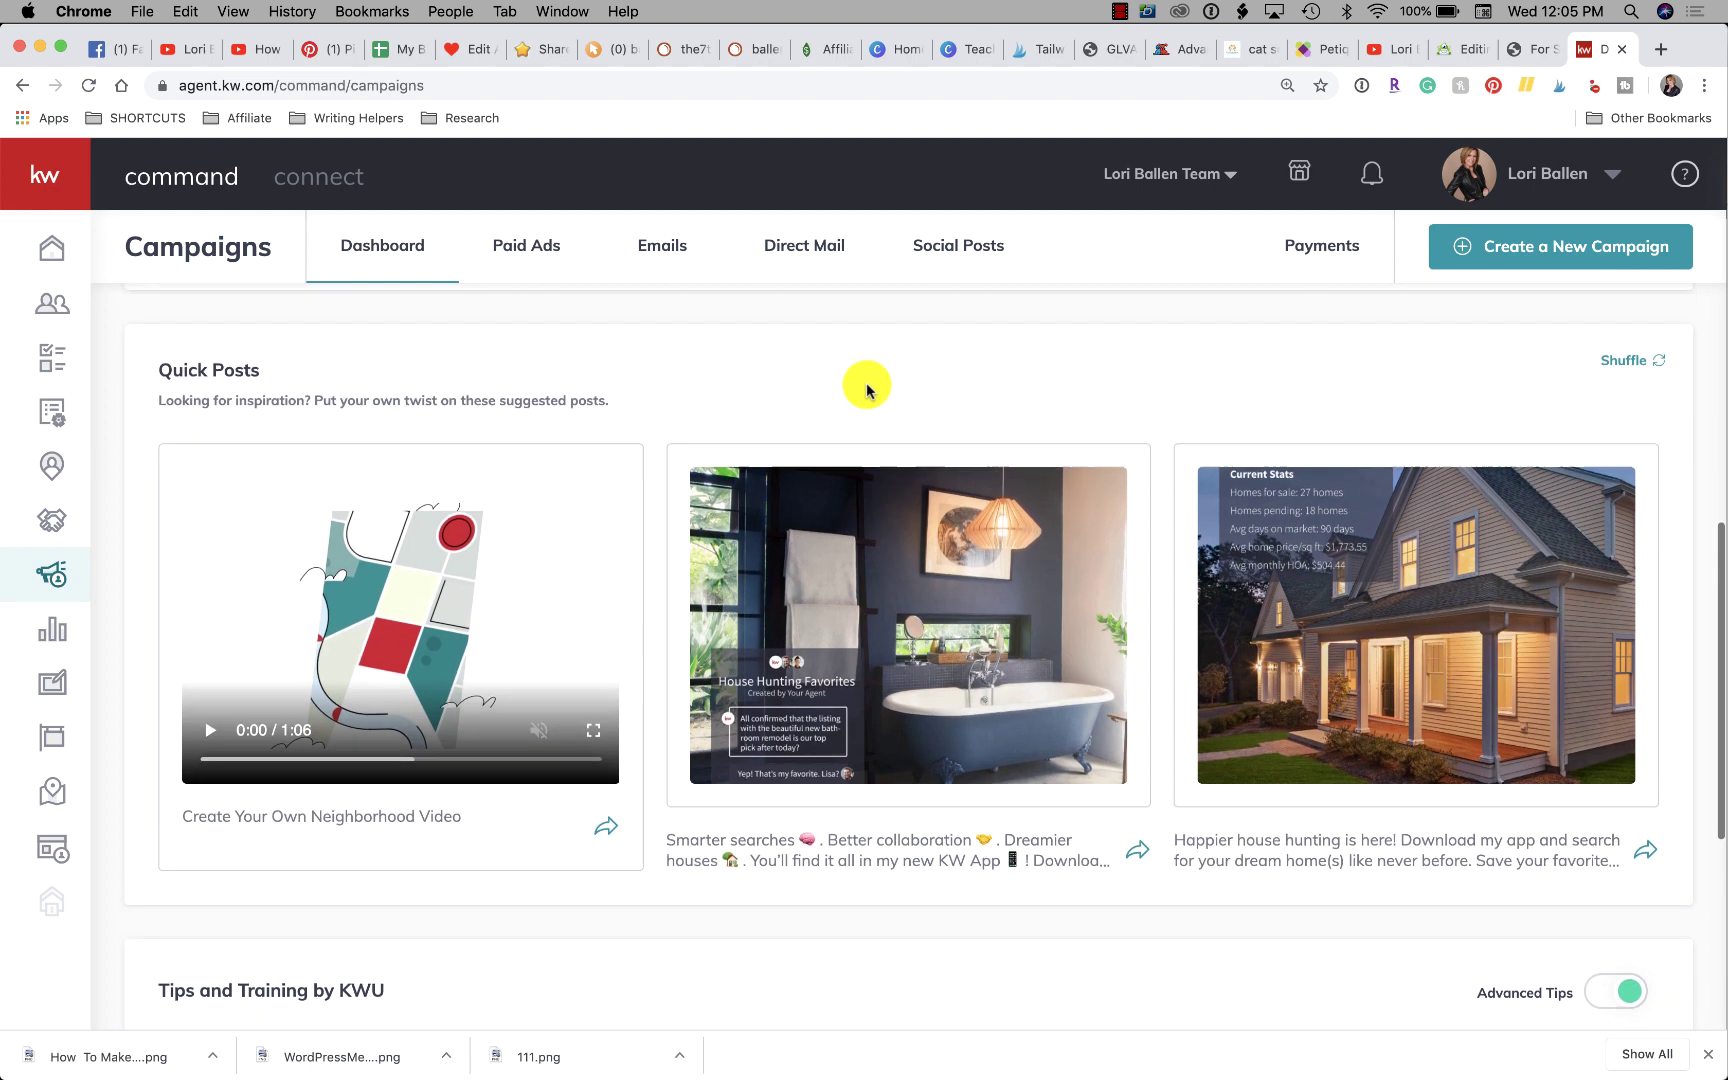
scroll(866, 390, up, 1)
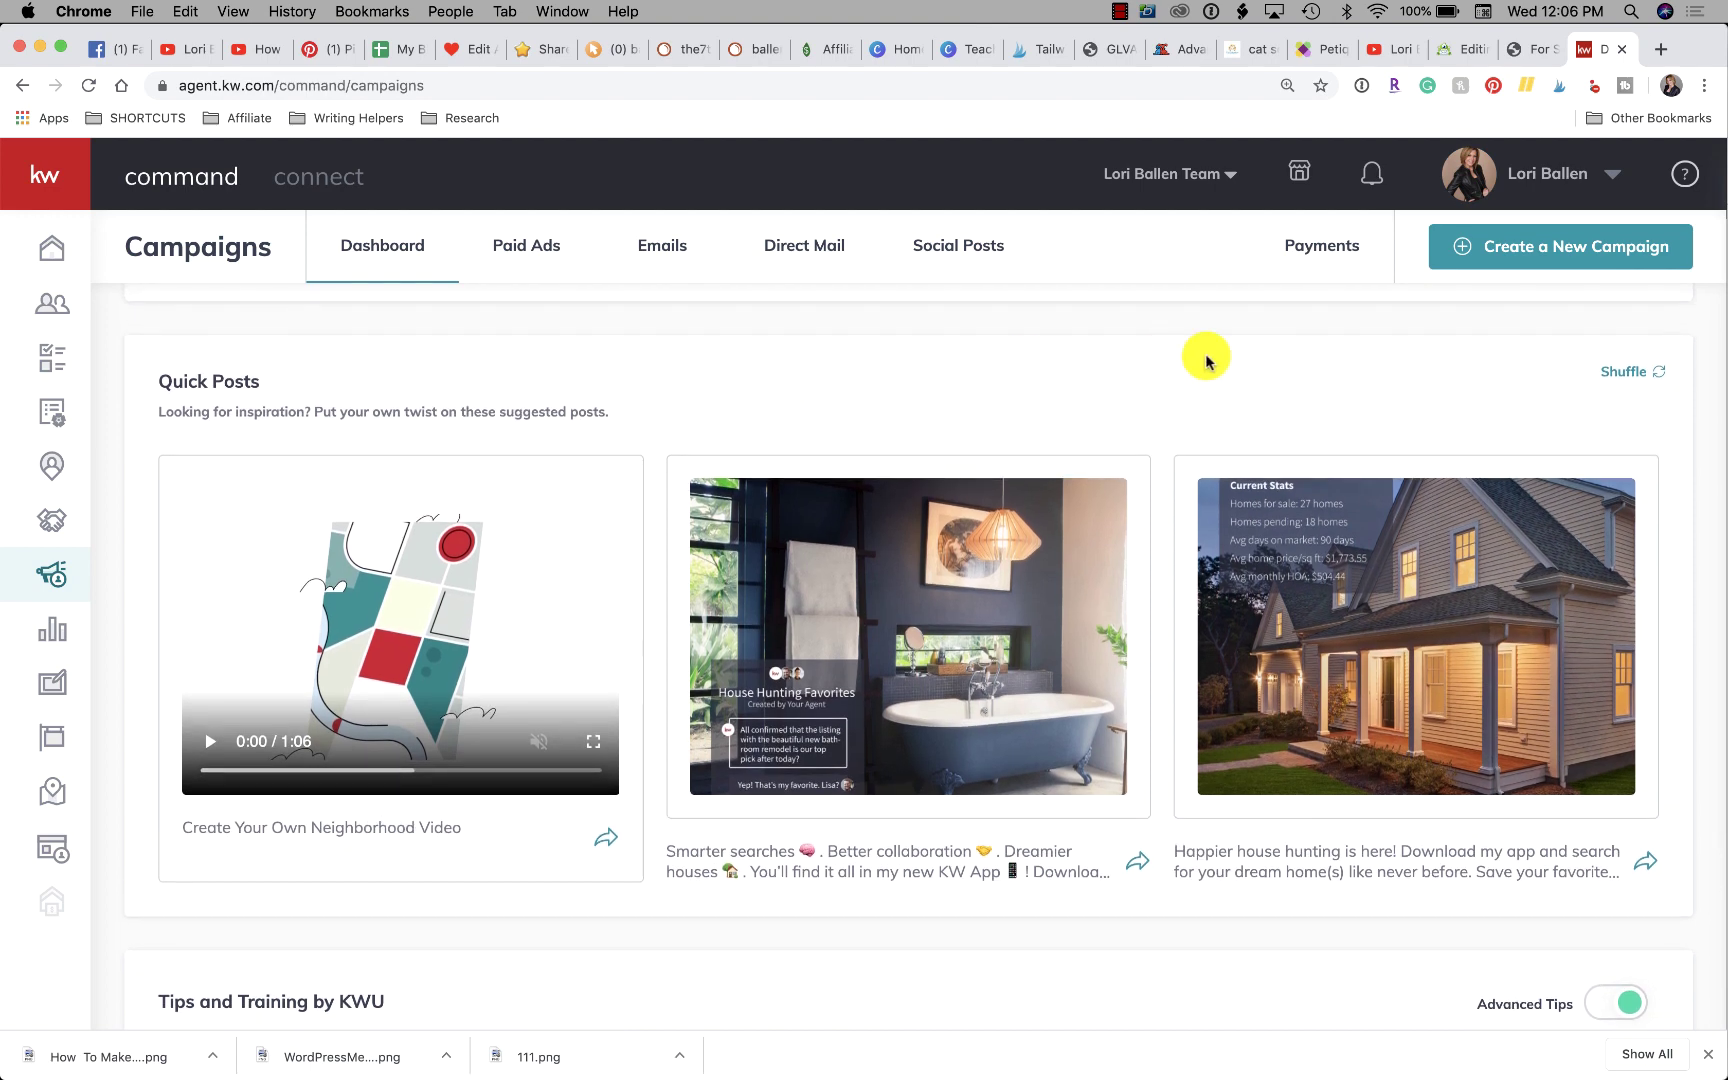
click(522, 250)
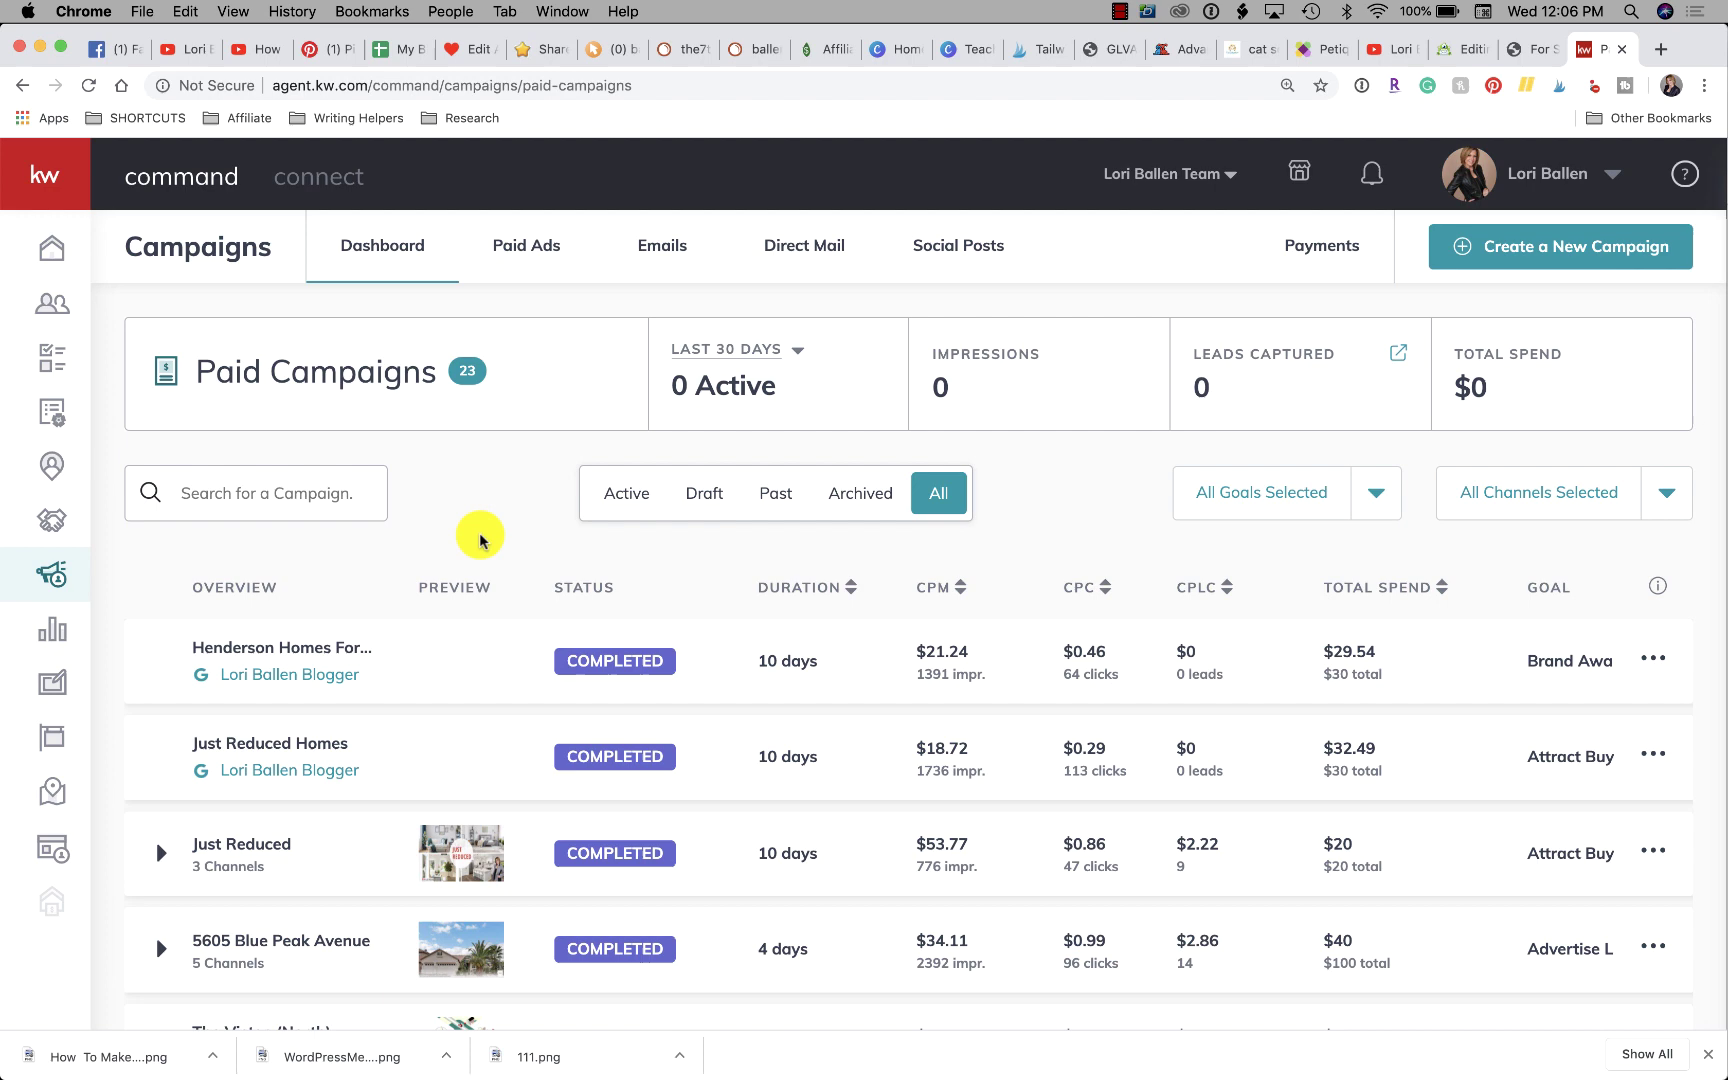
- Review the completed Facebook campaigns' cost-per-lead, spend, clicks, leads and budget figures
scroll(480, 540, down, 3)
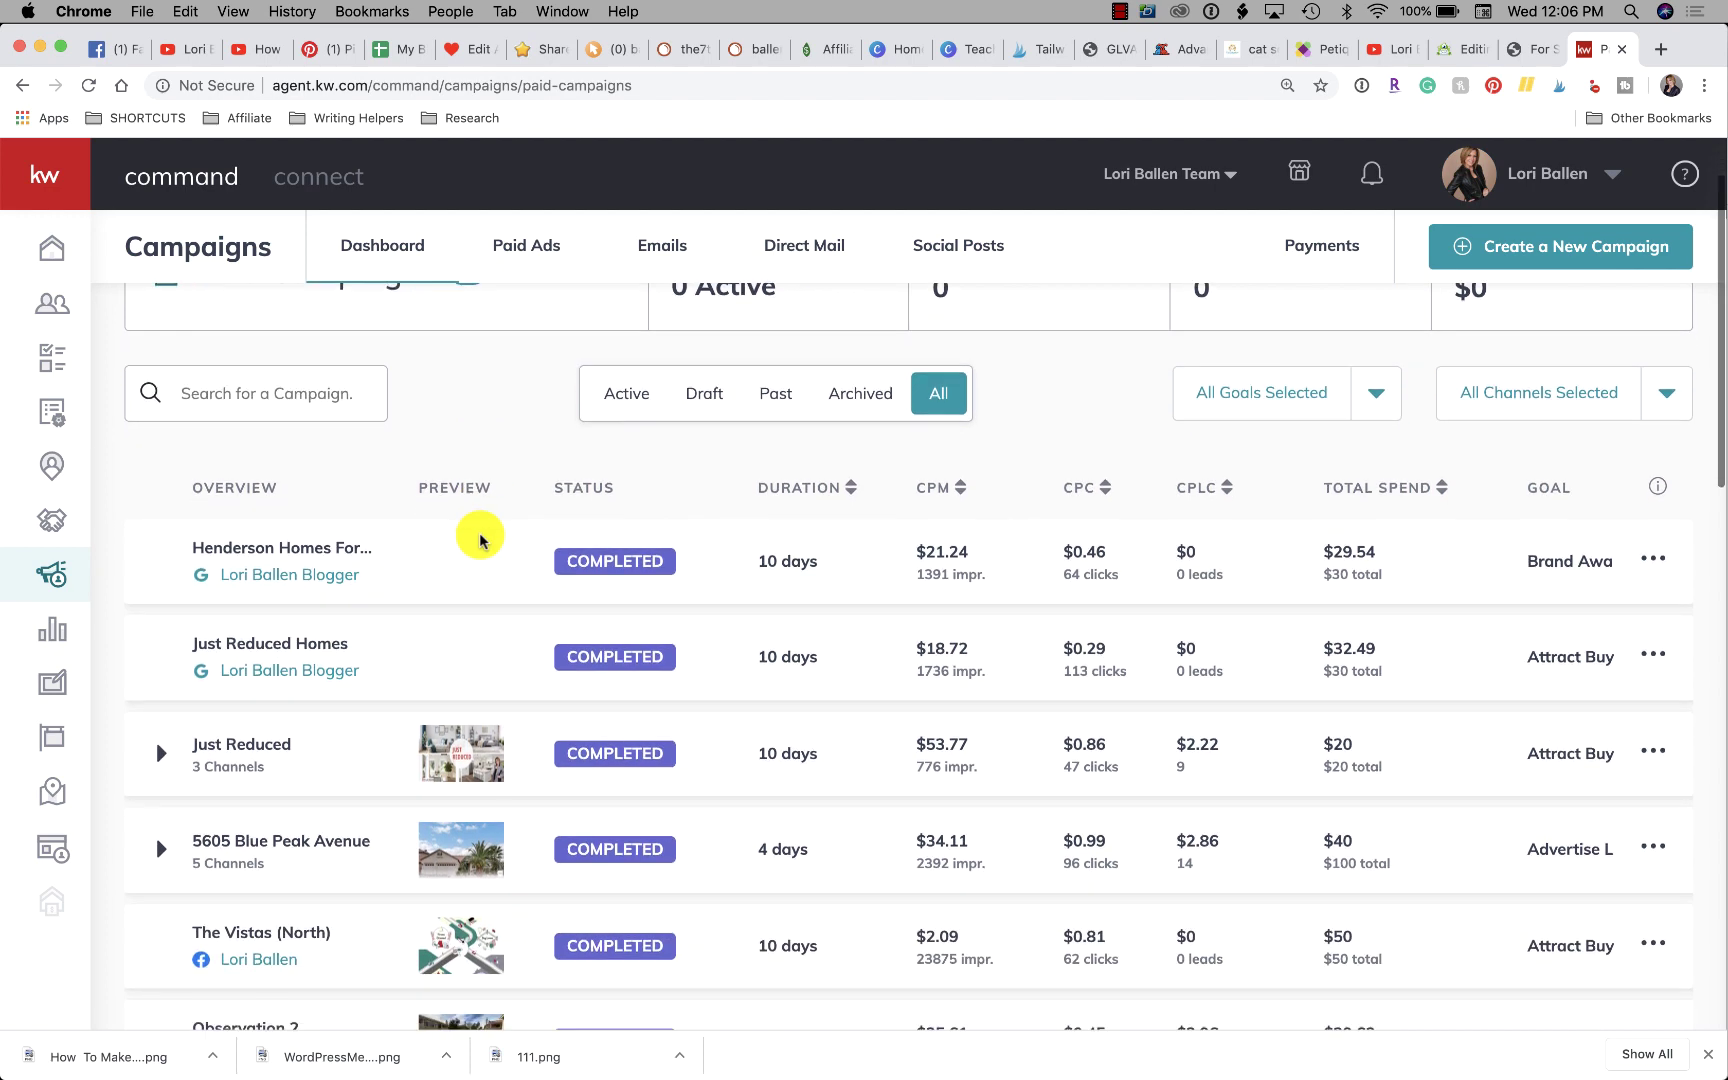
scroll(480, 540, down, 4)
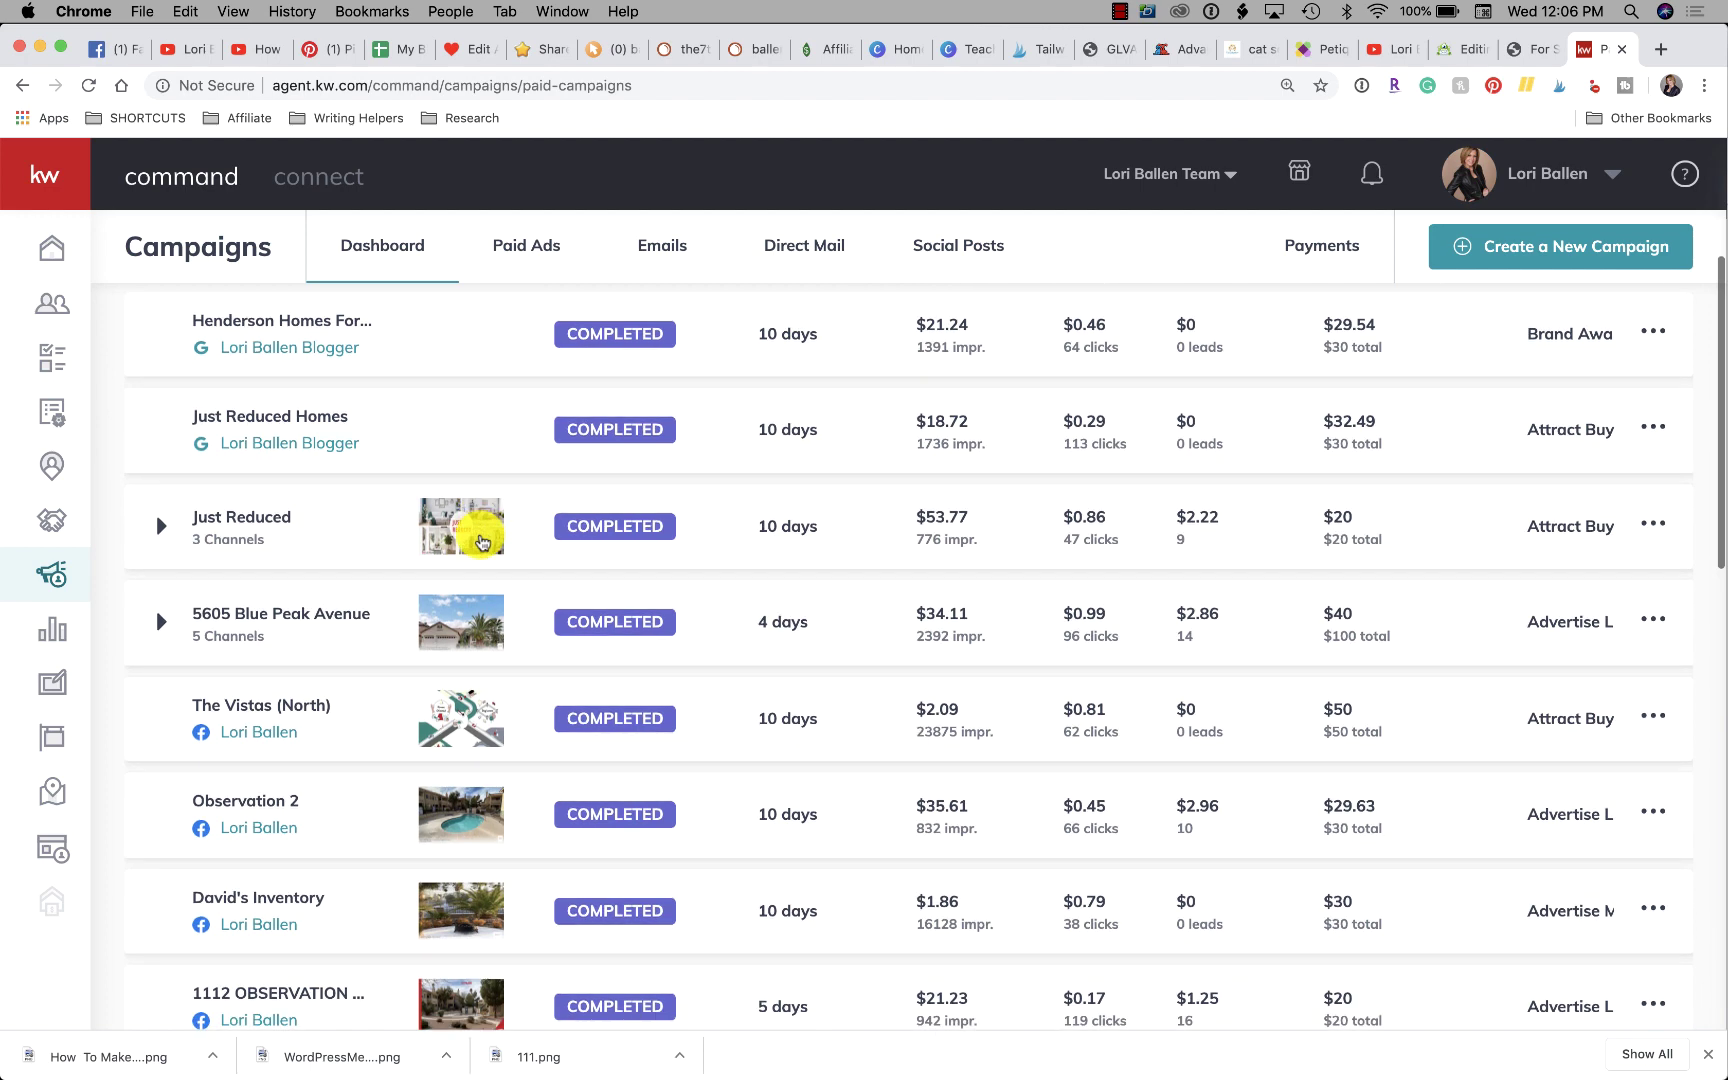
scroll(480, 541, up, 3)
scroll(480, 540, down, 1)
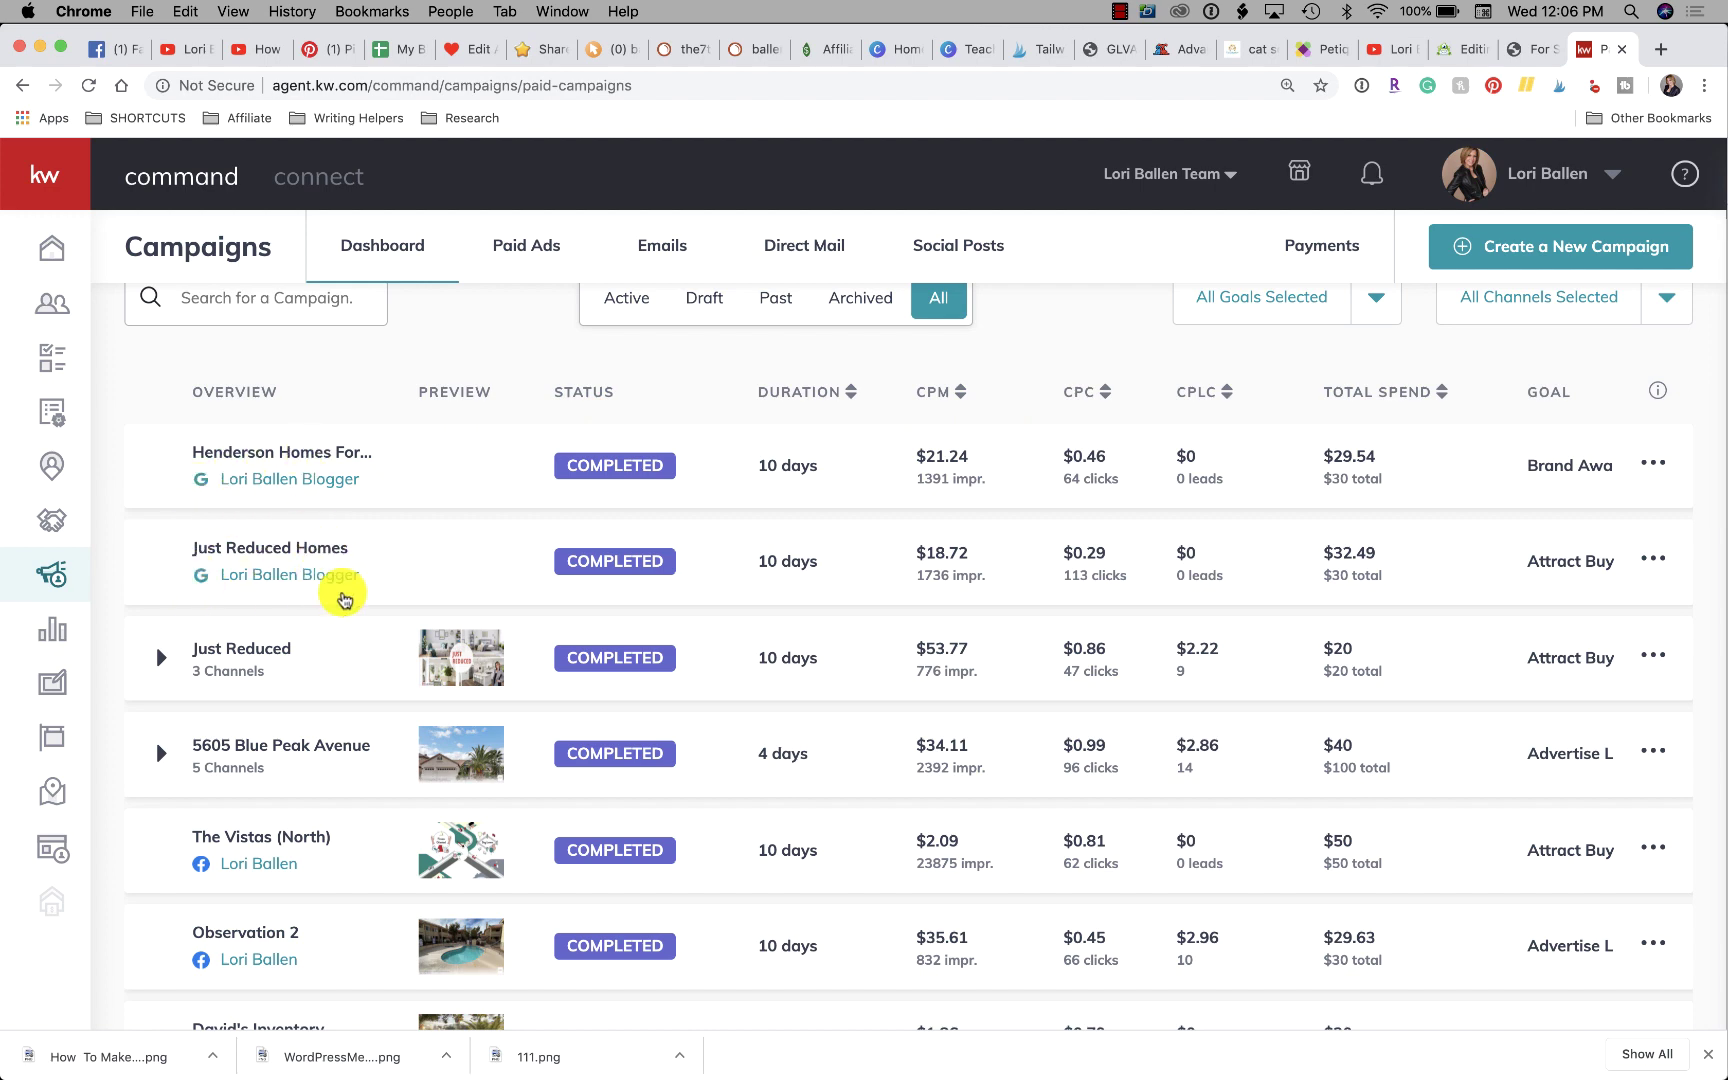
scroll(340, 683, down, 3)
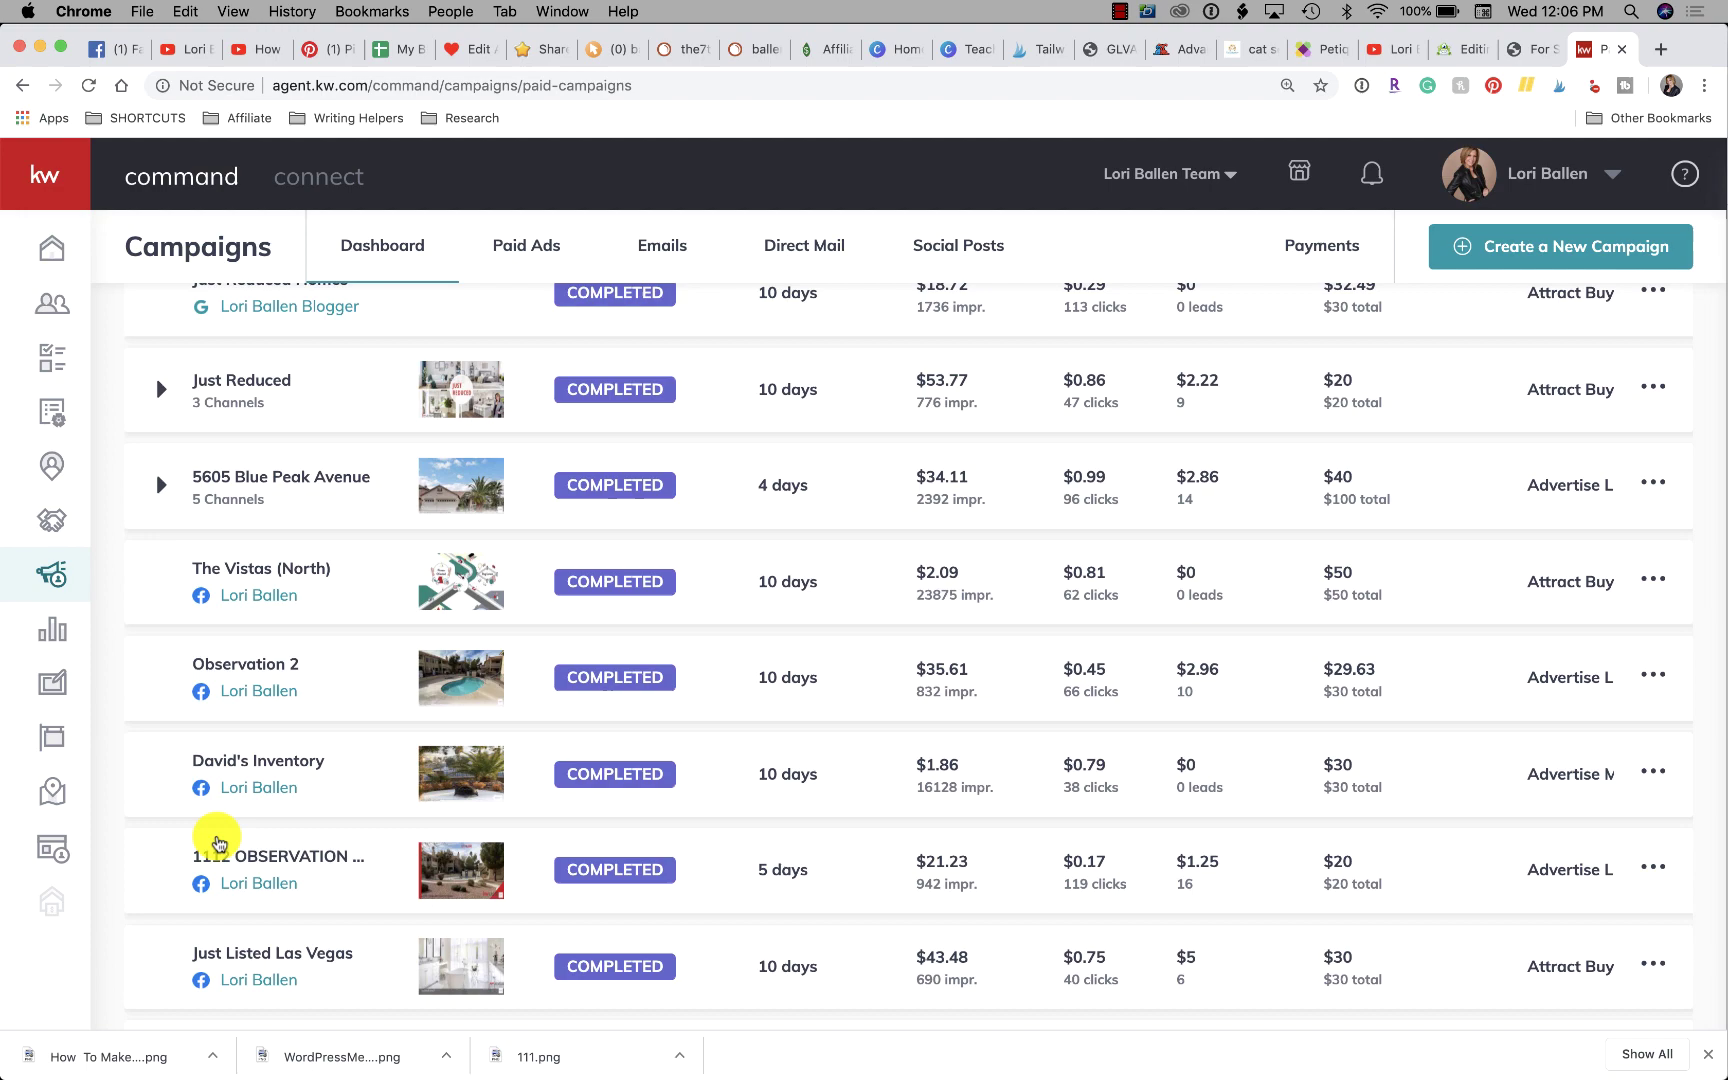
scroll(218, 843, down, 12)
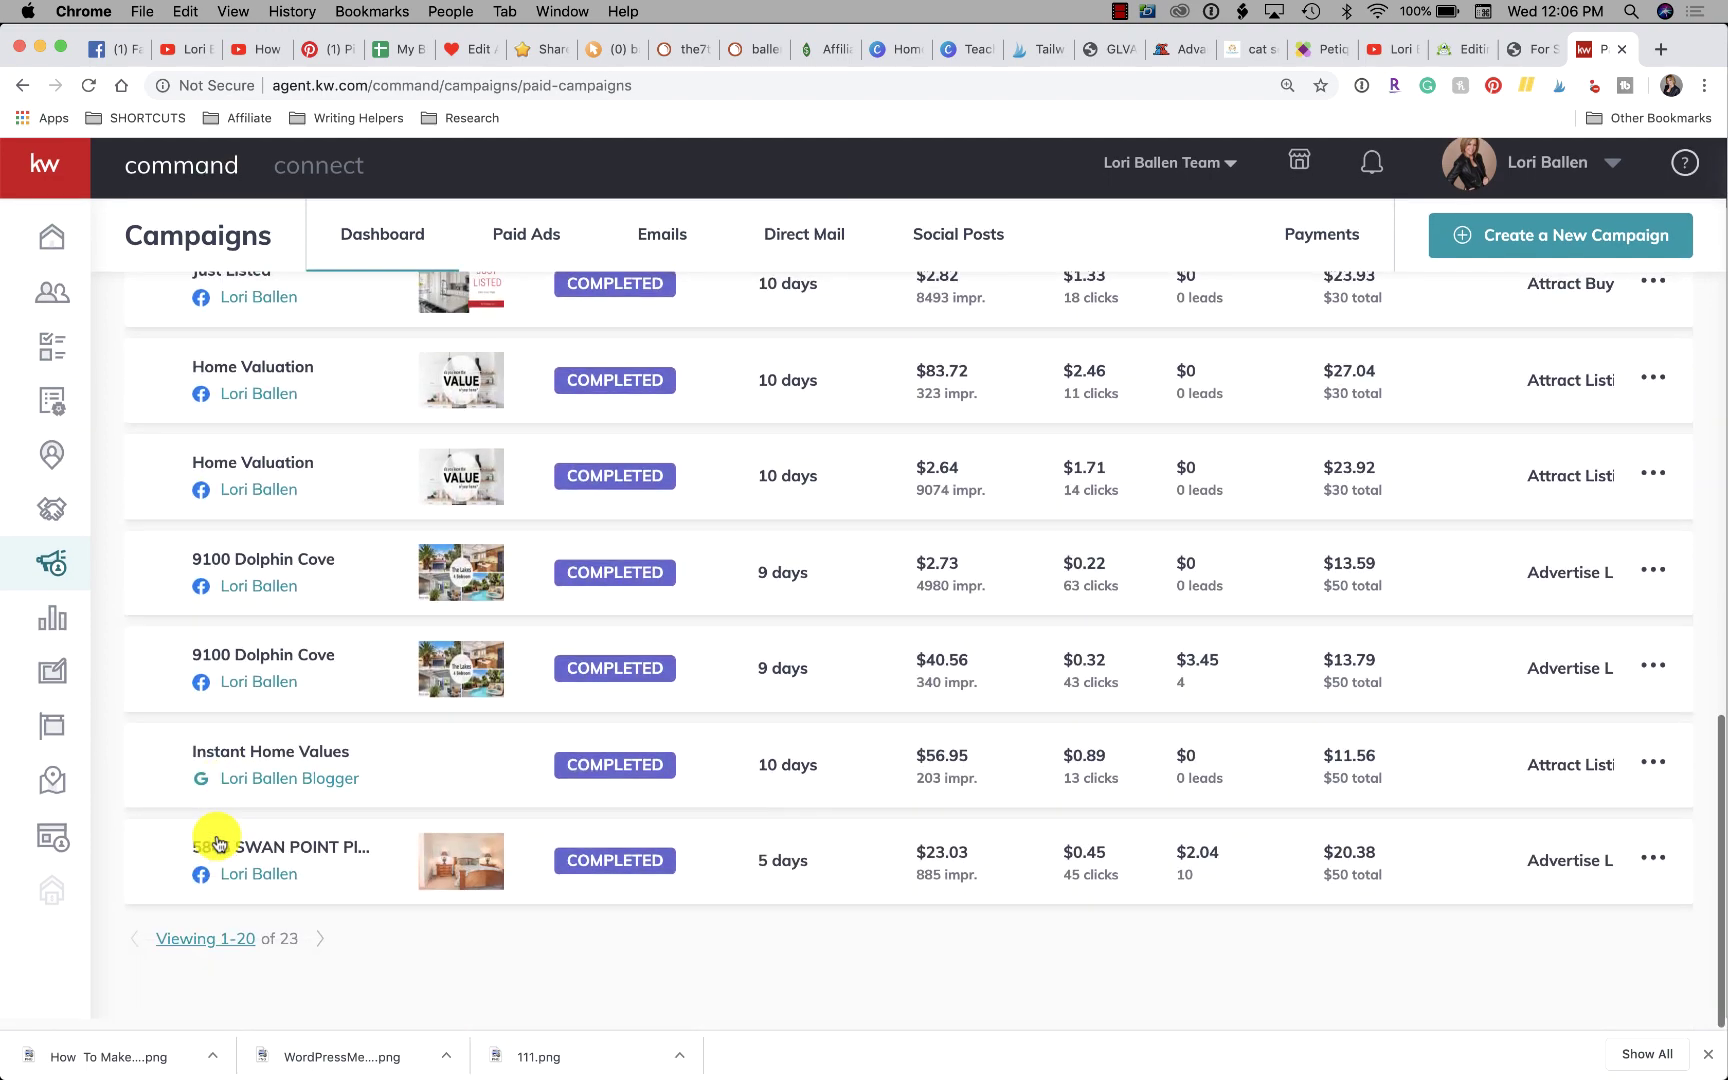
scroll(257, 918, up, 15)
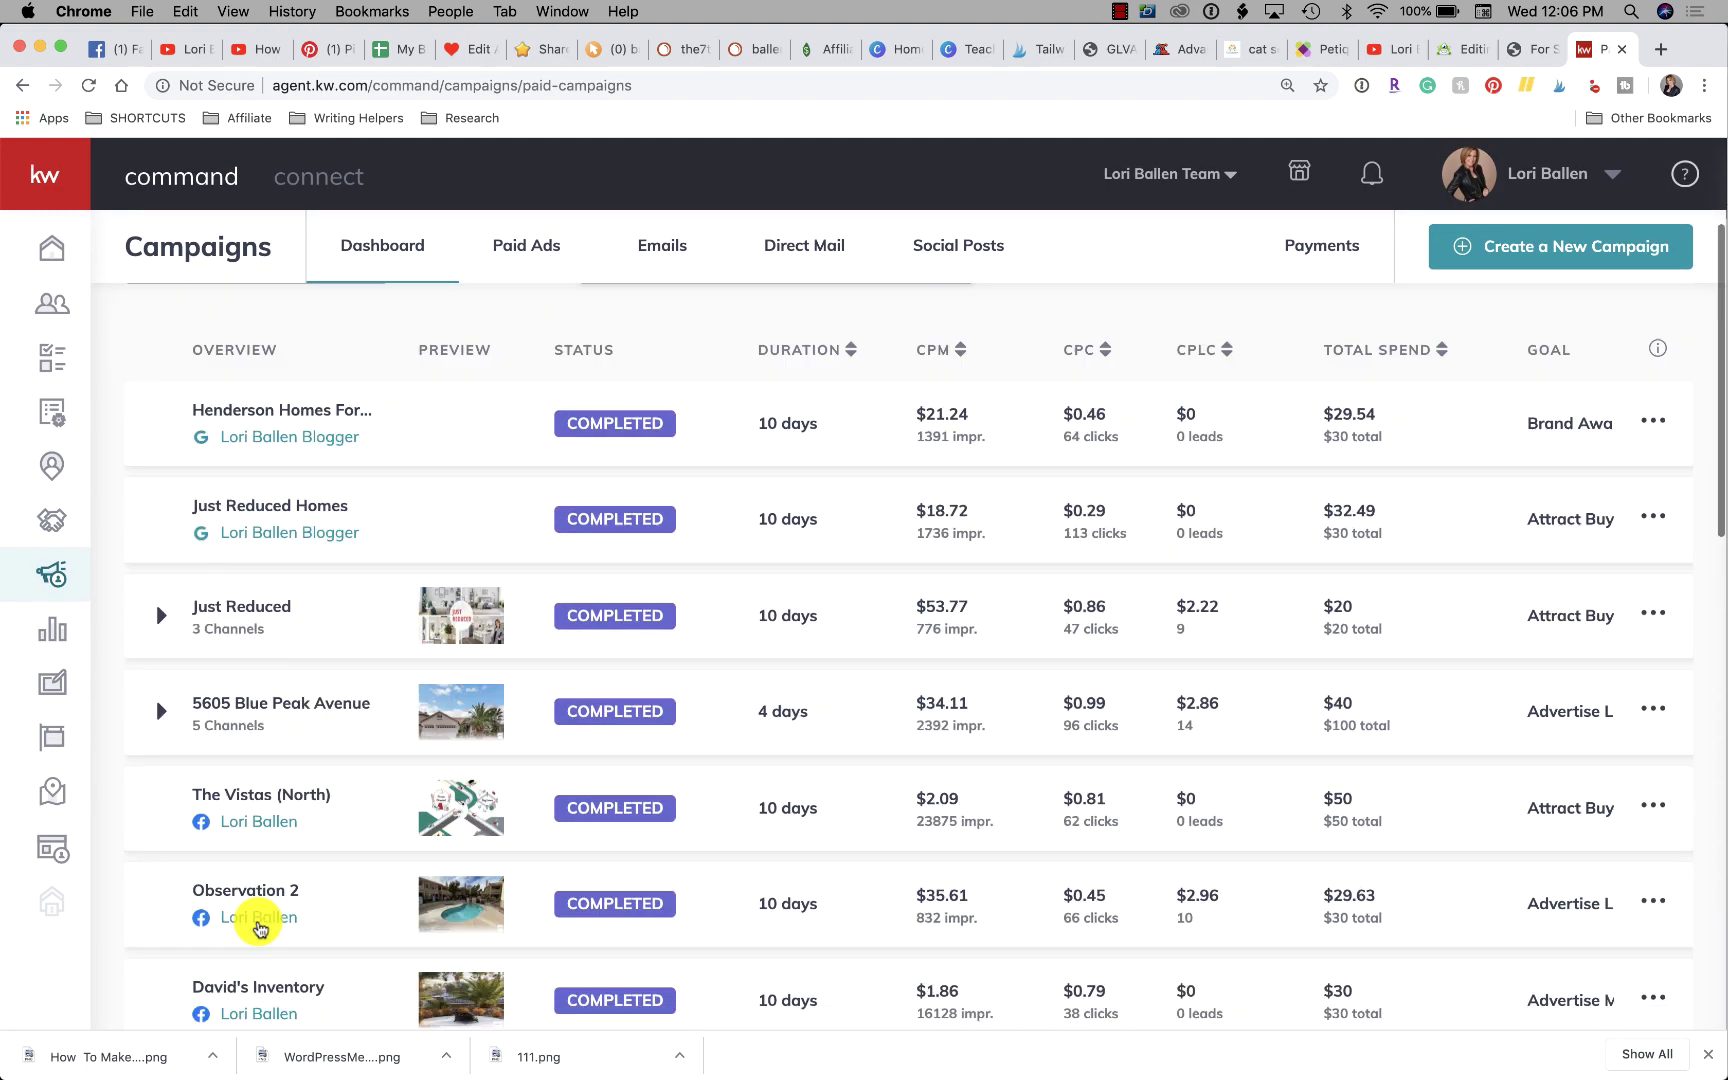
scroll(258, 918, up, 4)
scroll(1261, 733, down, 2)
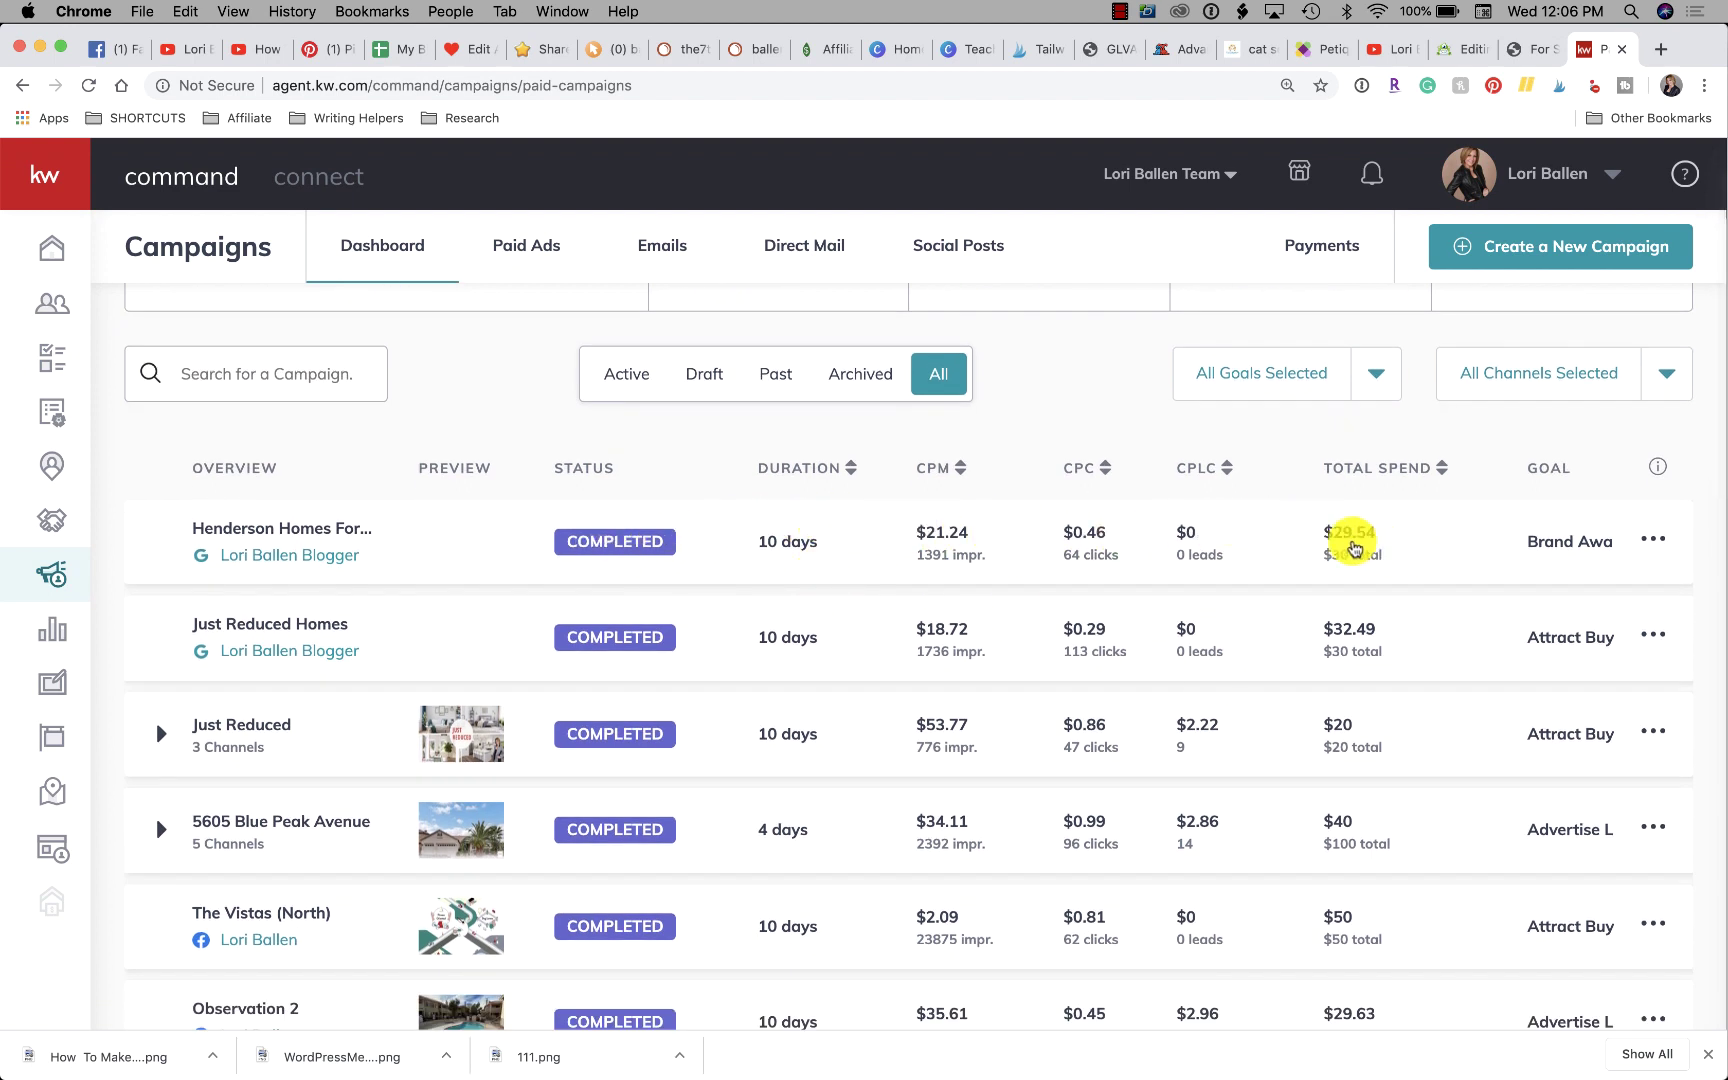
scroll(1405, 553, down, 1)
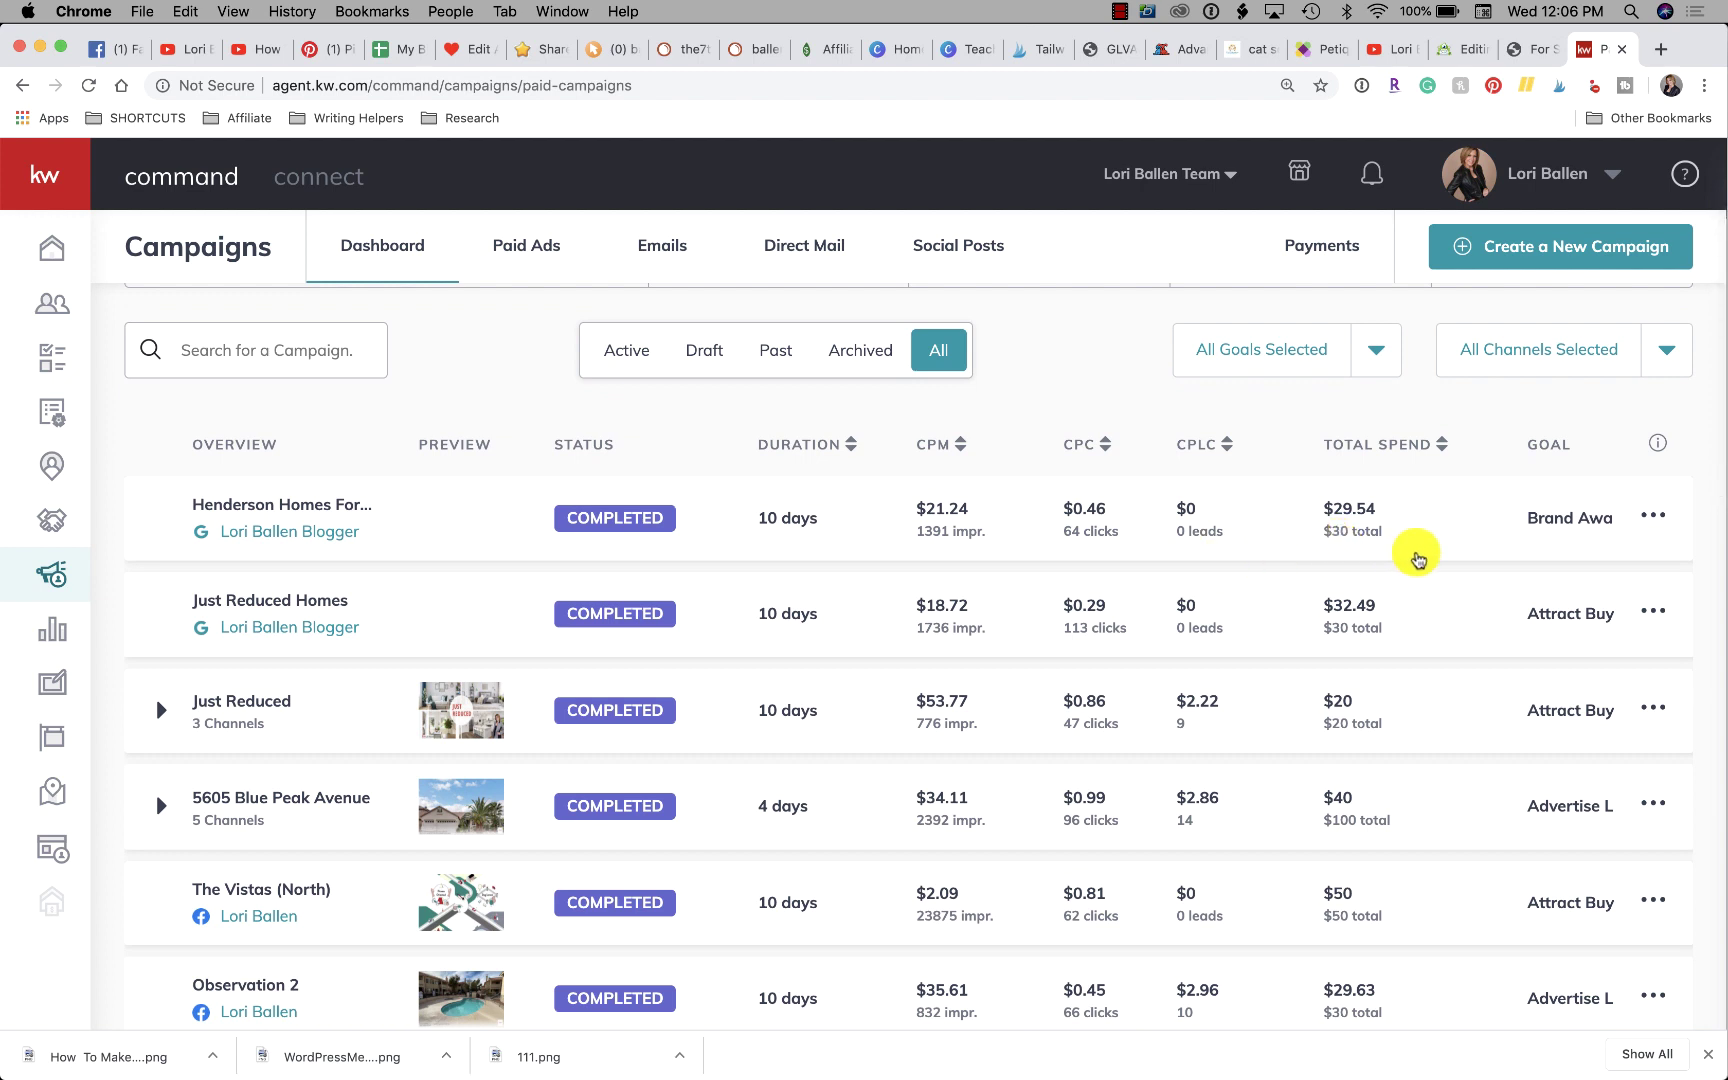
scroll(1418, 558, down, 5)
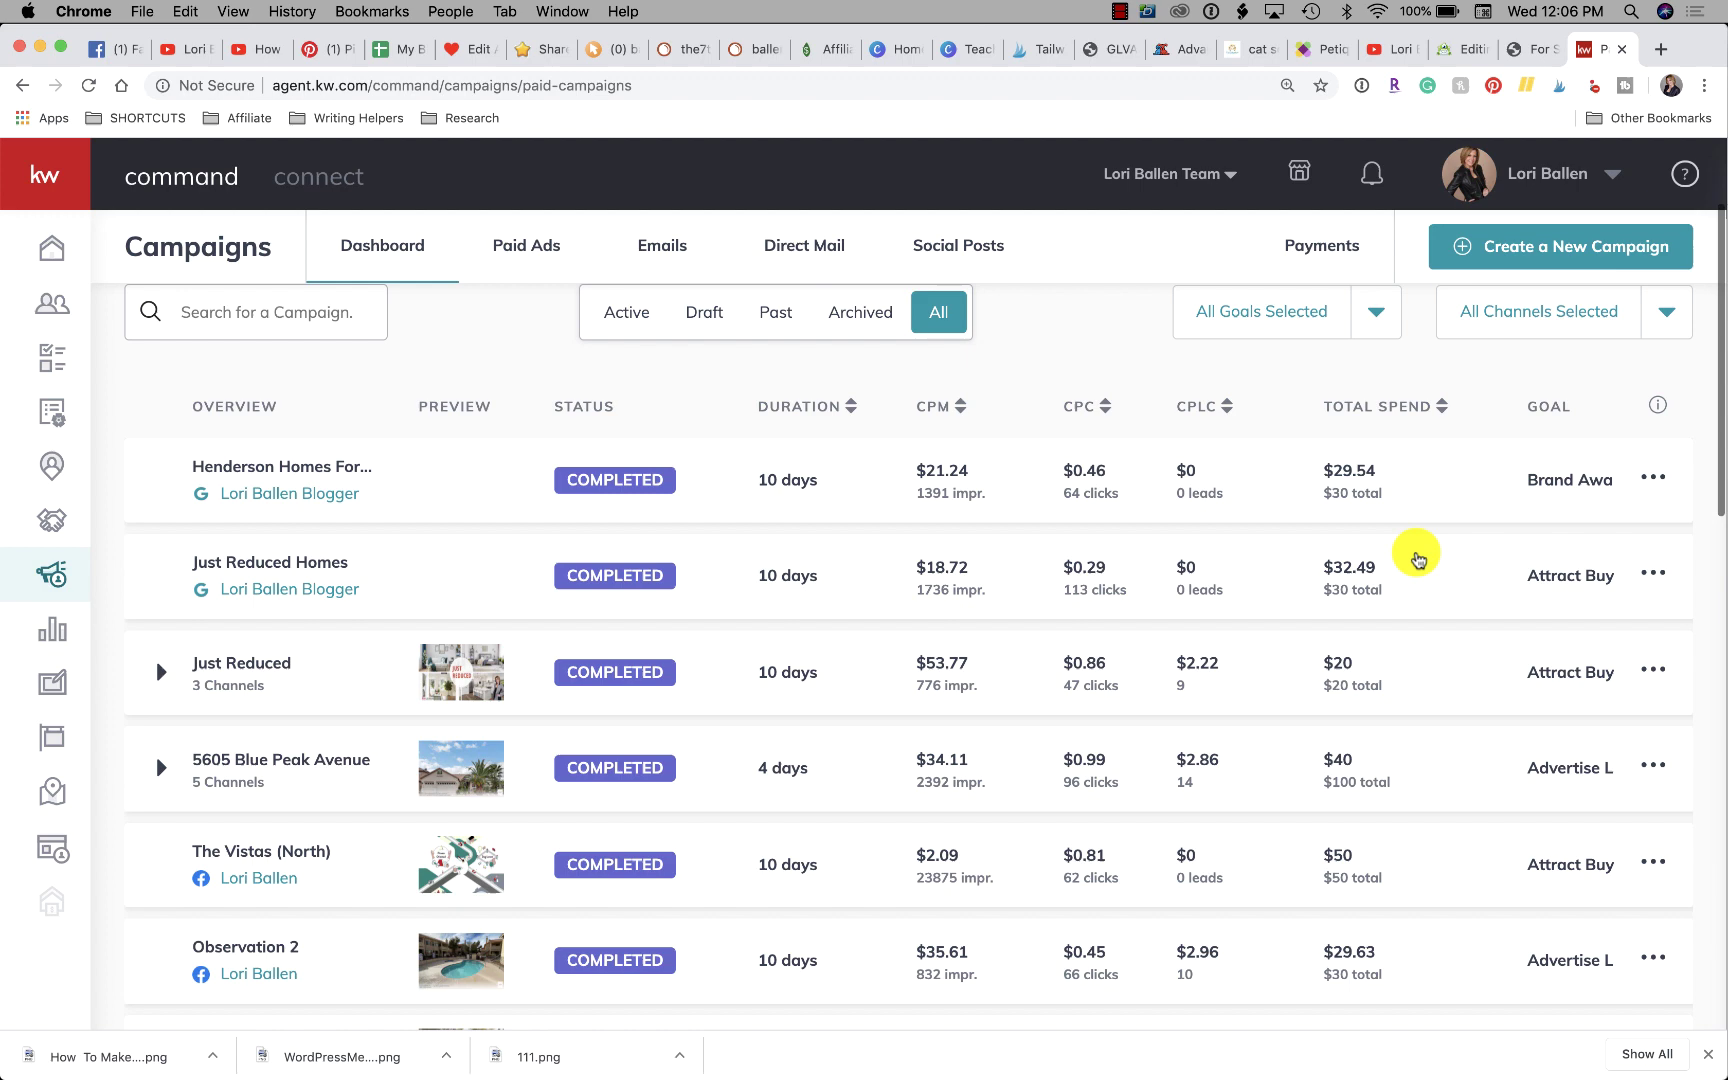
scroll(1418, 558, down, 4)
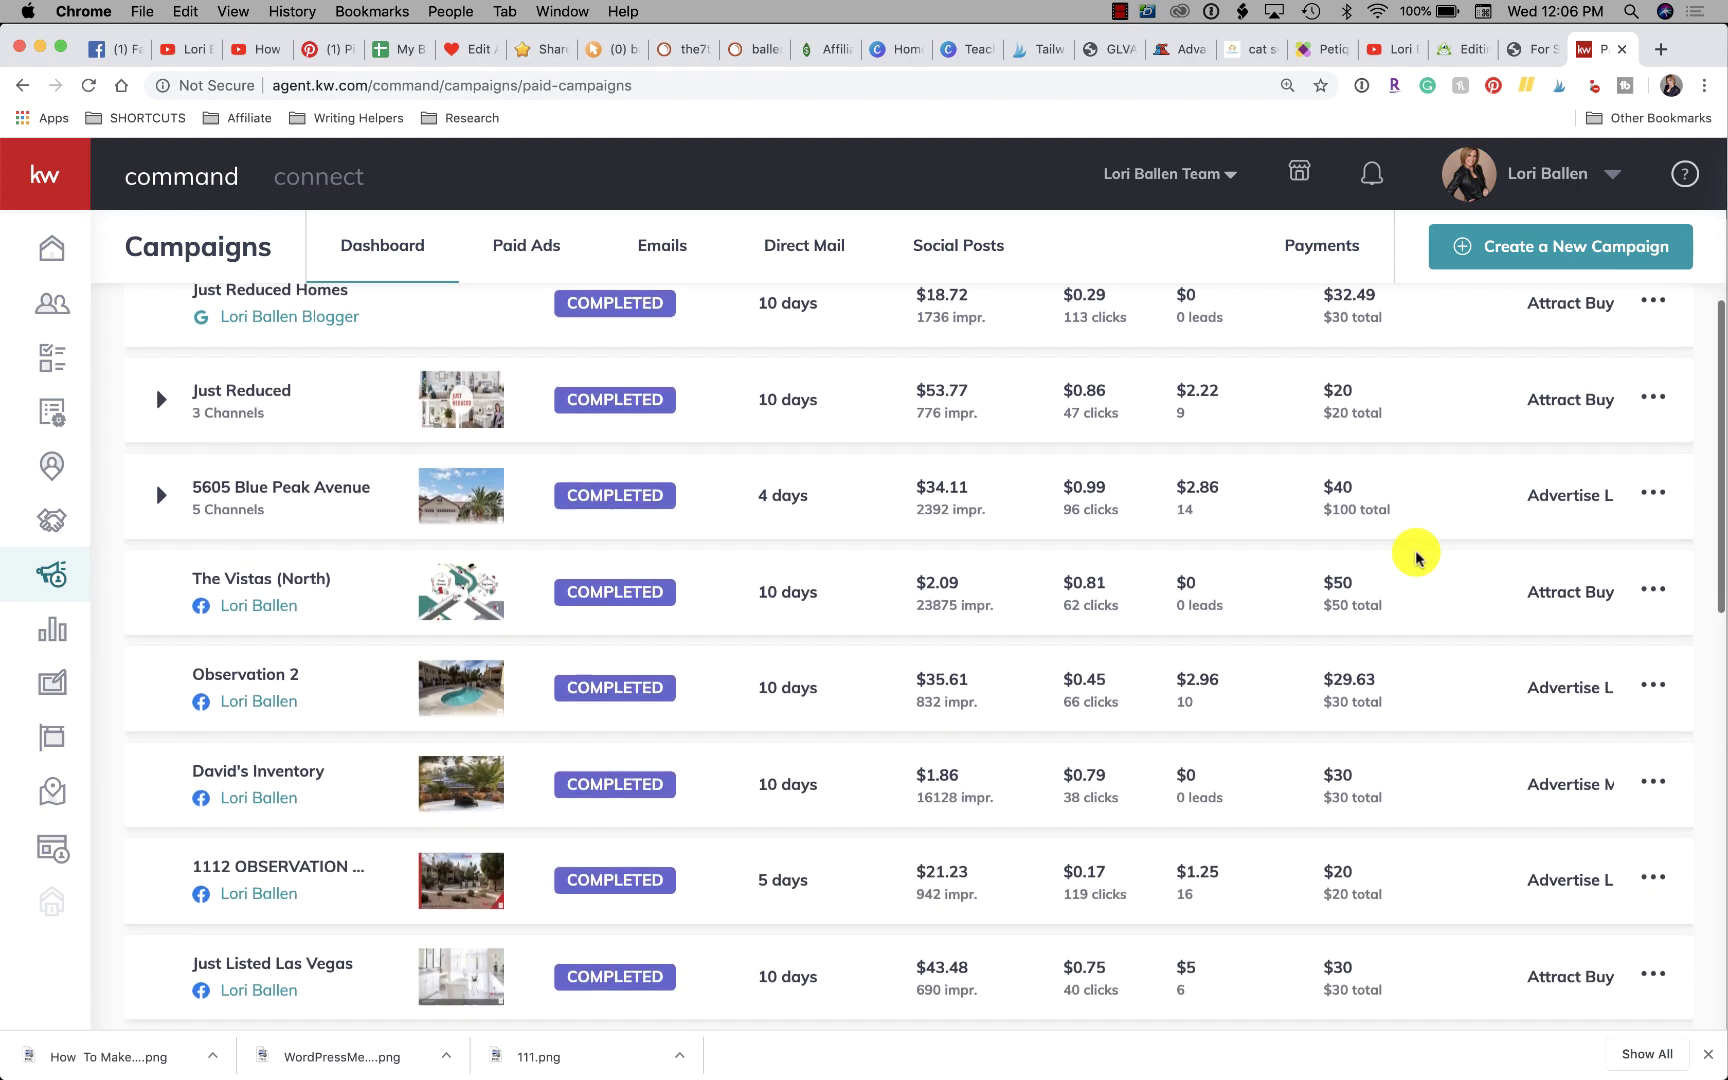
scroll(1415, 558, down, 2)
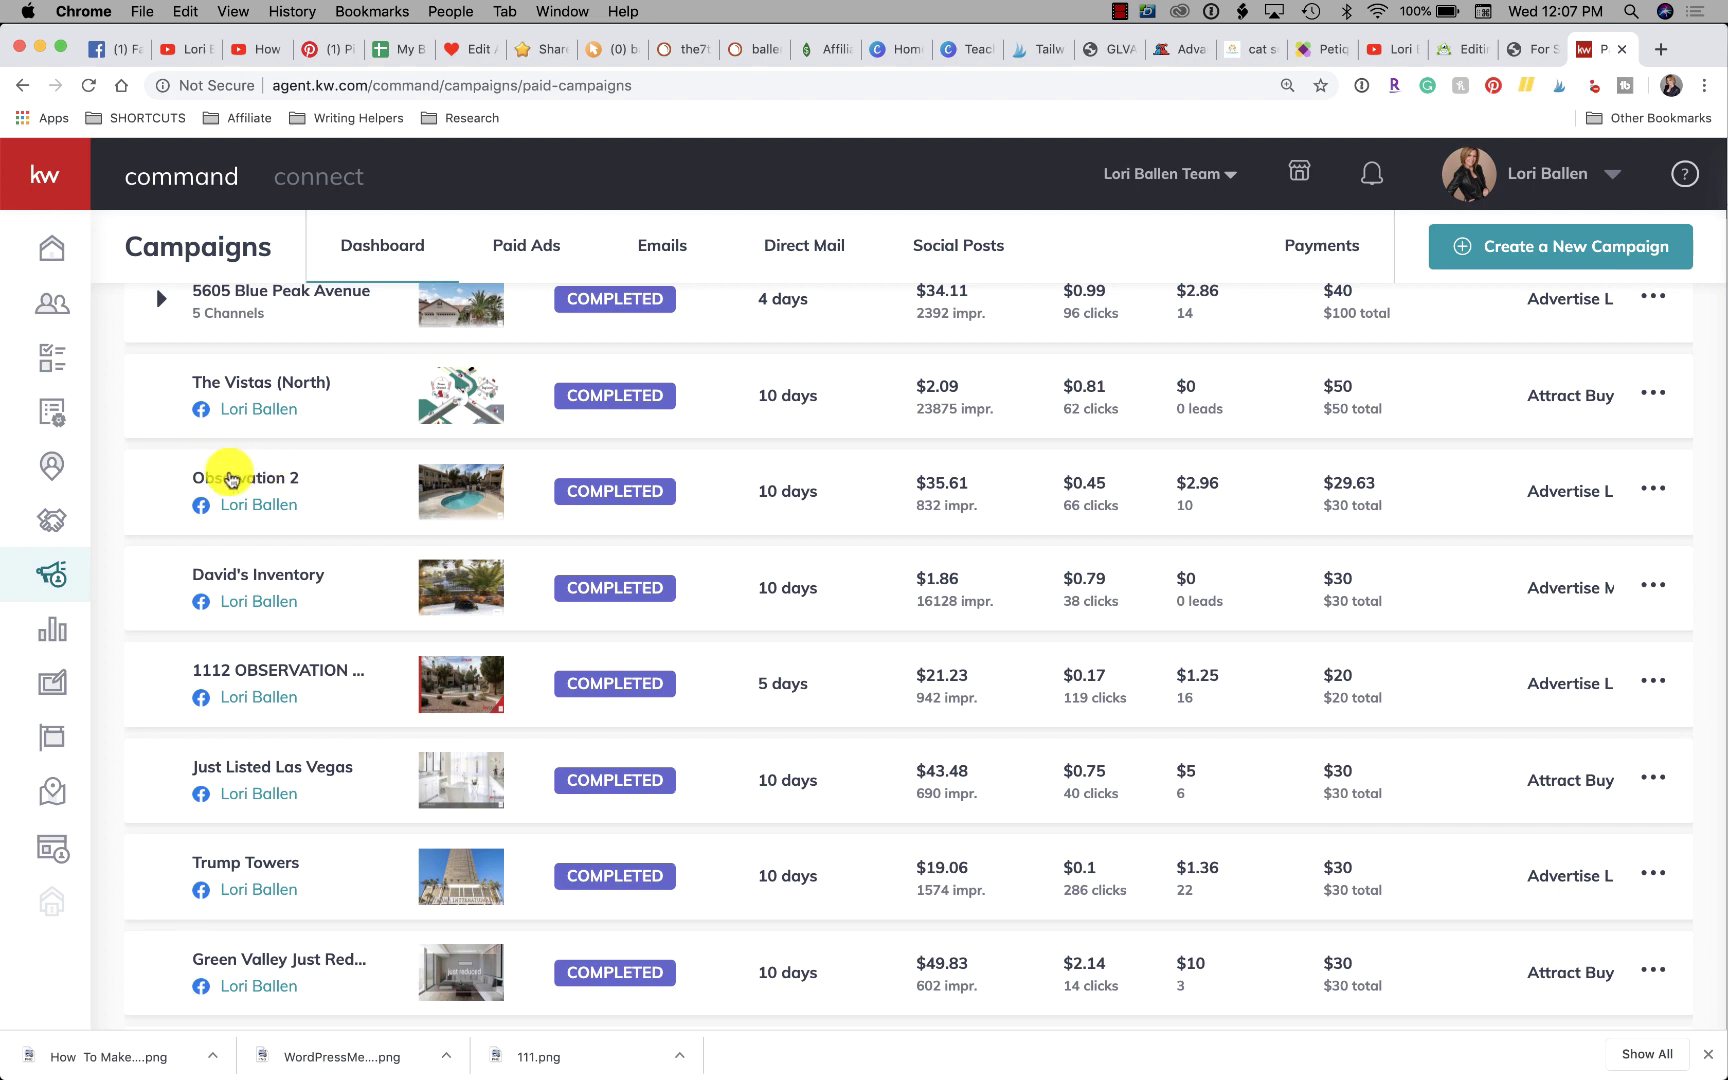
scroll(1203, 604, up, 2)
scroll(1090, 635, down, 1)
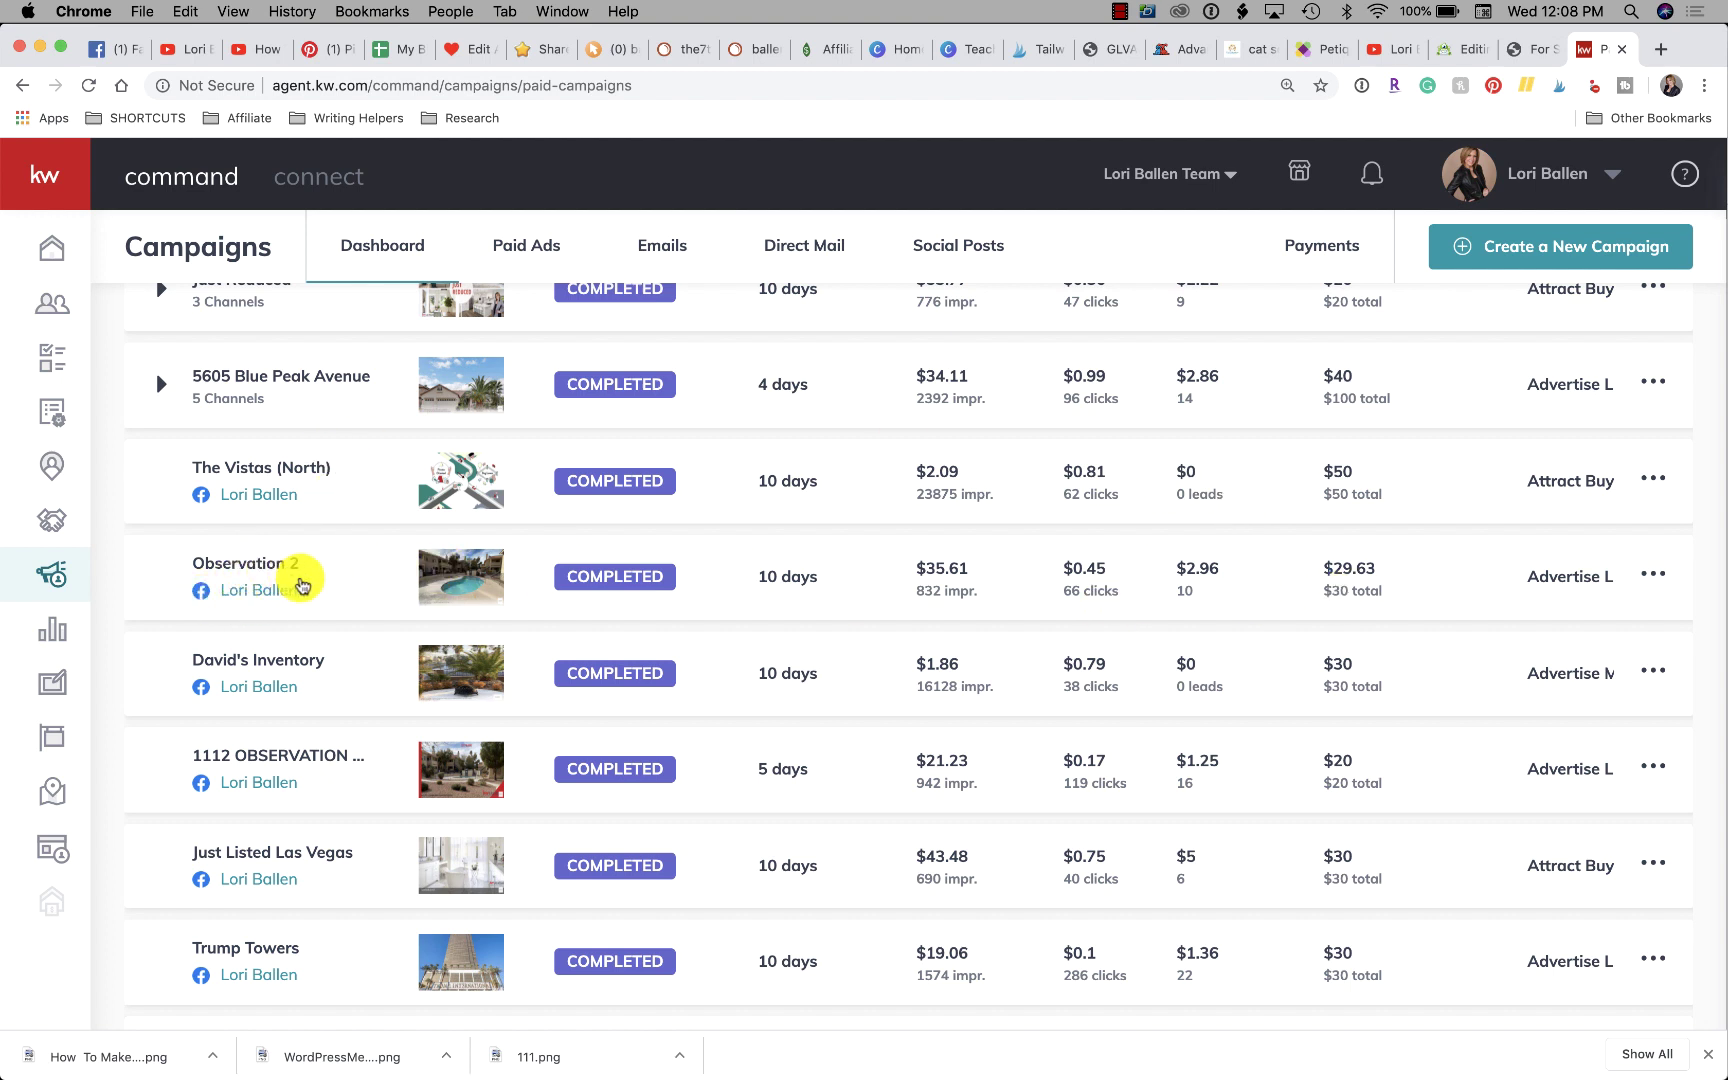
- Open a campaign row's actions menu, then dismiss it
scroll(175, 595, down, 1)
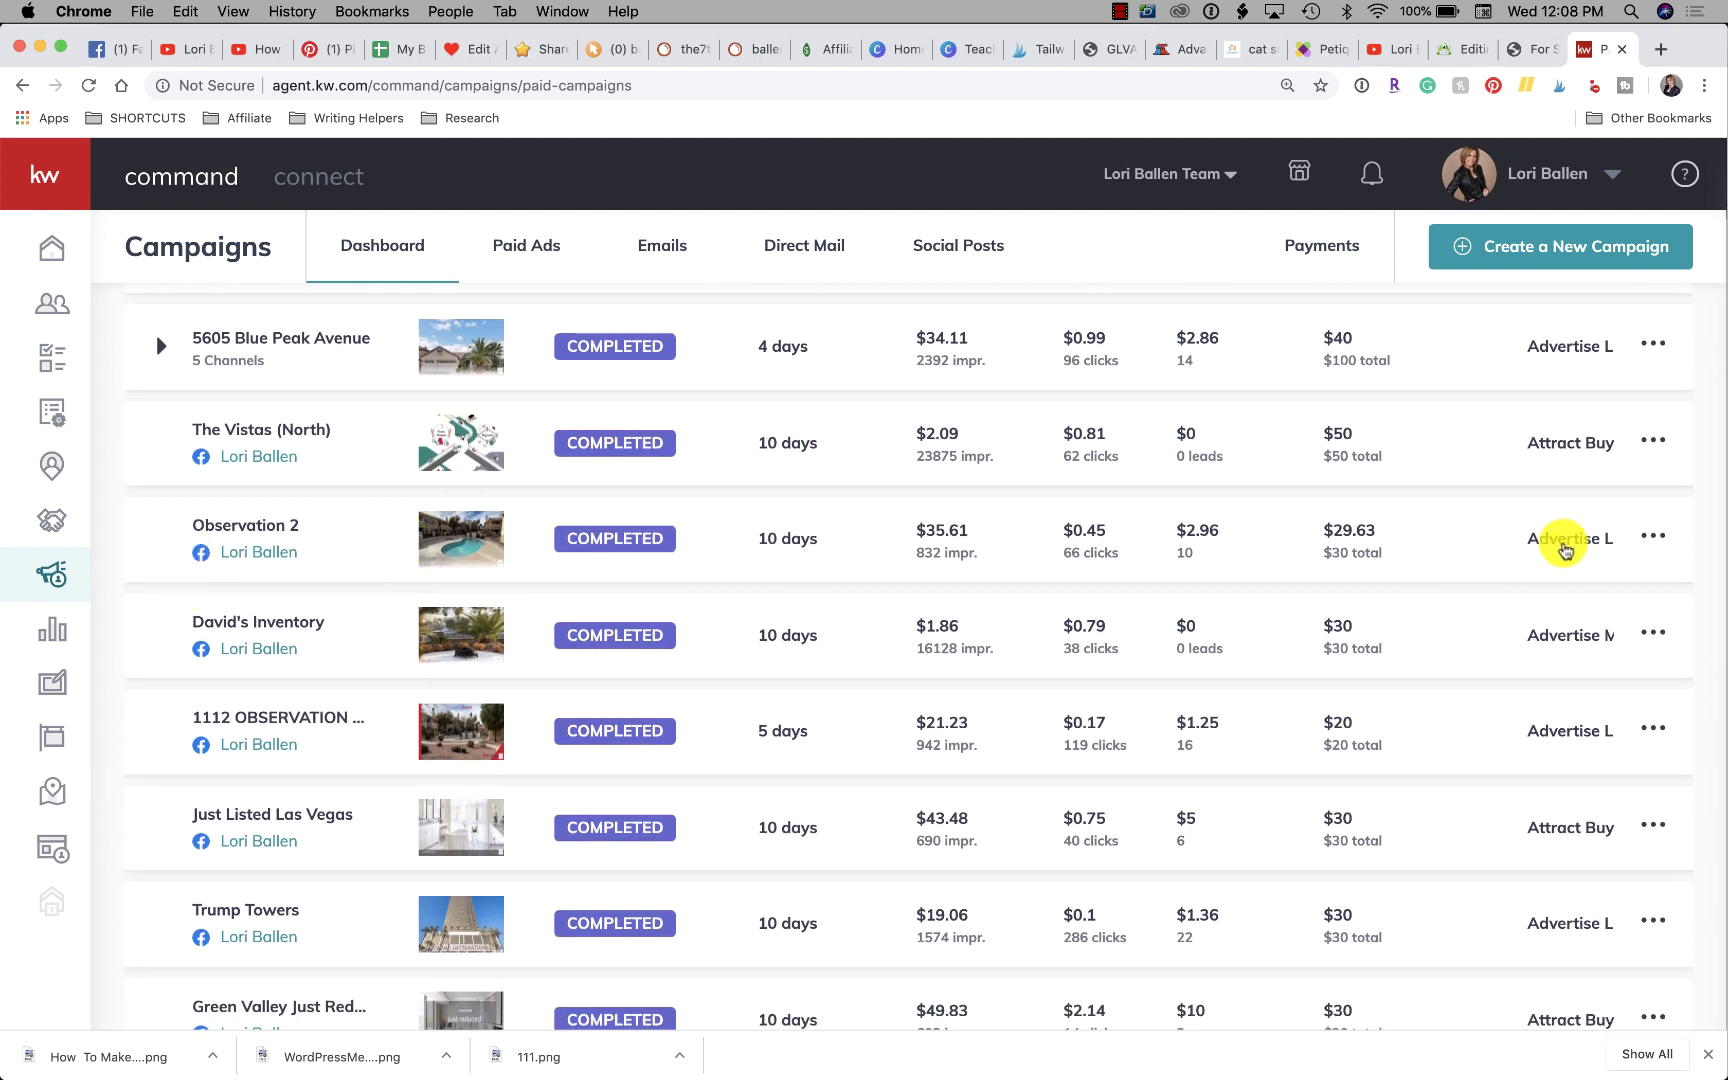
click(1652, 540)
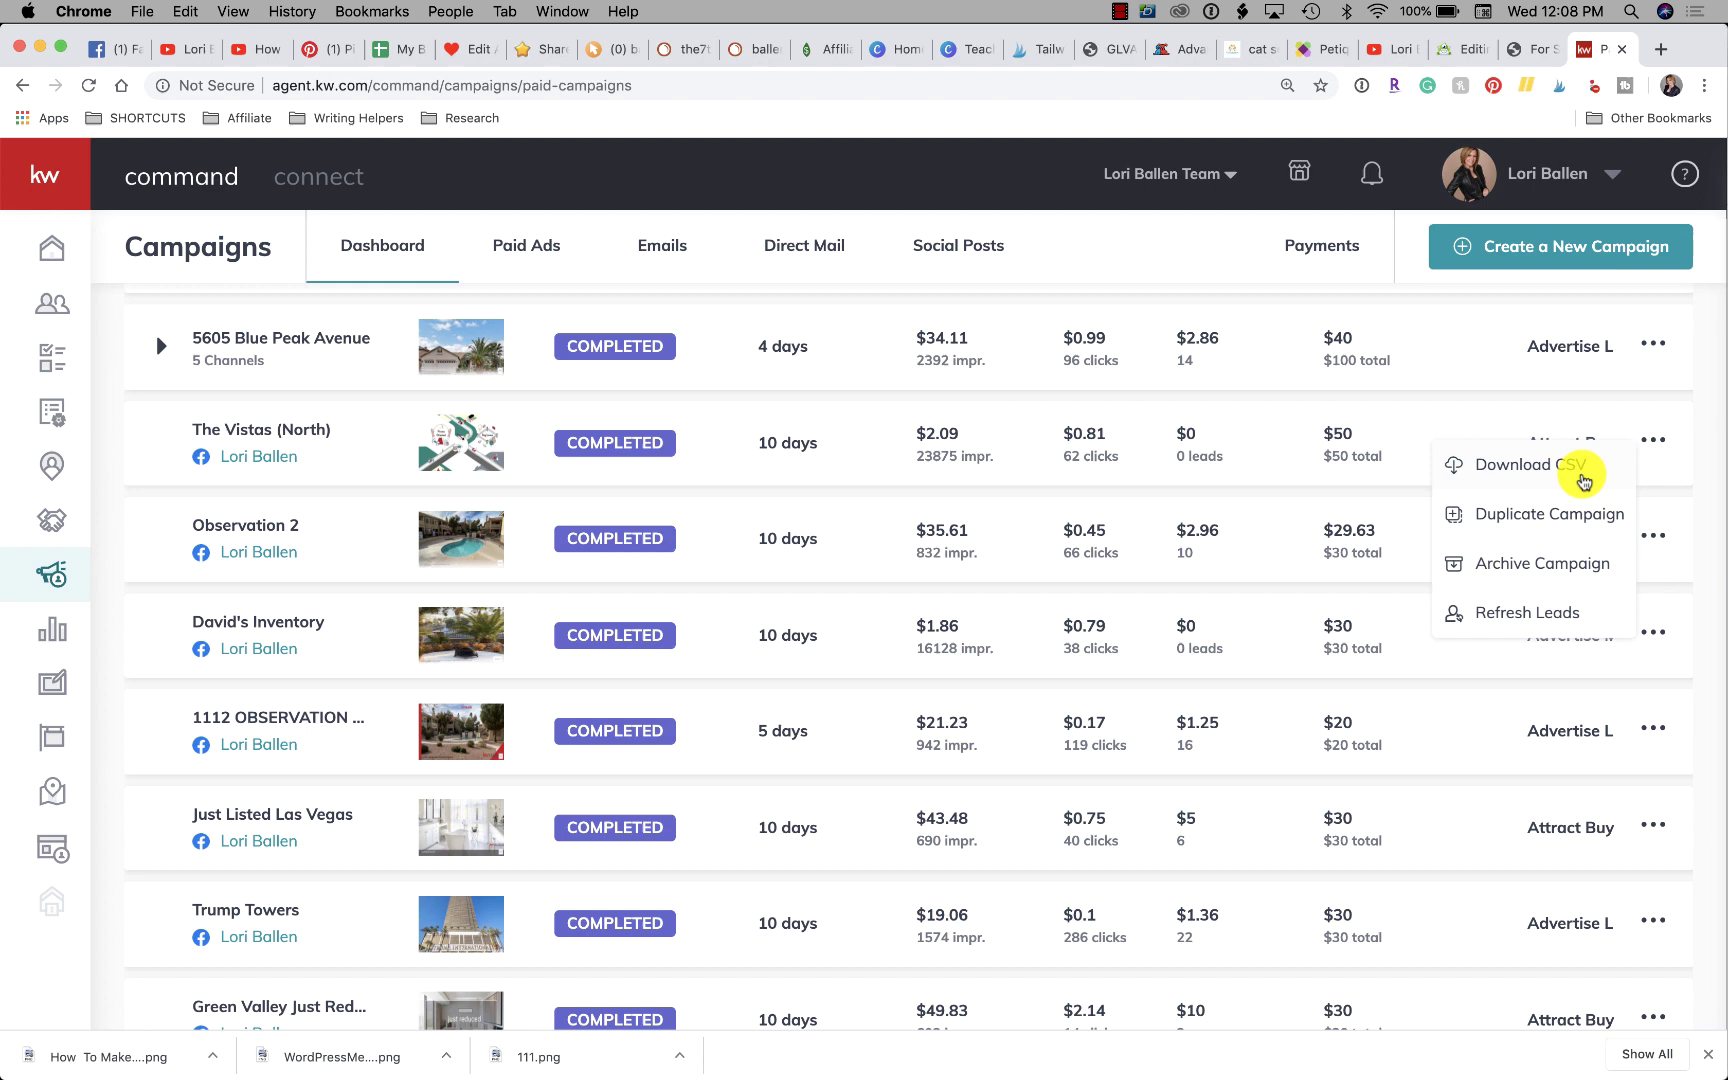
click(609, 543)
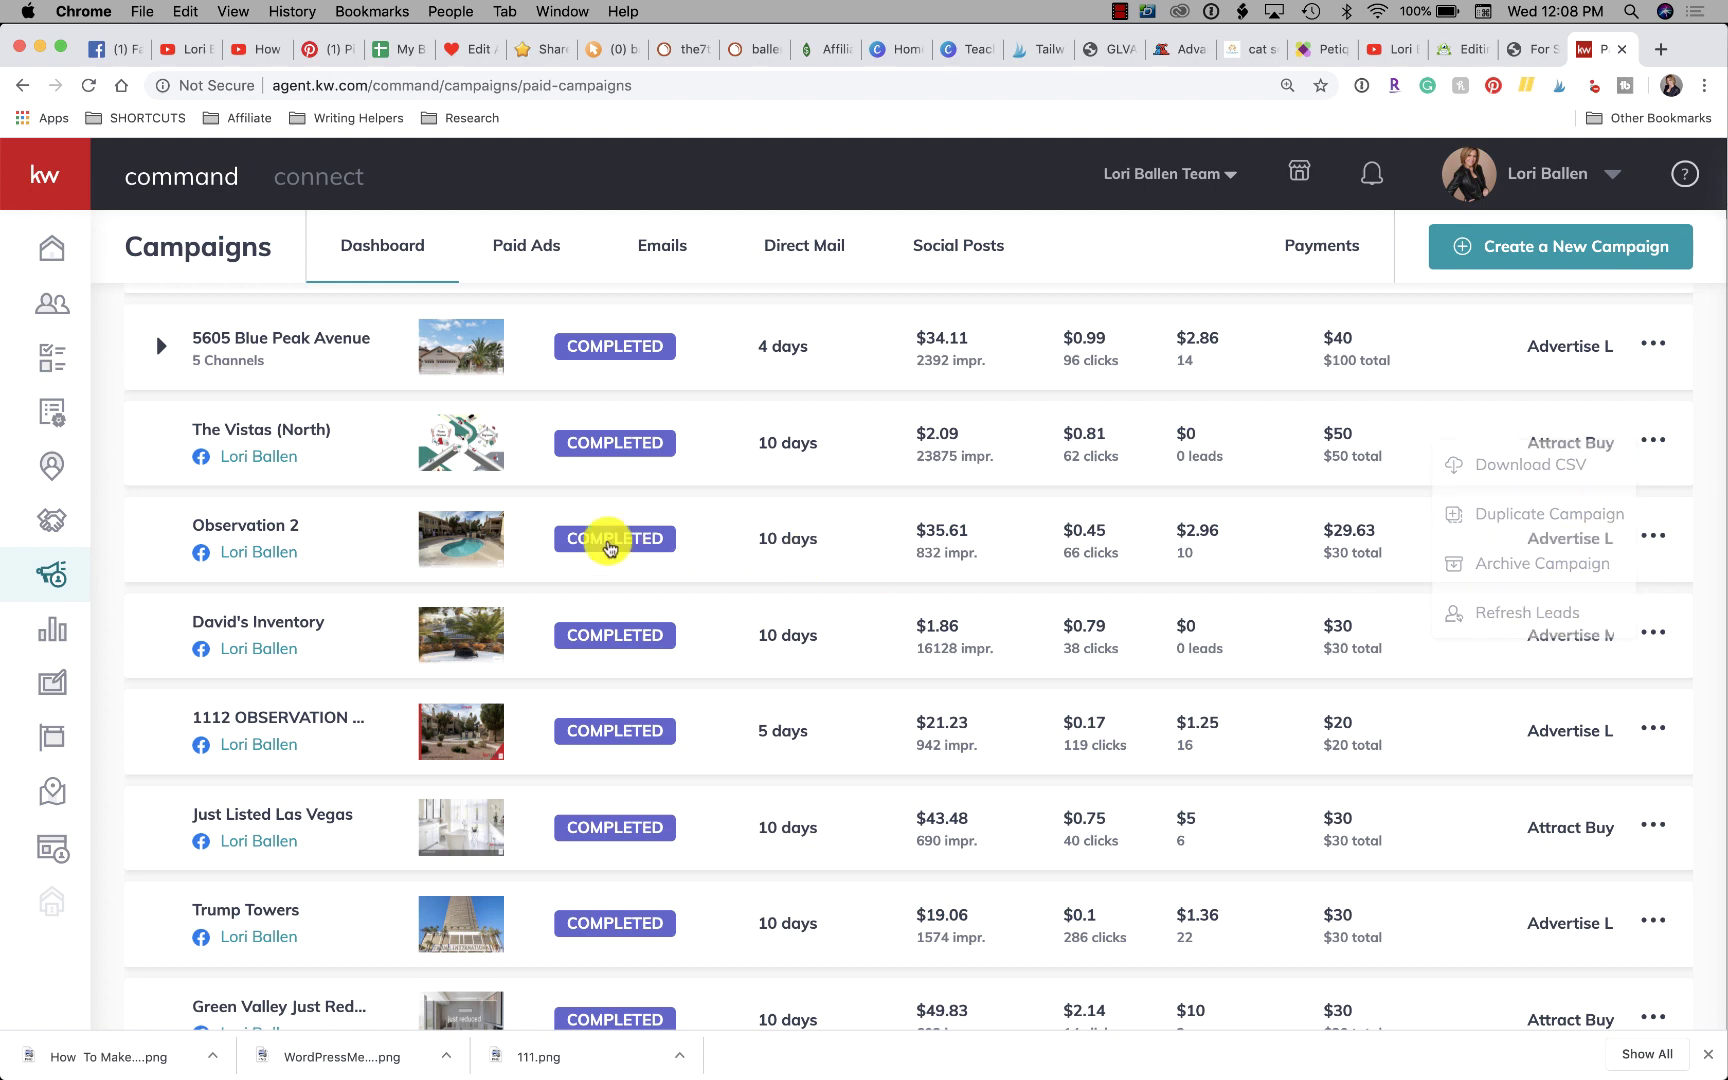
scroll(235, 534, up, 4)
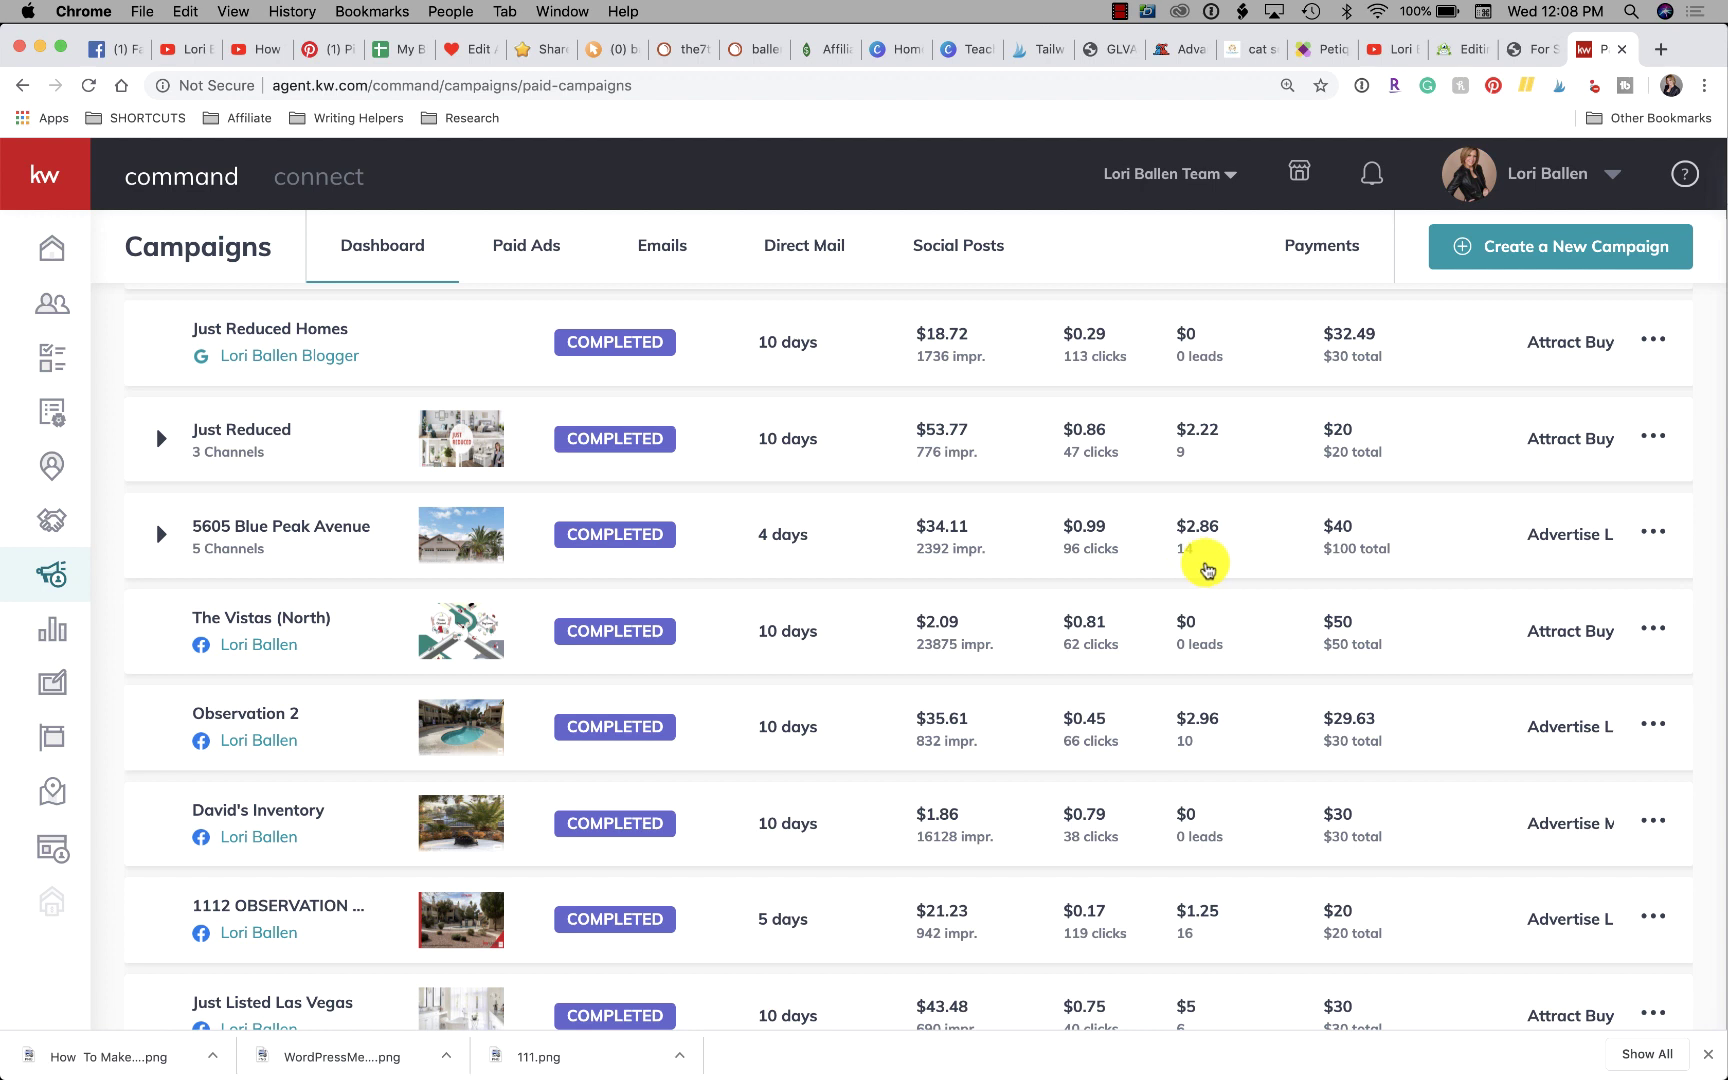
click(161, 535)
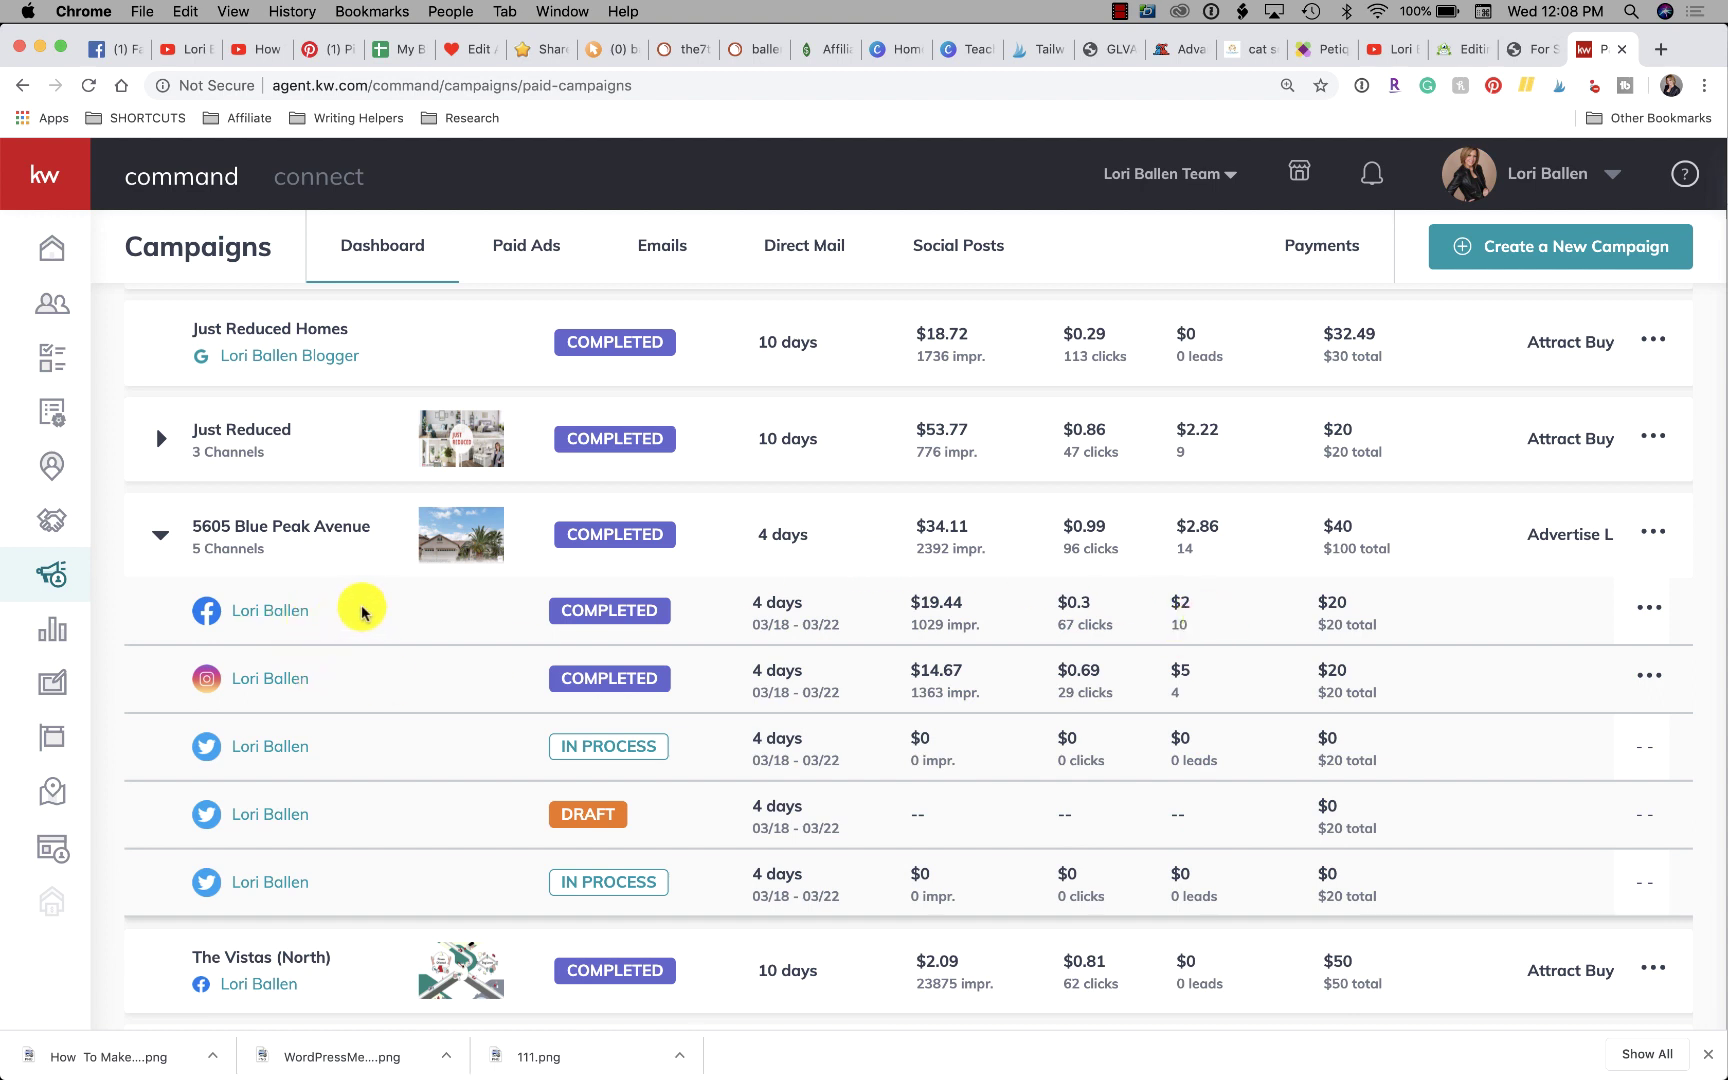
click(1653, 533)
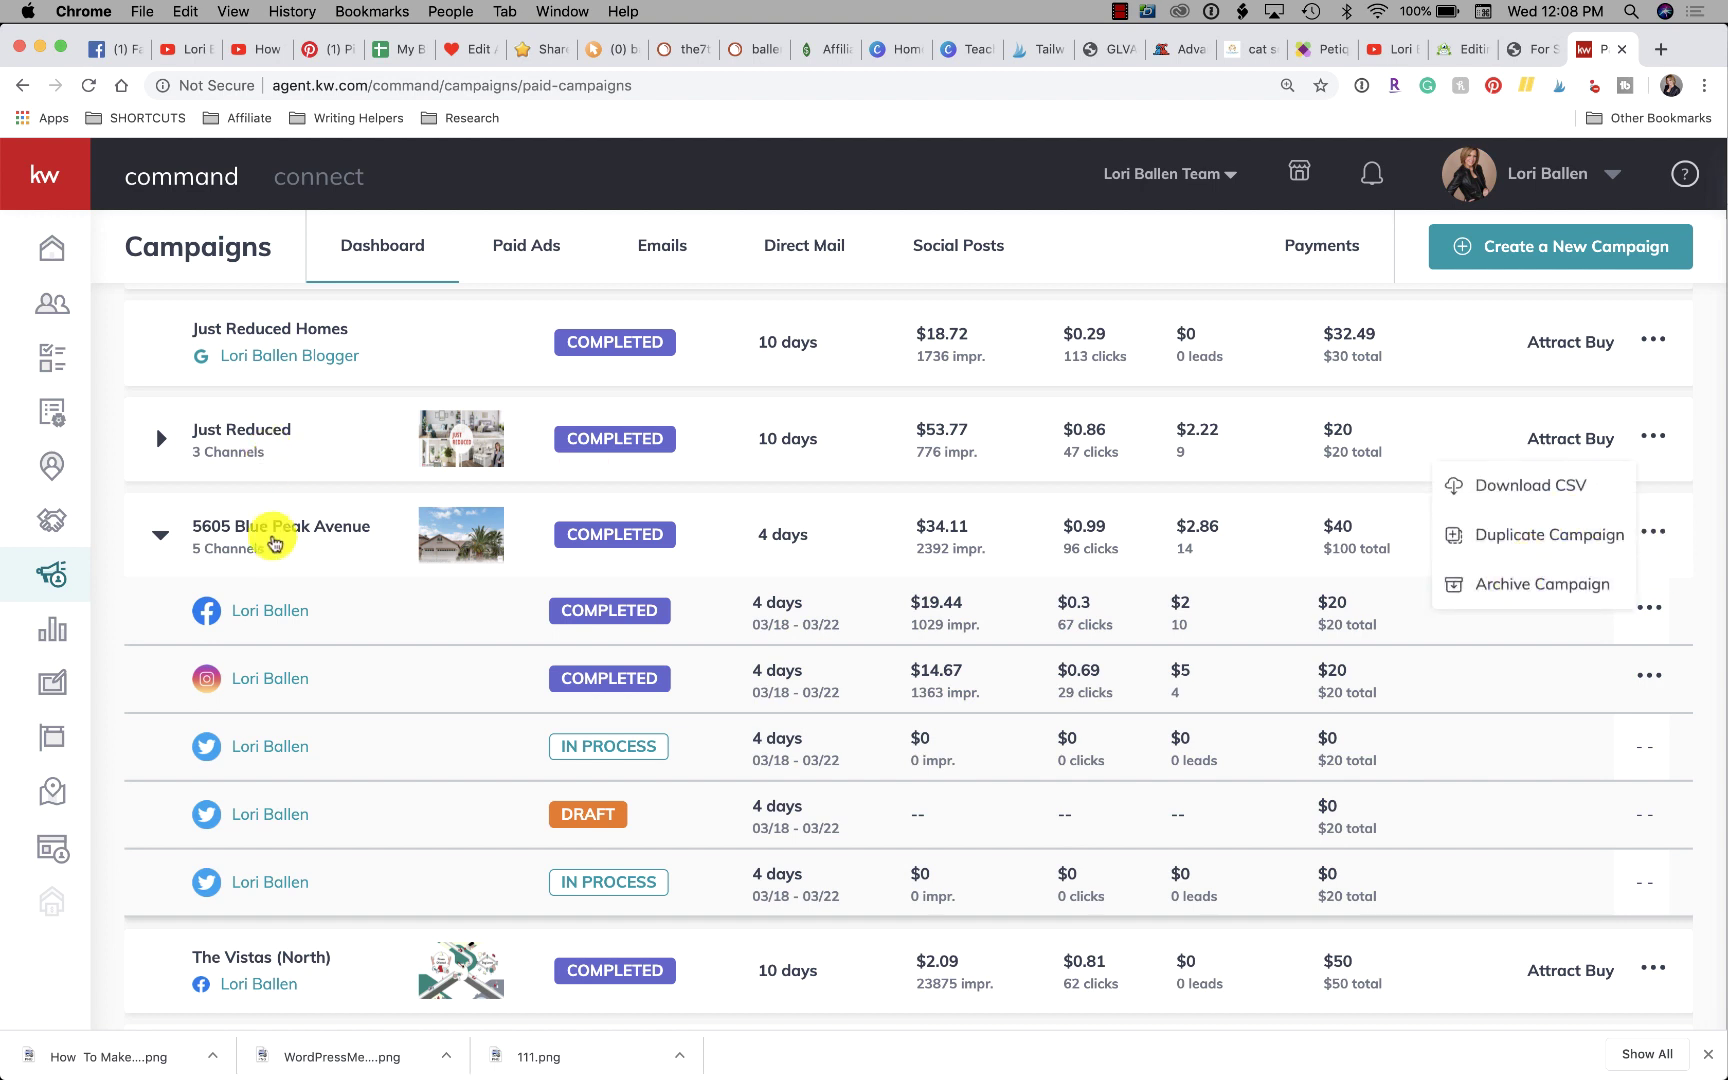
click(274, 541)
click(275, 543)
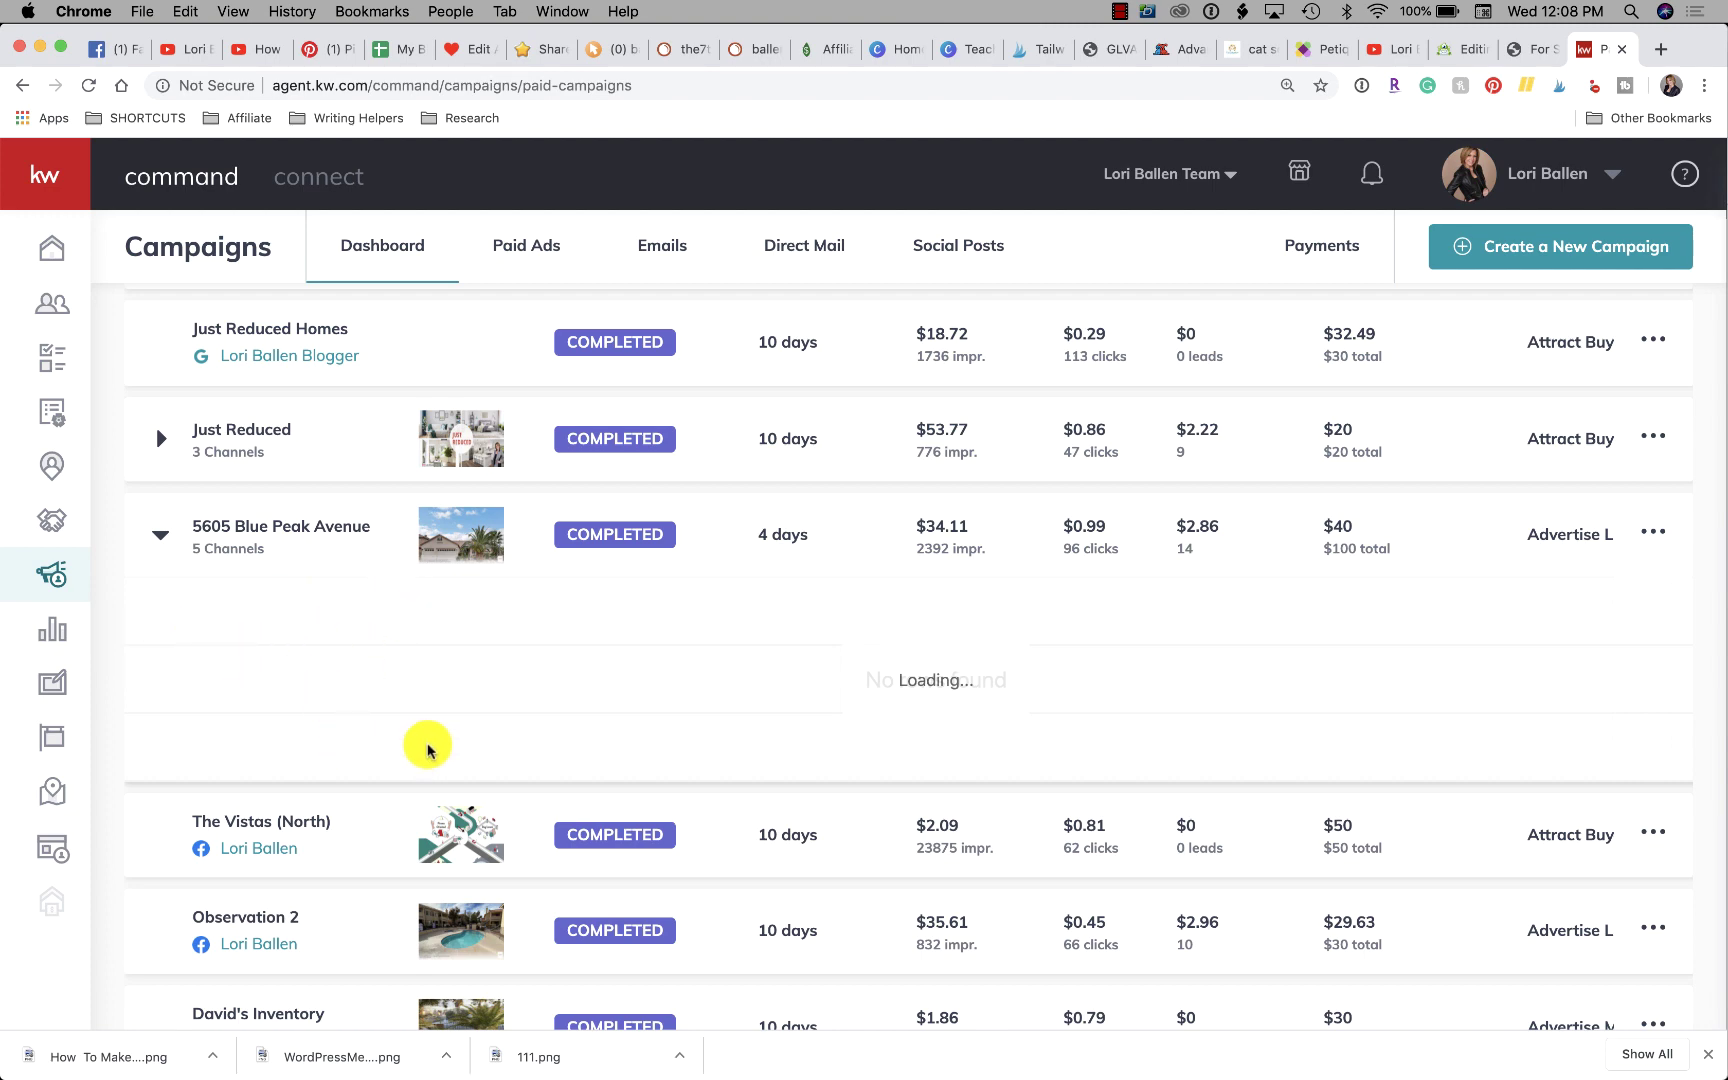
- Preview the Elkhorn Springs Facebook ad as MOBILE FEED STANDARD, then close the preview
click(254, 609)
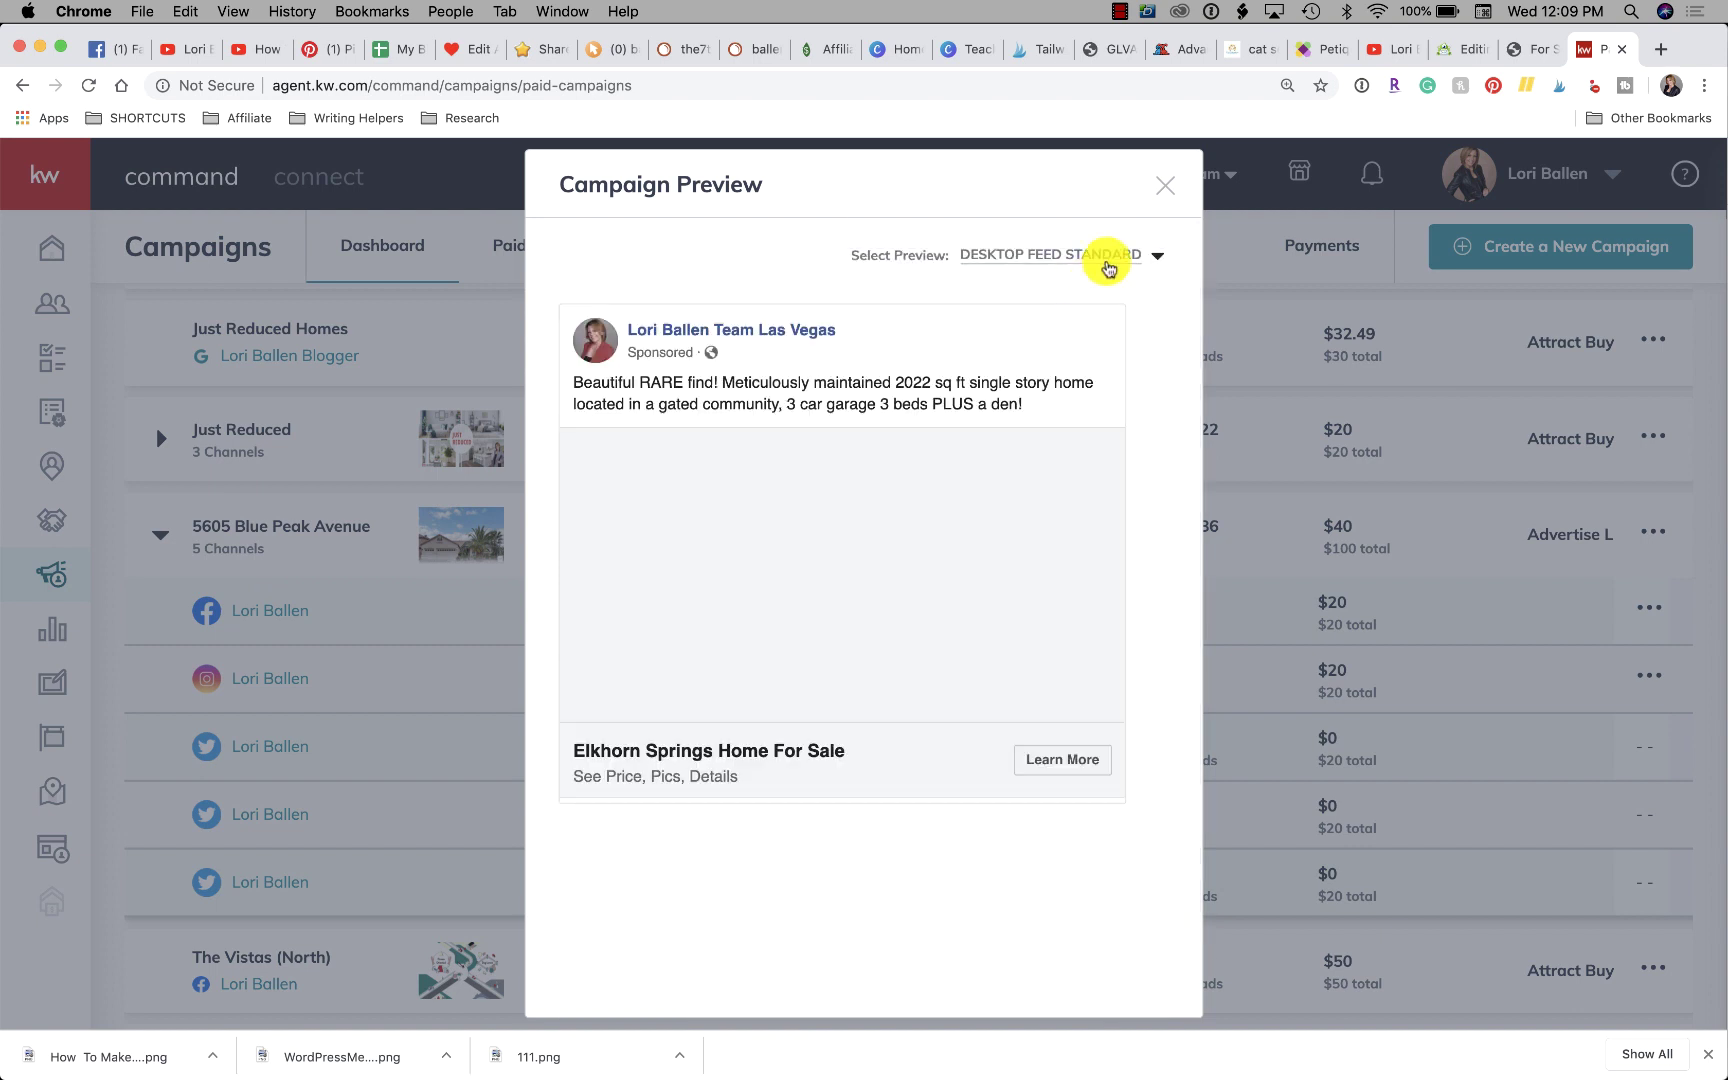
scroll(1196, 452, down, 2)
scroll(1196, 420, up, 2)
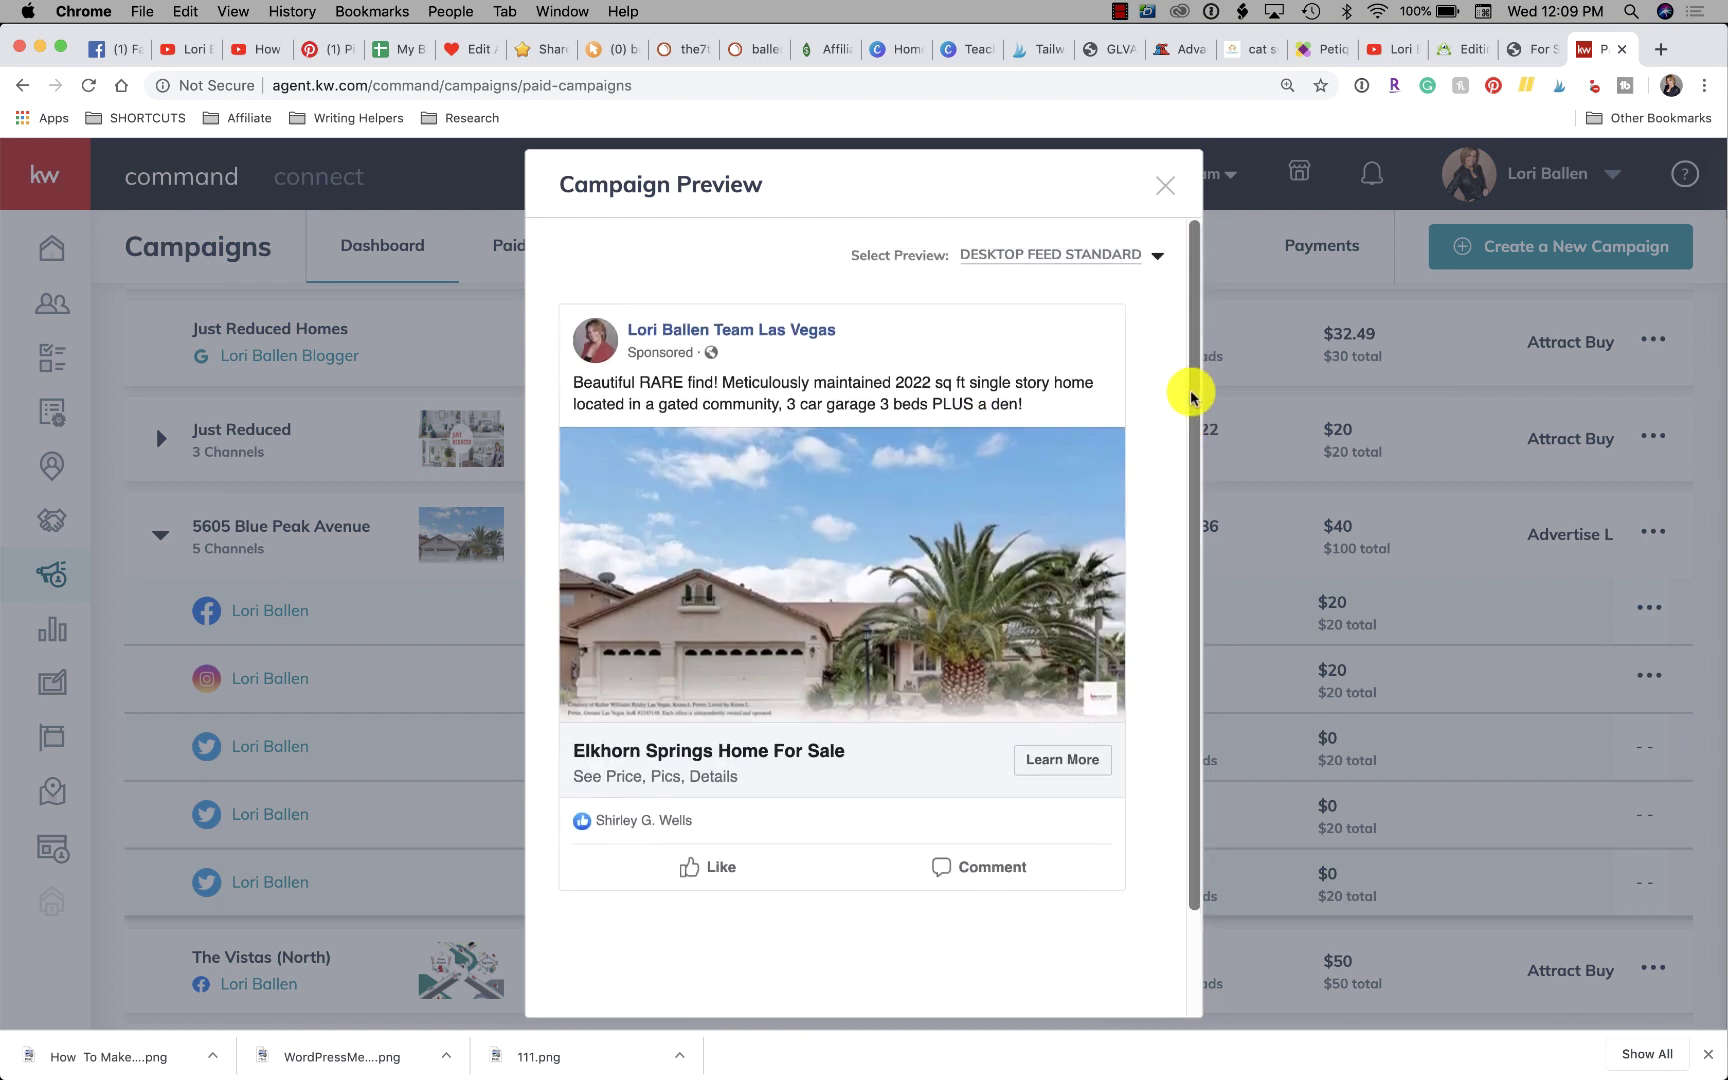
click(1122, 258)
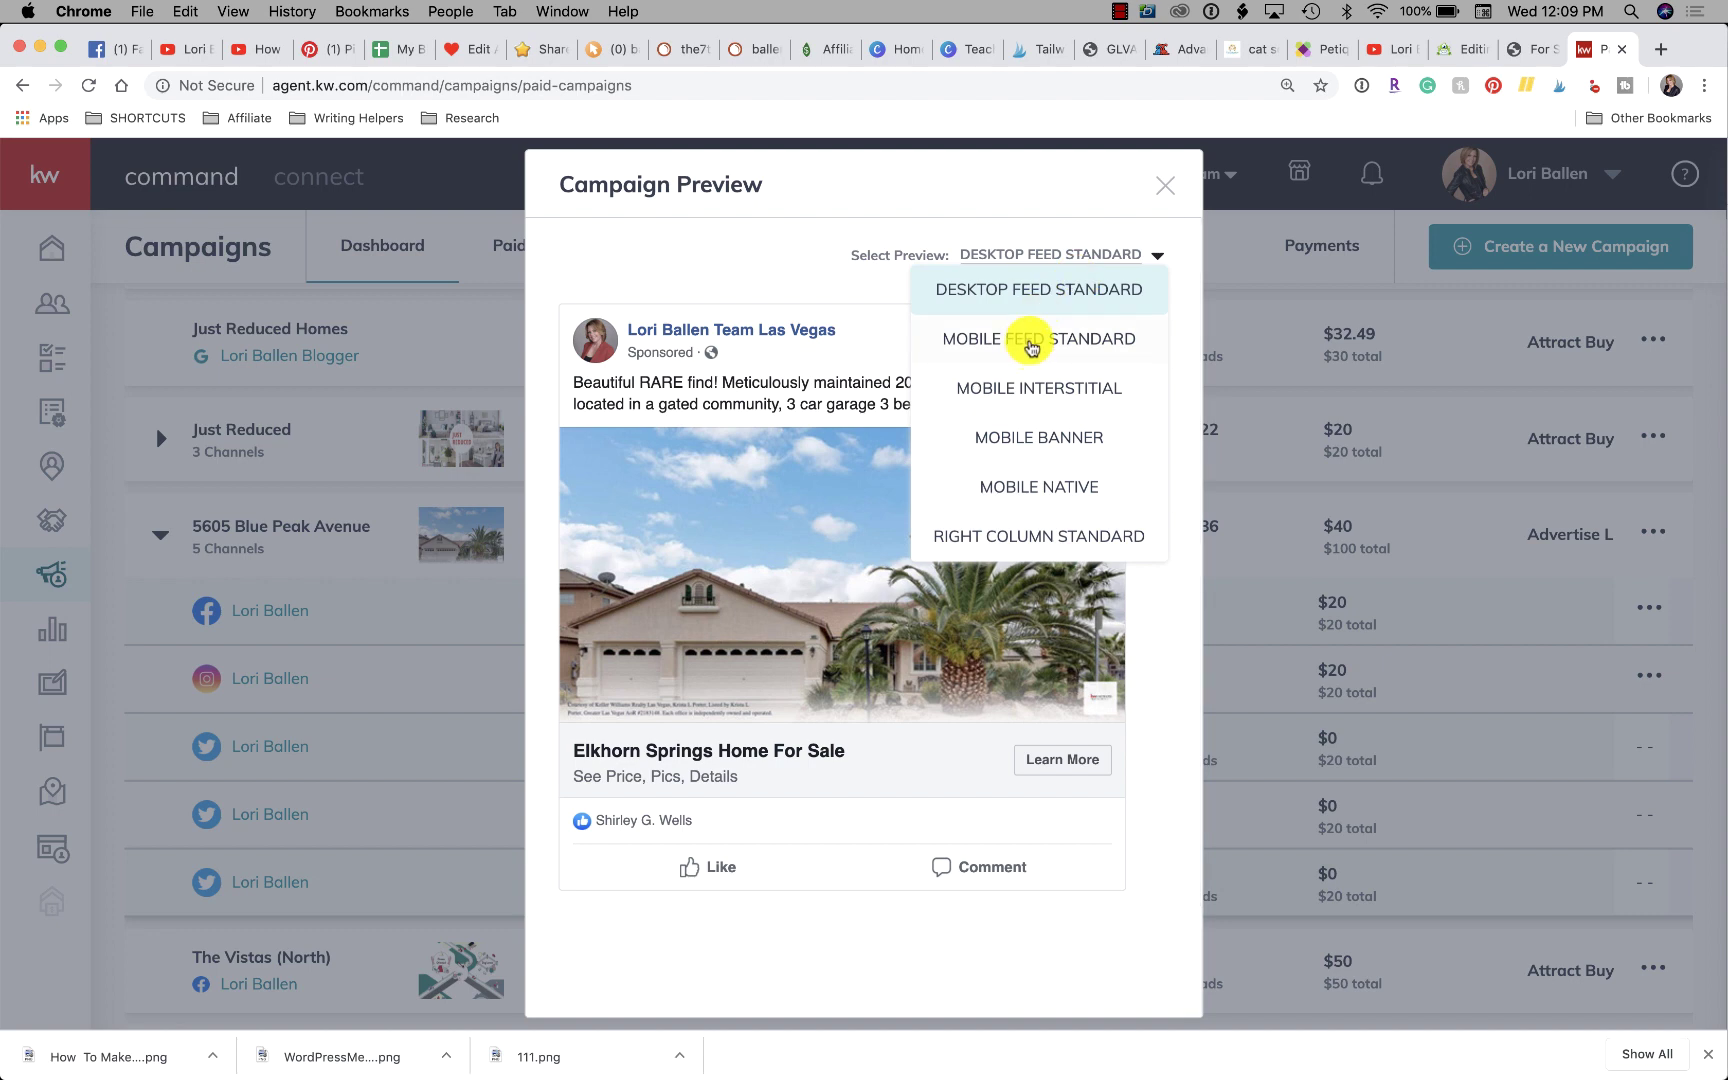
click(1028, 338)
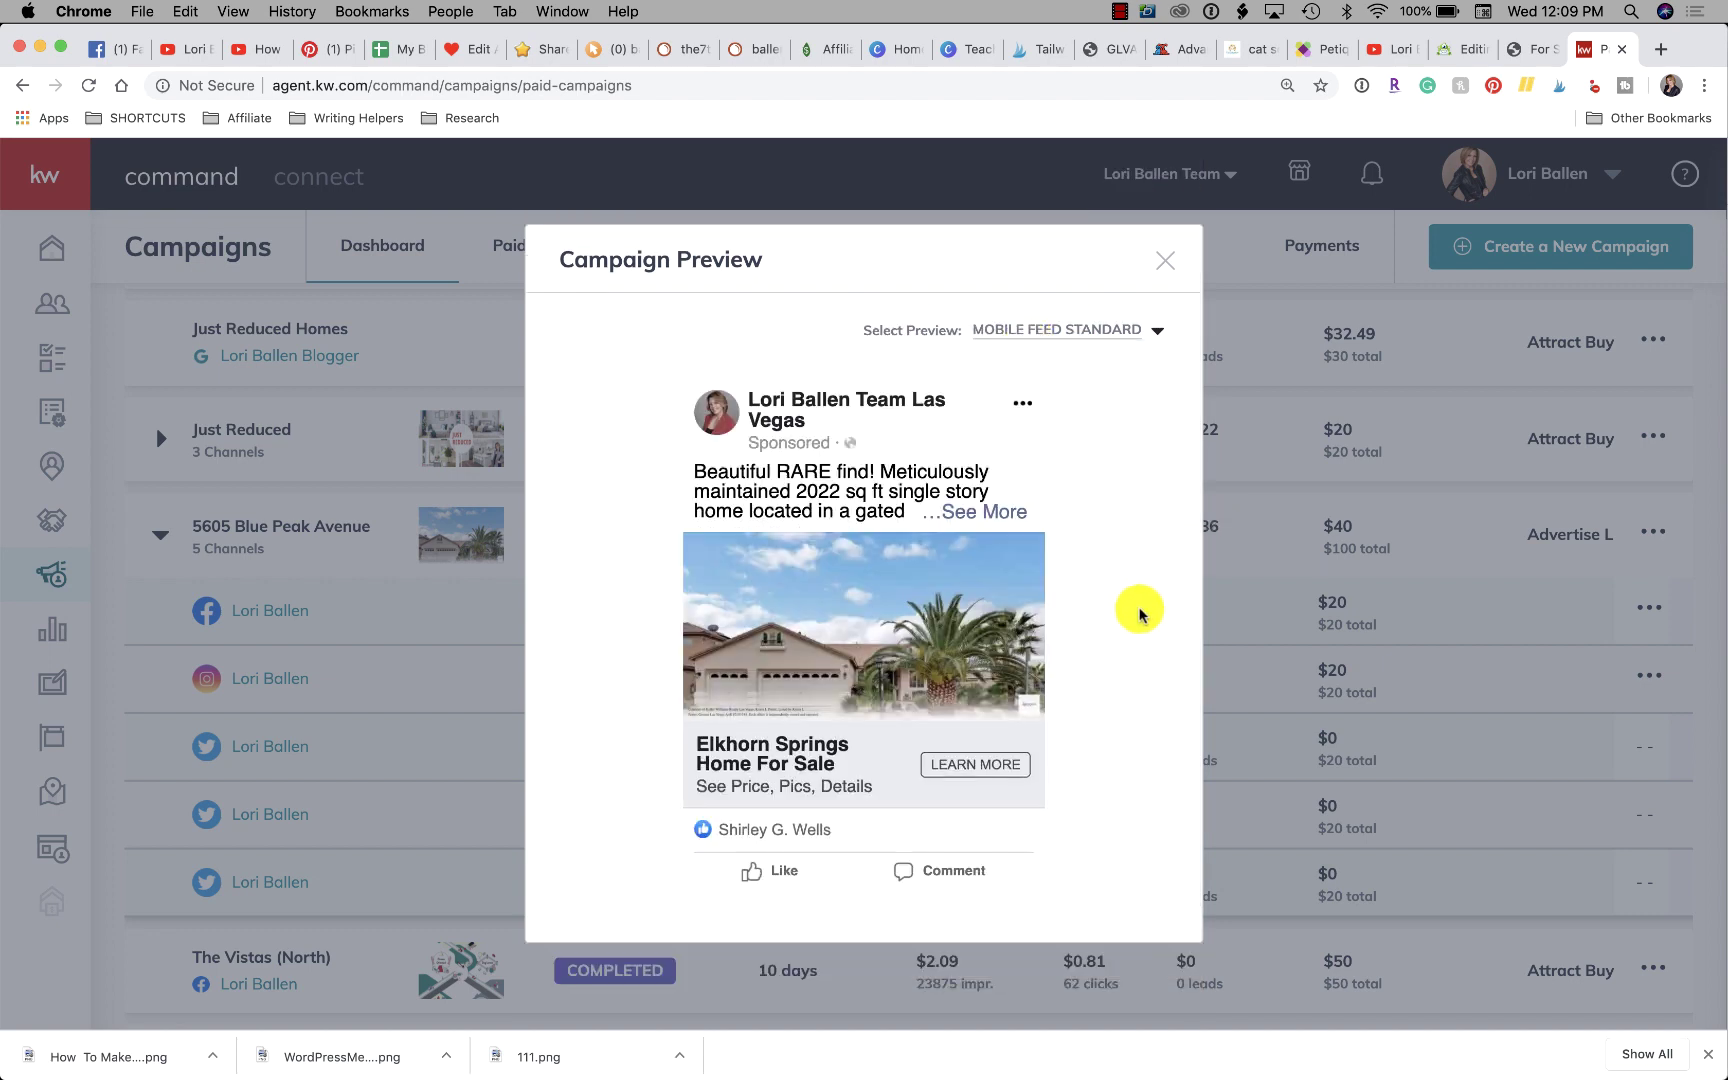
scroll(1134, 620, down, 1)
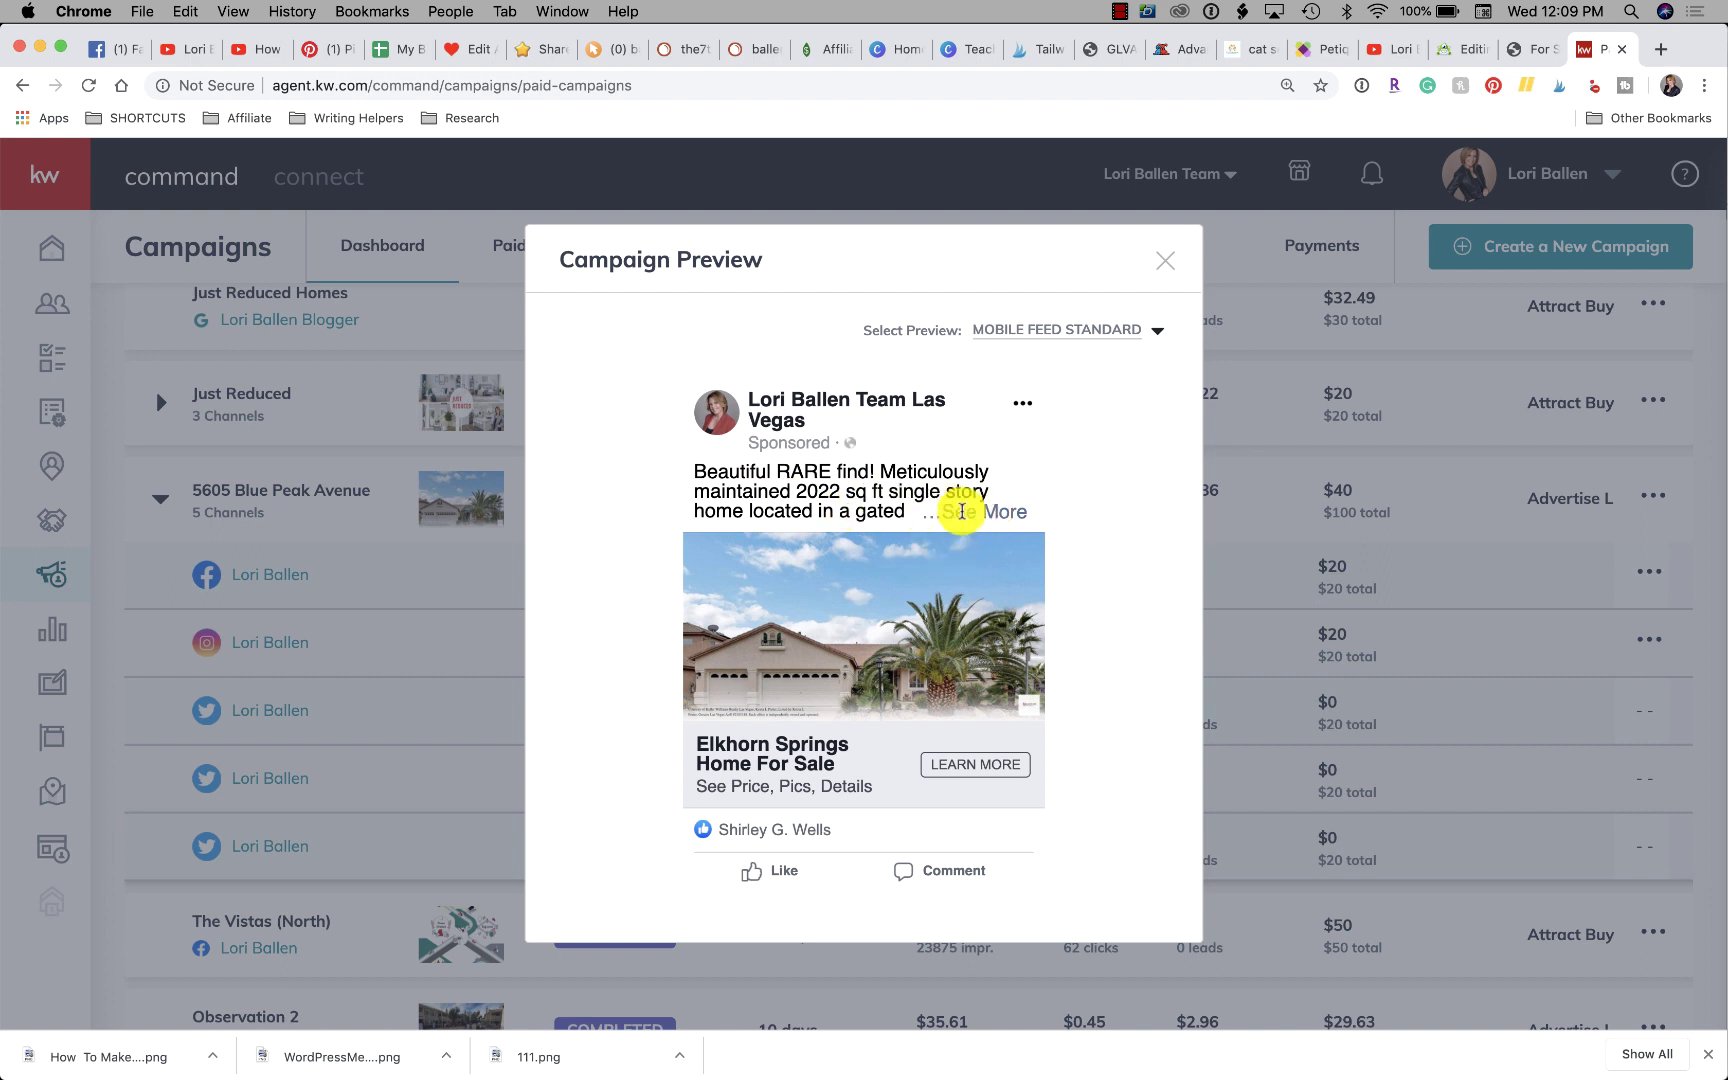
scroll(950, 708, down, 2)
scroll(864, 775, up, 2)
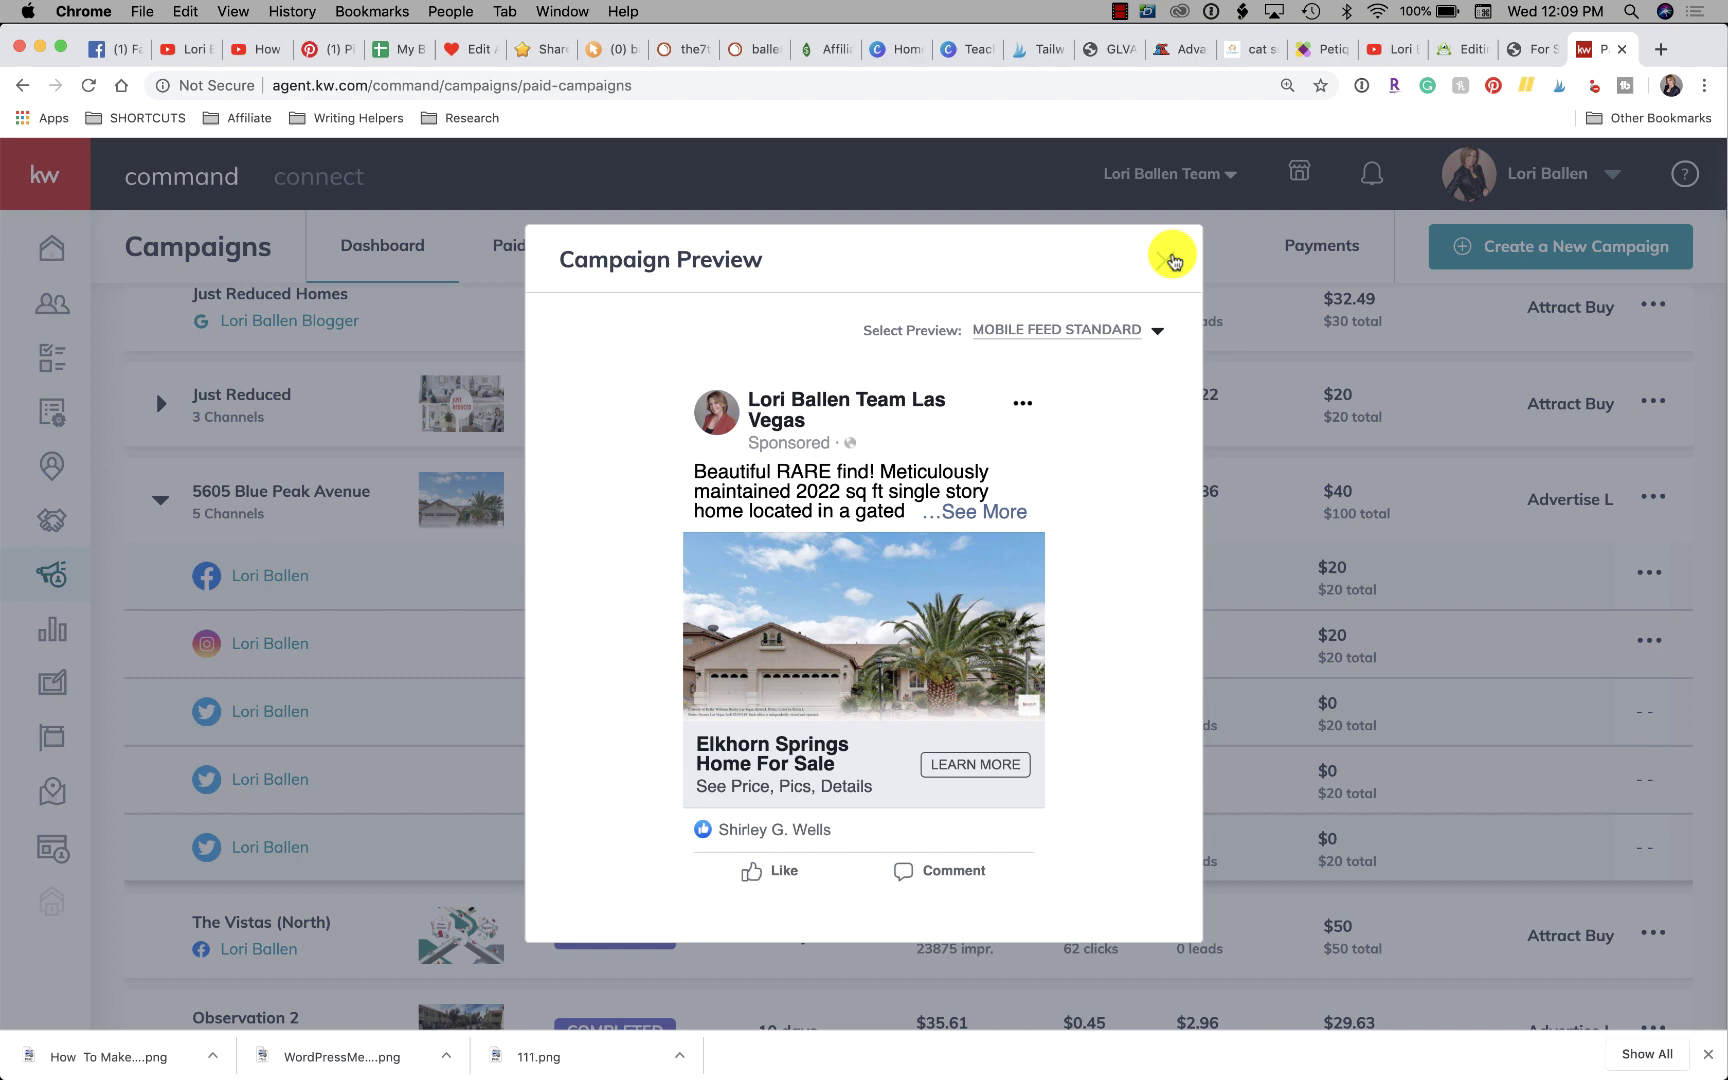
click(1165, 260)
scroll(688, 665, down, 1)
scroll(688, 665, up, 1)
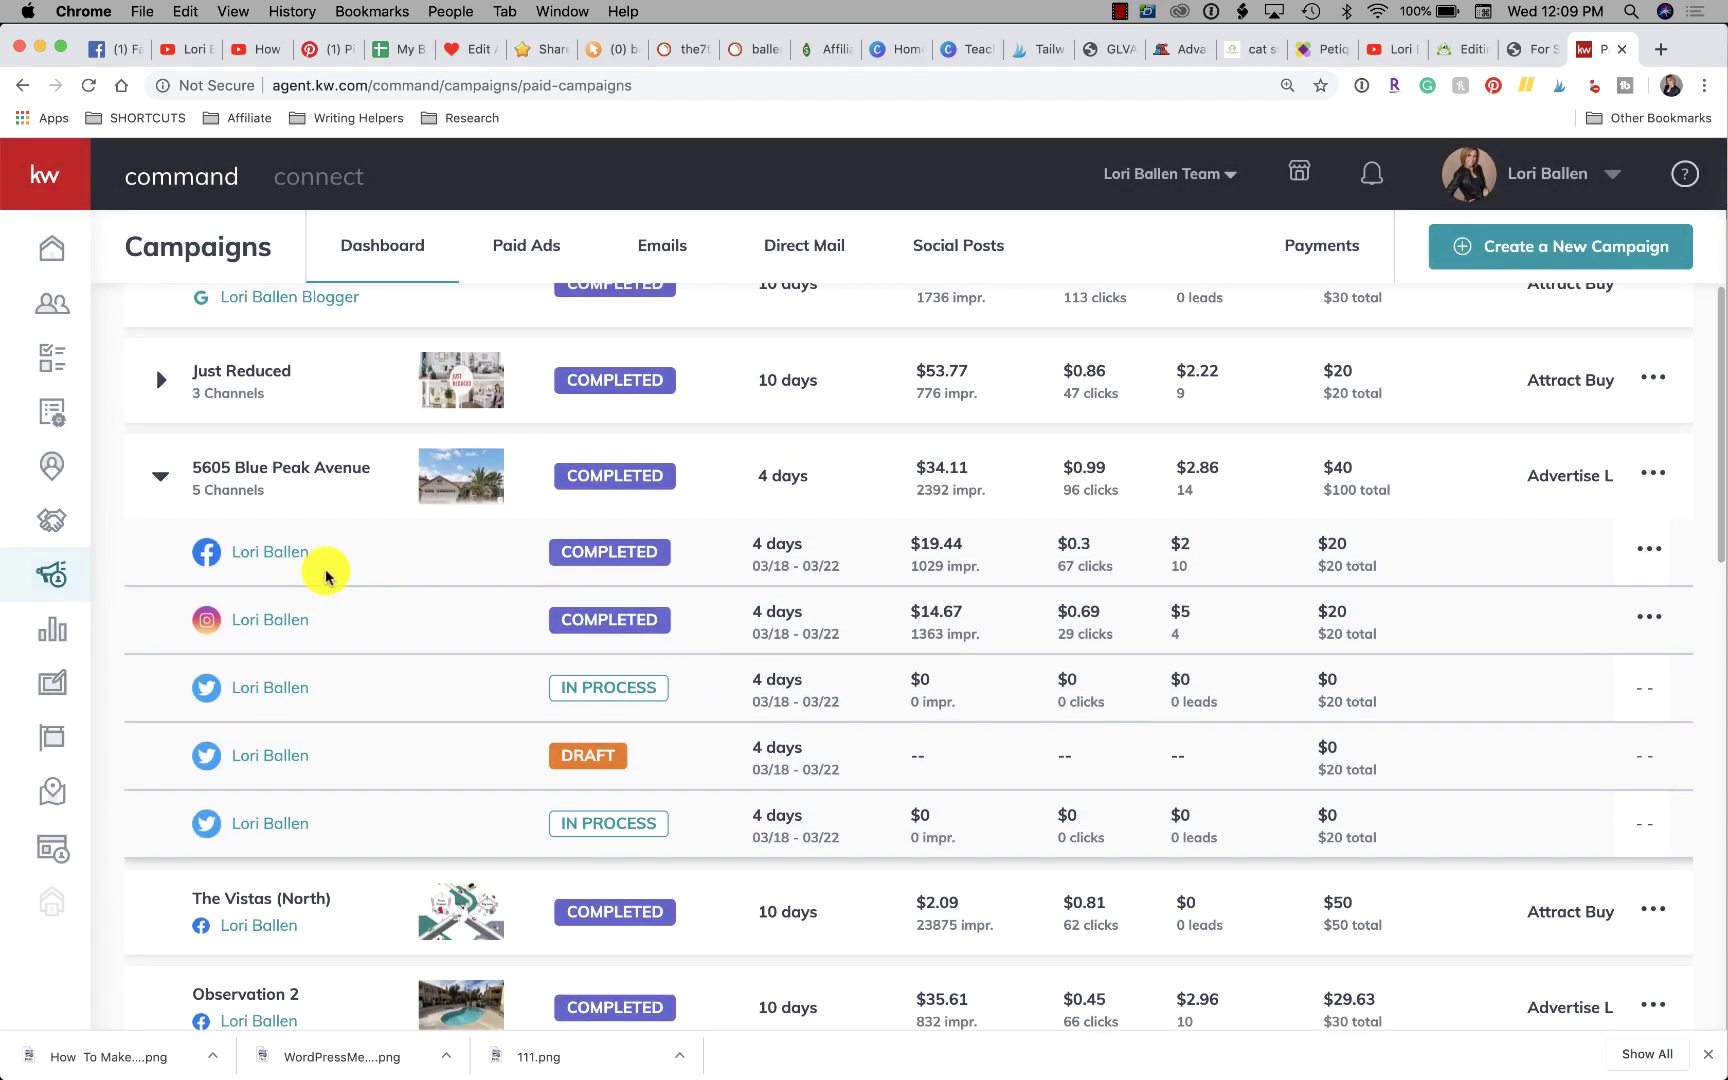
click(1648, 553)
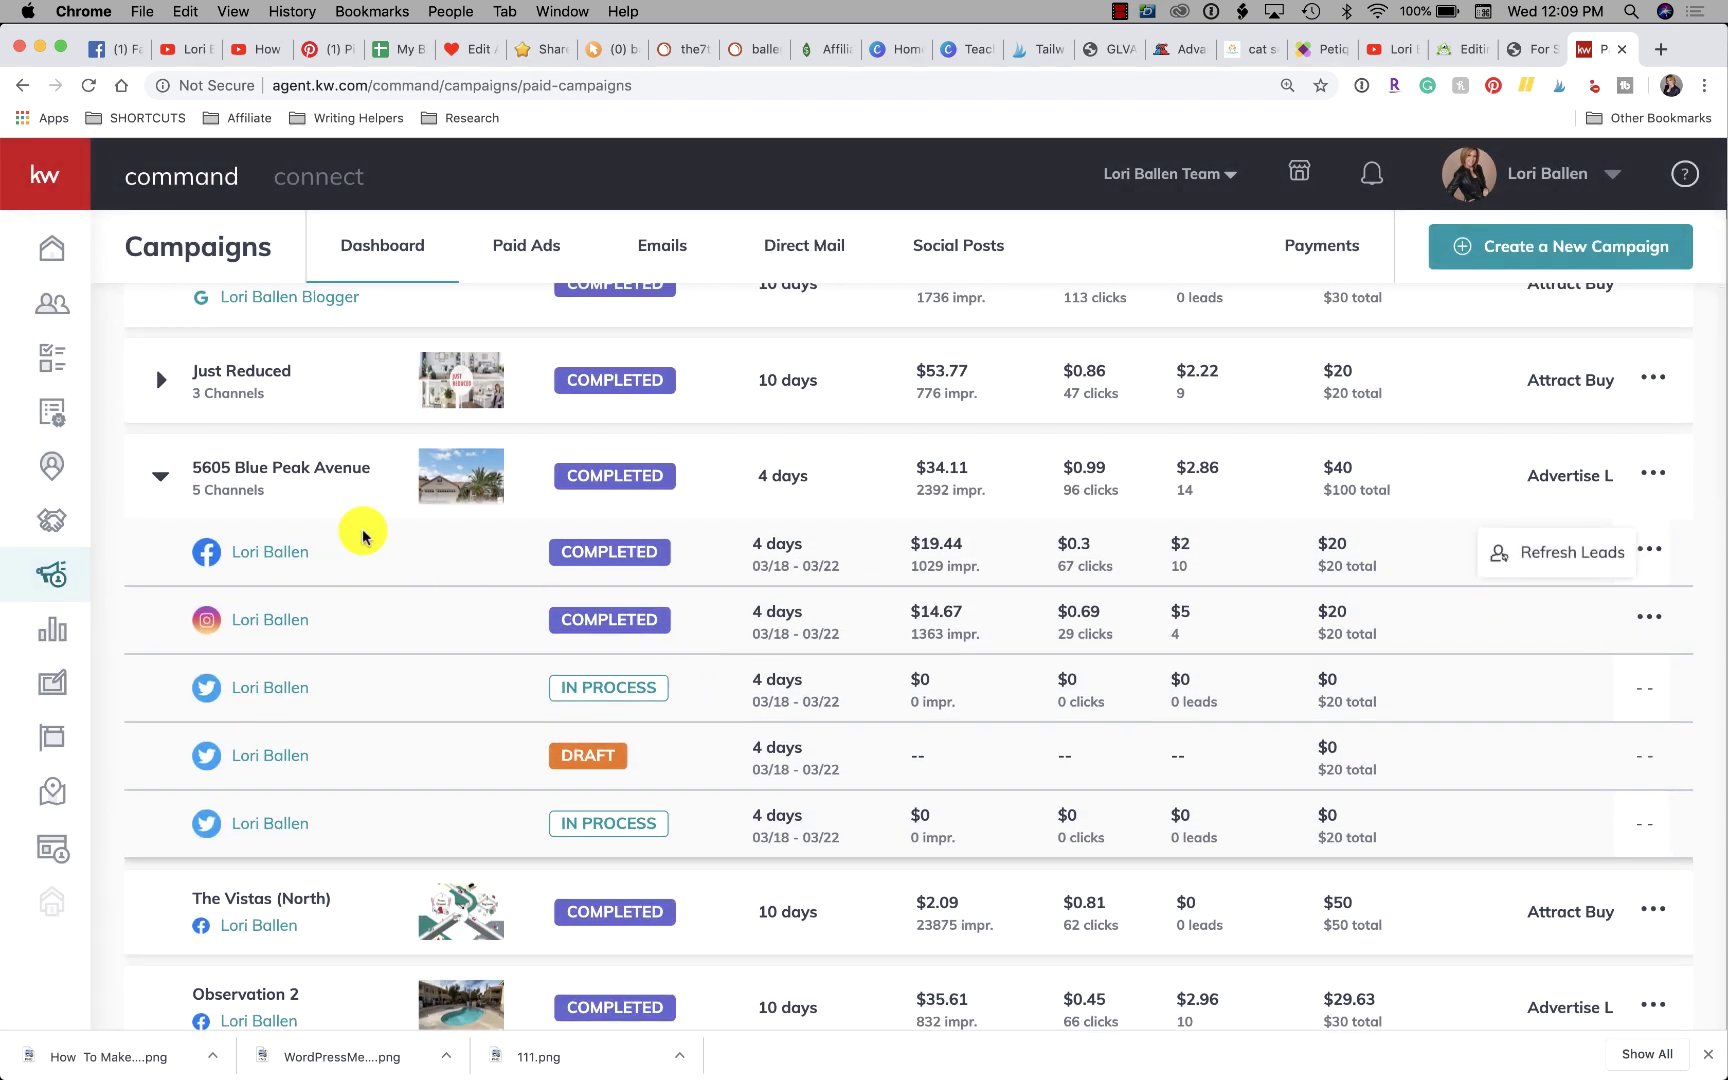
click(250, 555)
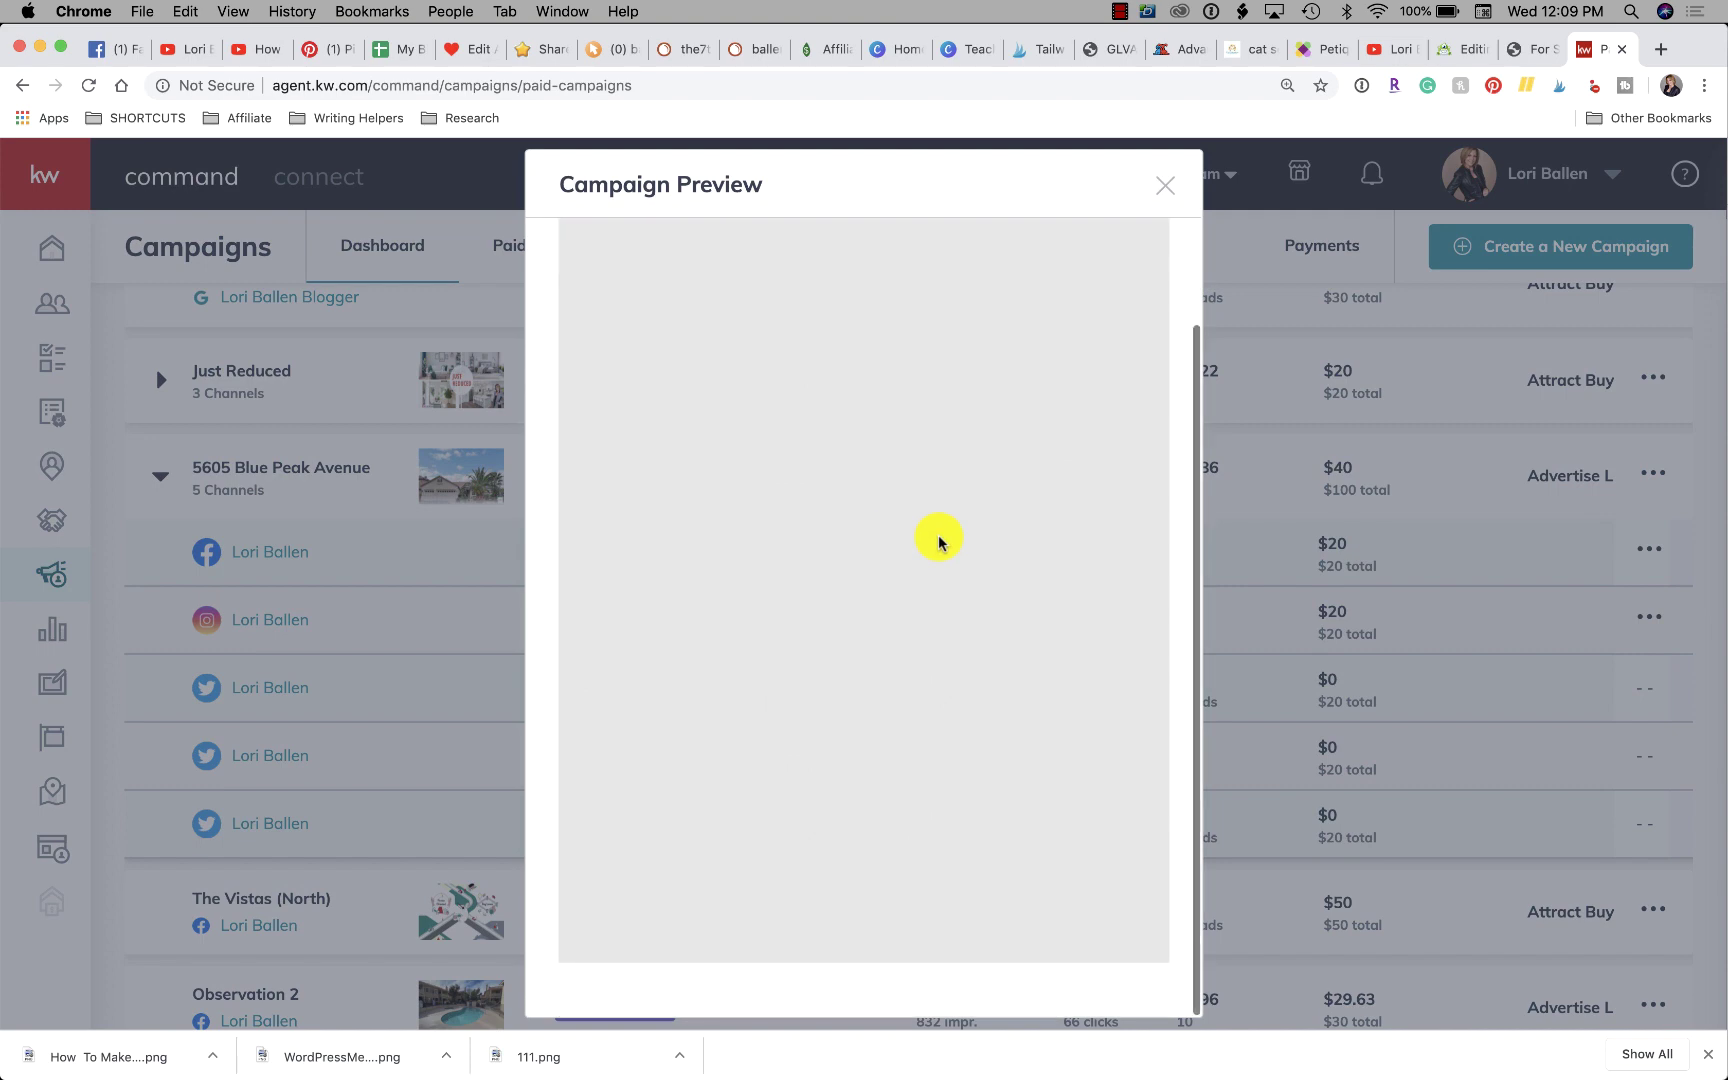
- Close the Campaign Preview and choose Create a New Campaign to see the campaign types
click(1168, 184)
scroll(883, 501, up, 4)
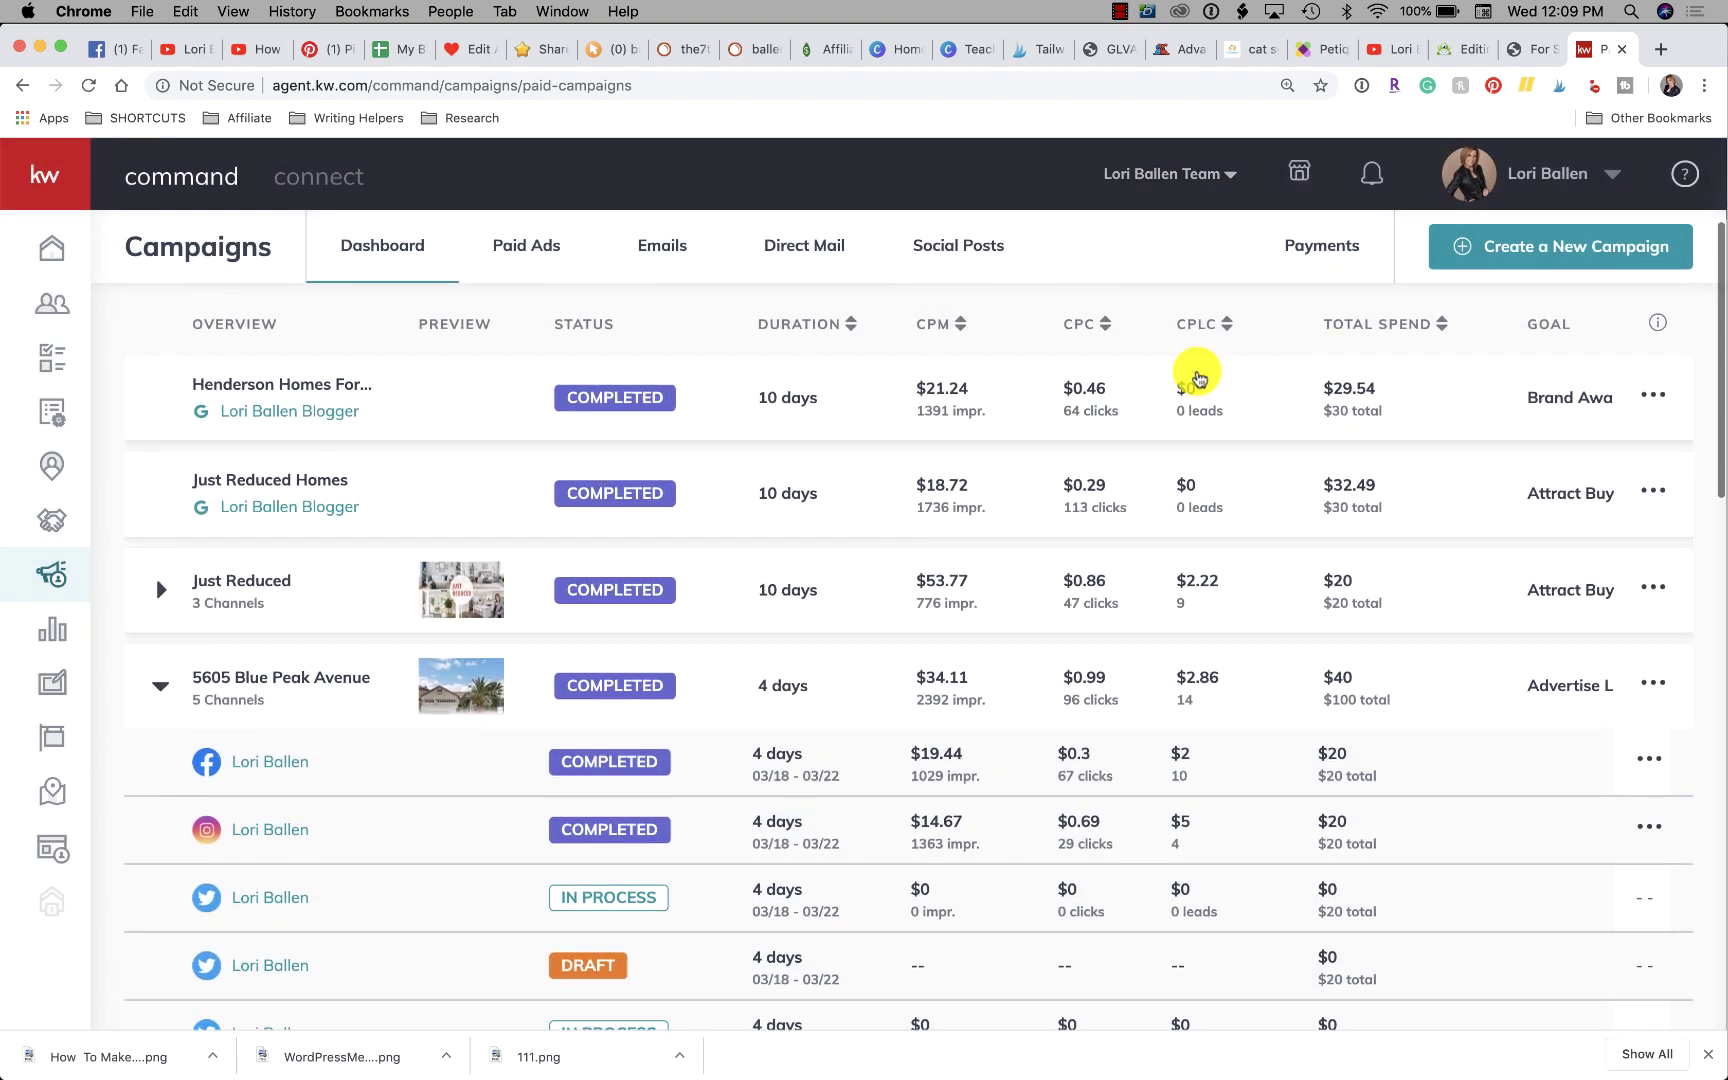
click(1558, 267)
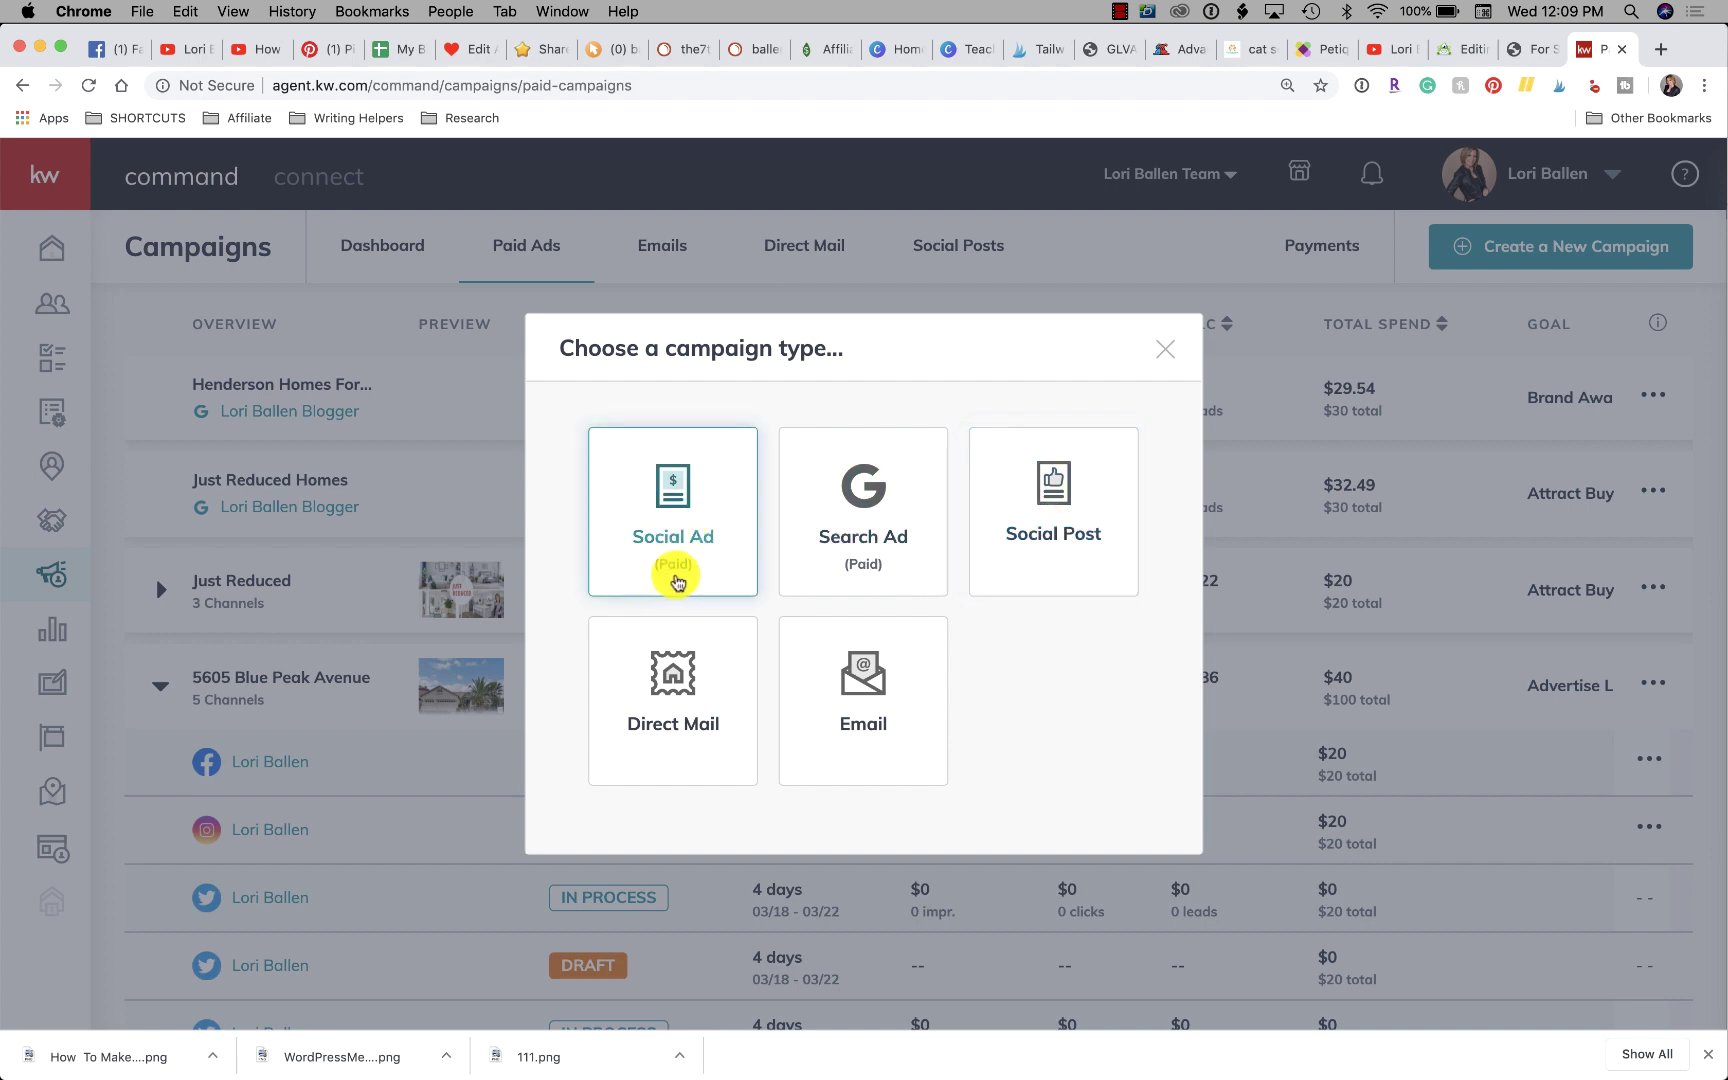
- Create a Social Ad named 'Sample Lesson' to Advertise Listing on Facebook, Instagram and Twitter
click(677, 573)
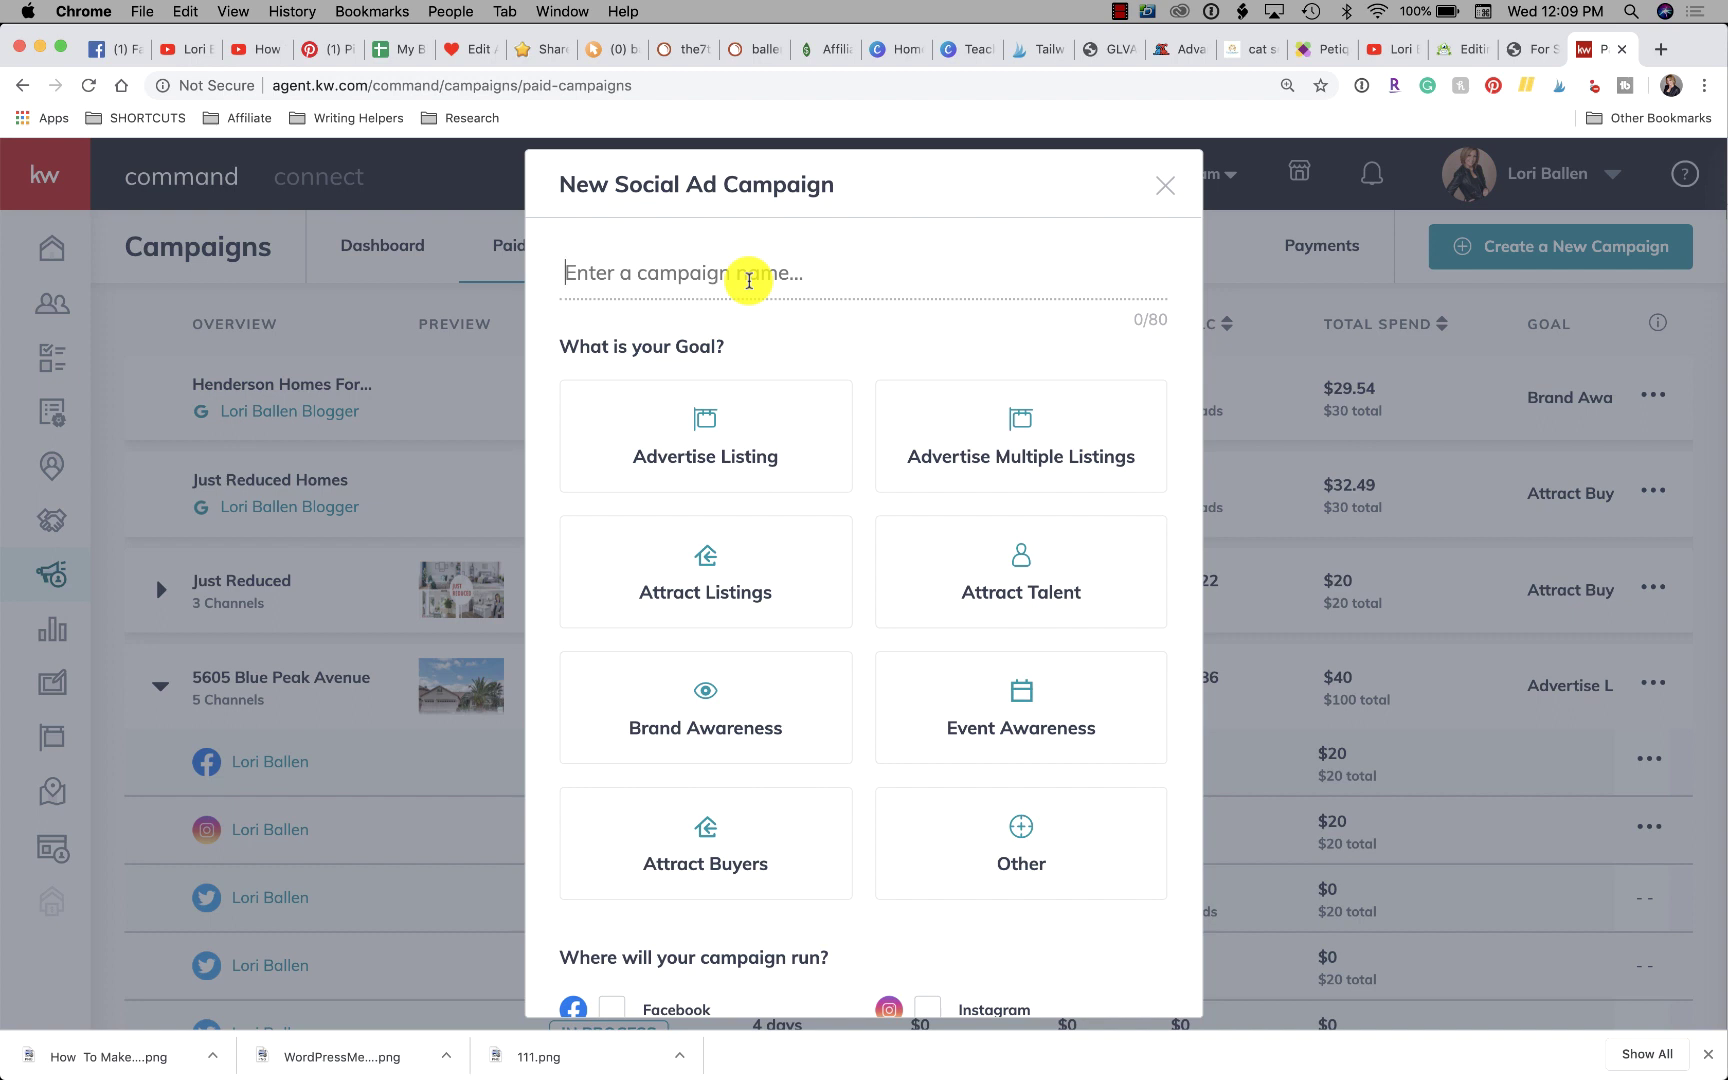
text(Sample Lesson)
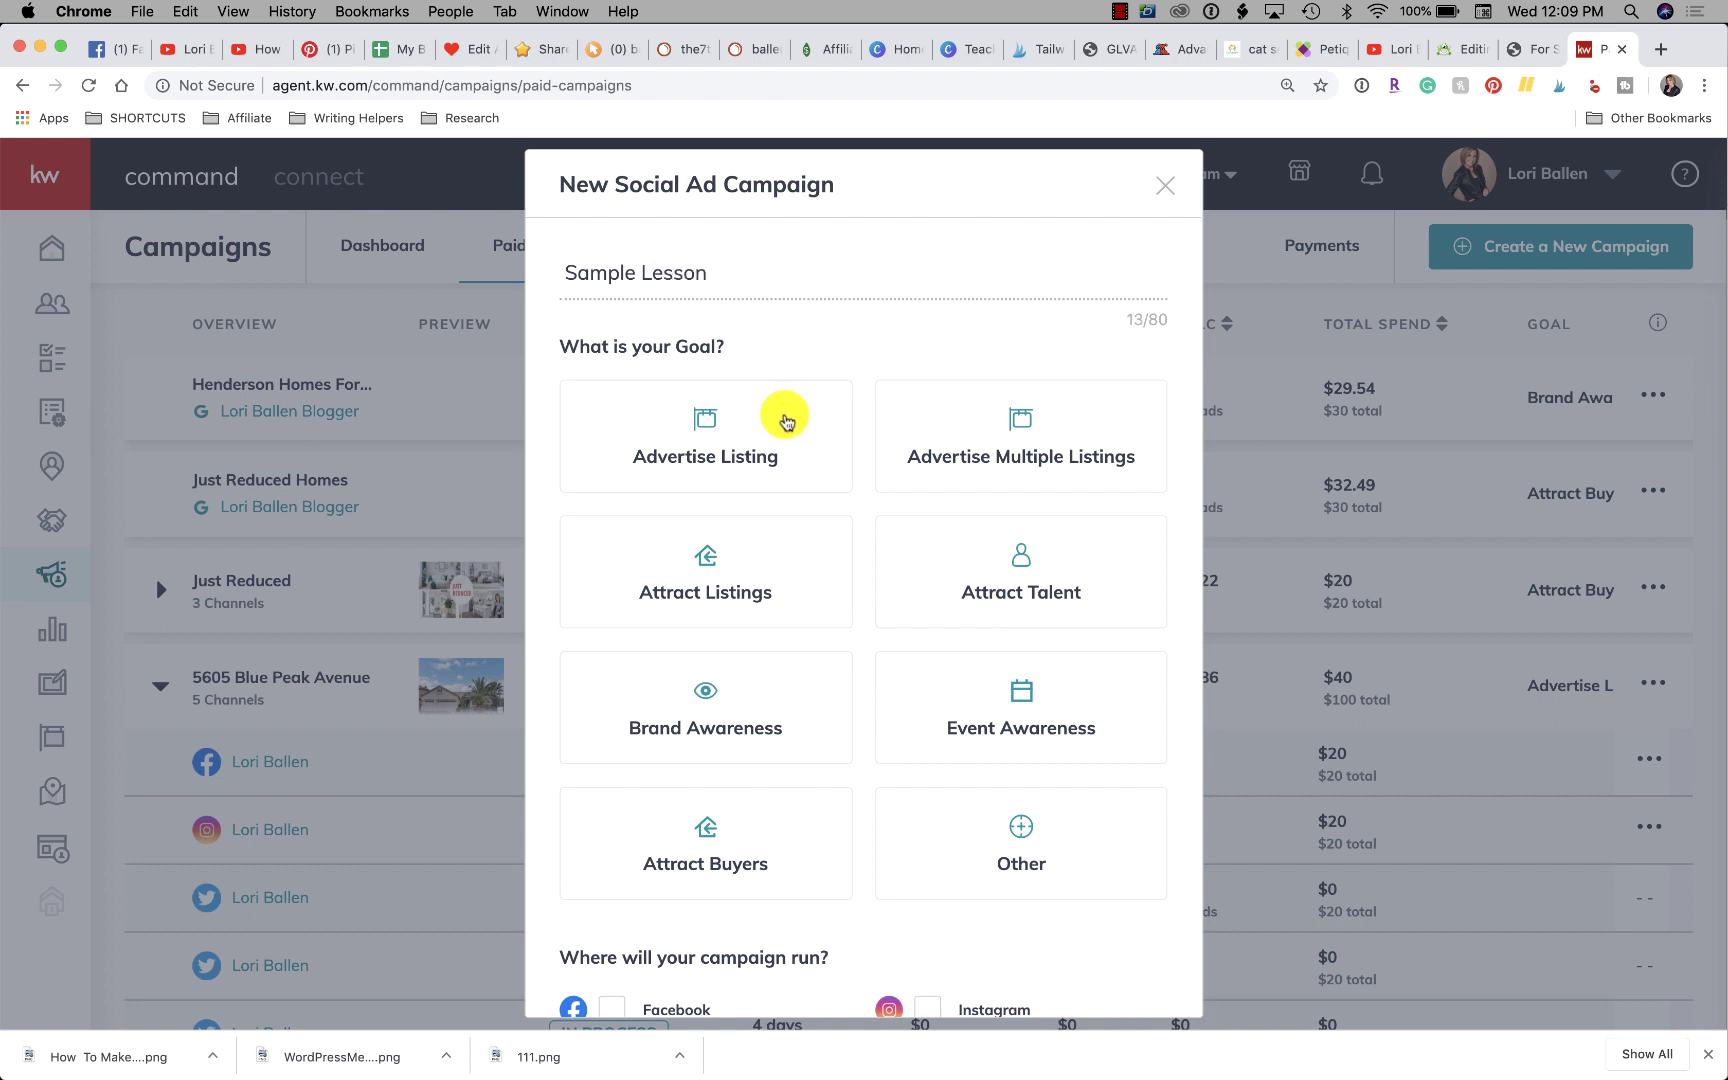
click(729, 452)
scroll(766, 679, down, 5)
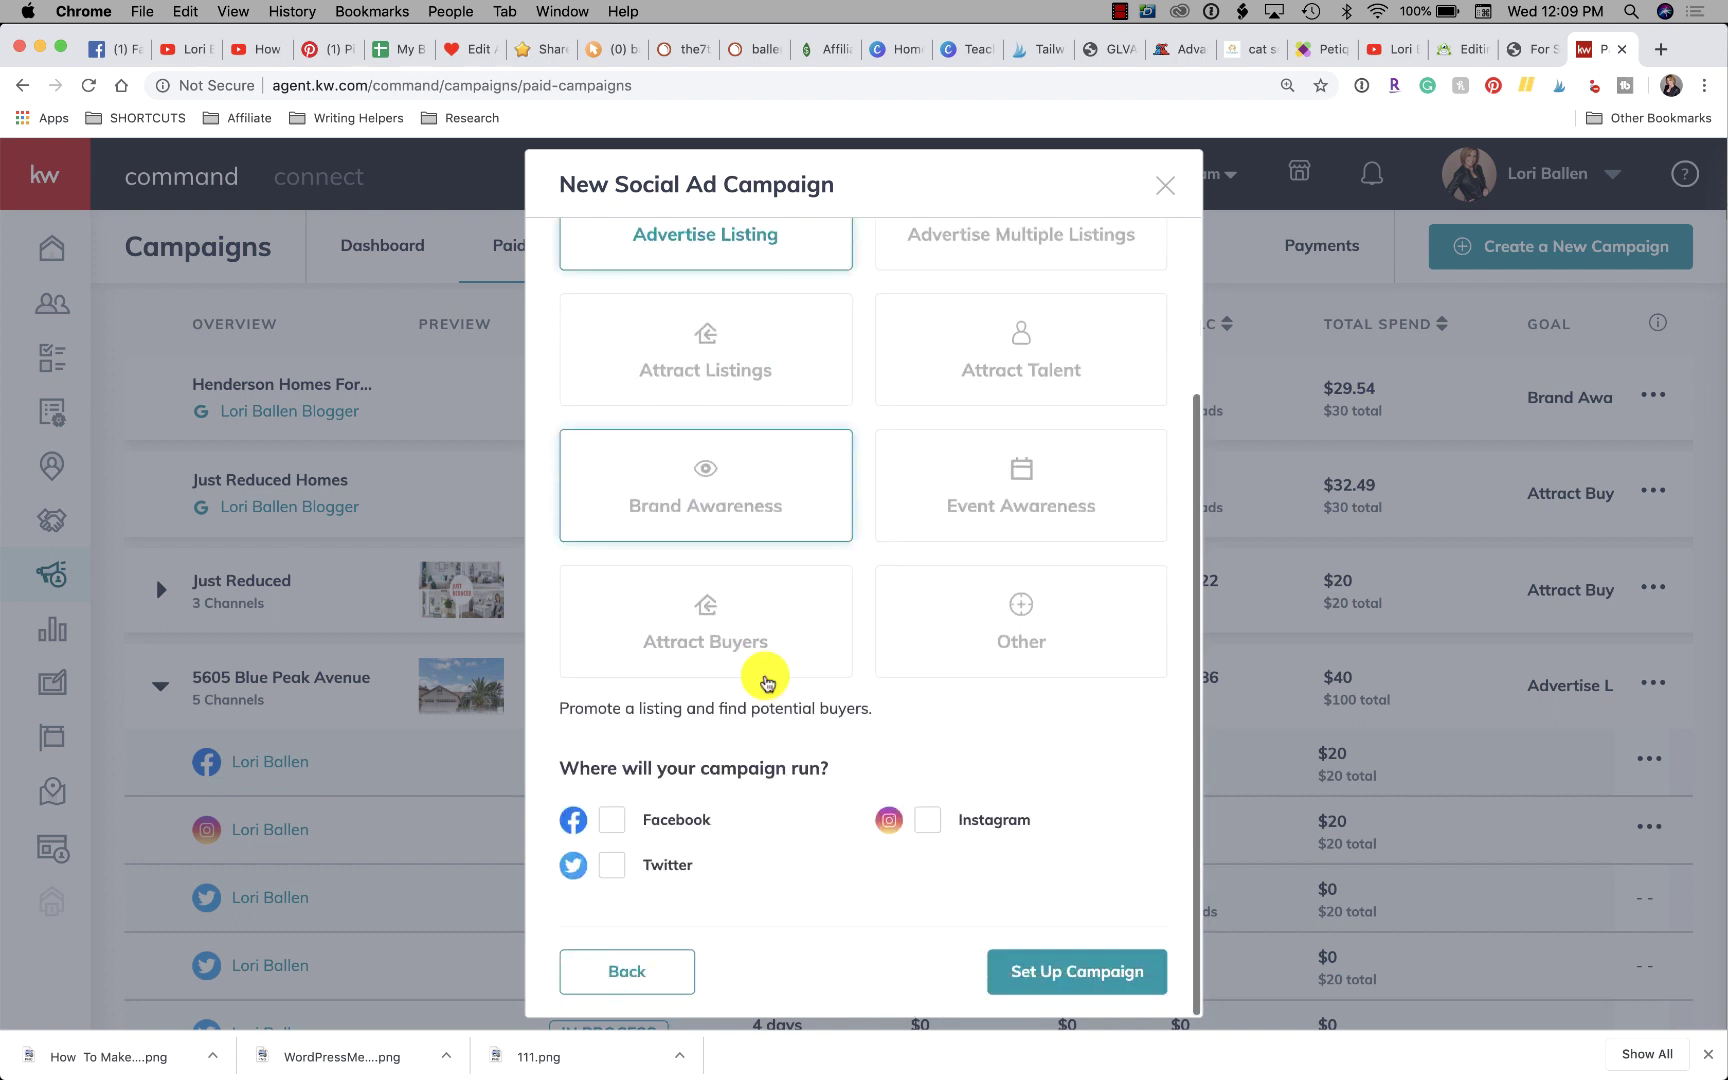
click(612, 830)
scroll(895, 840, down, 2)
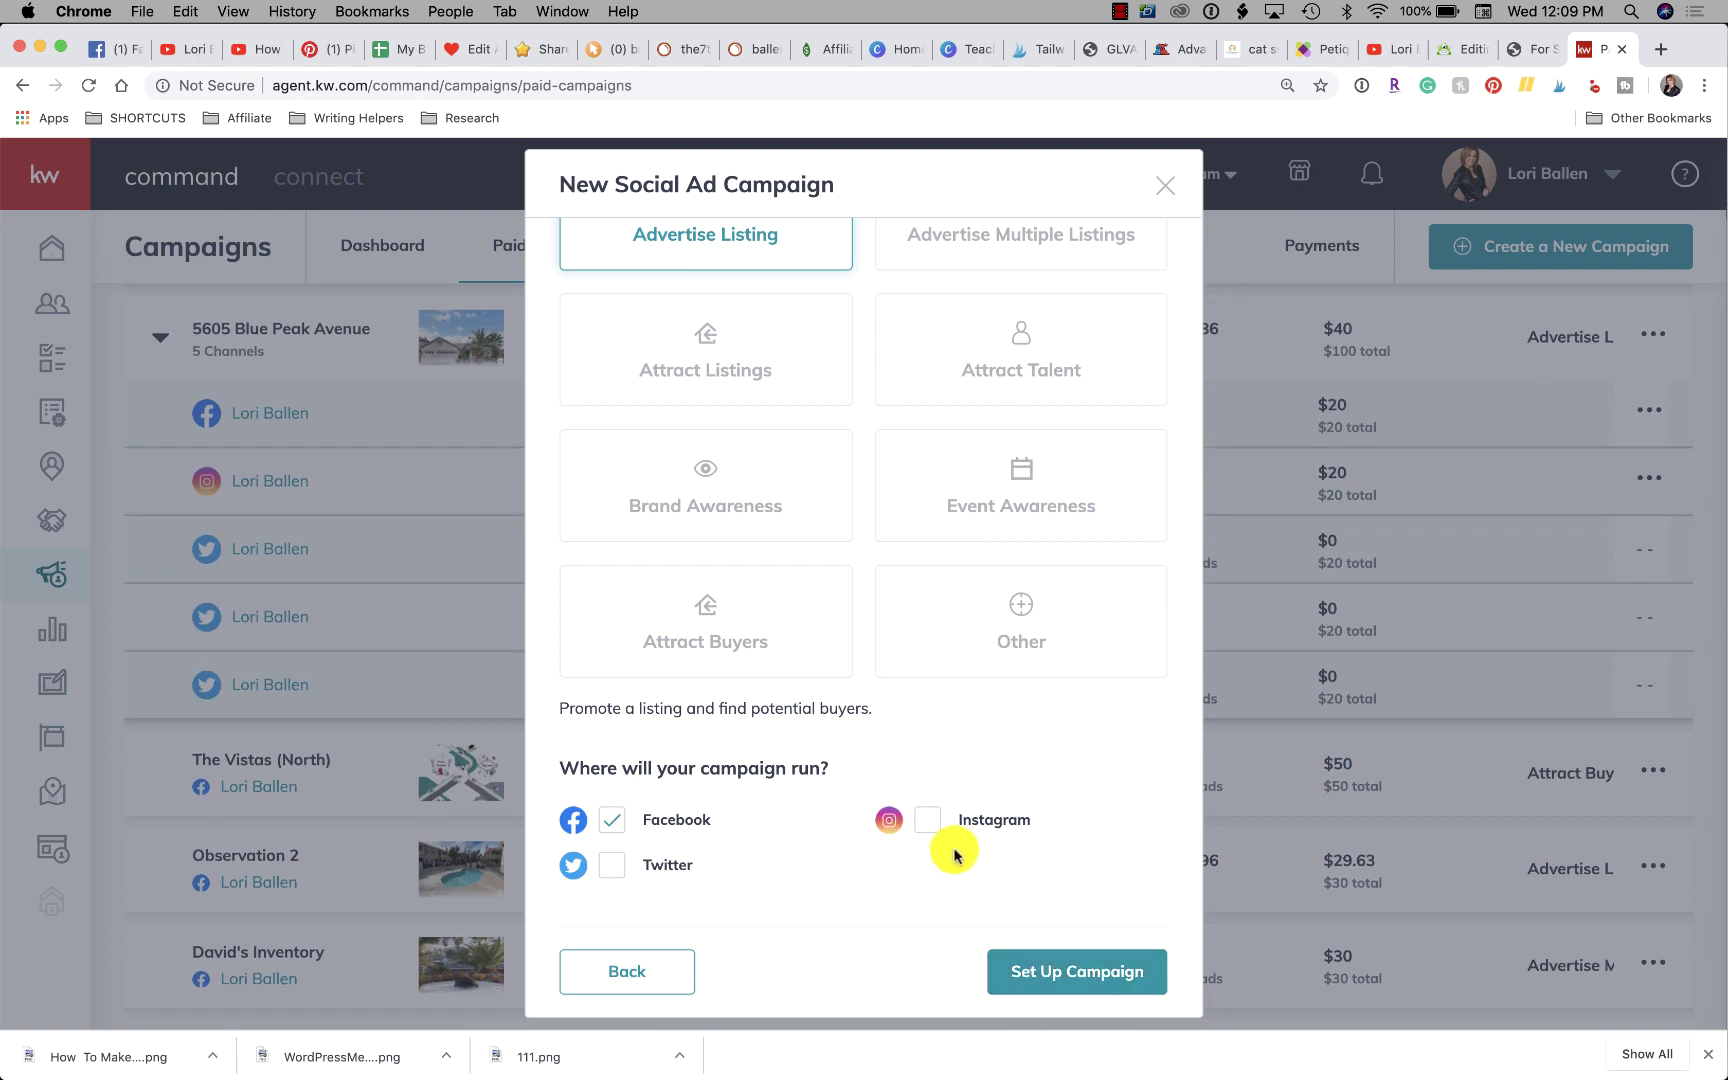
click(928, 822)
click(614, 866)
click(1022, 968)
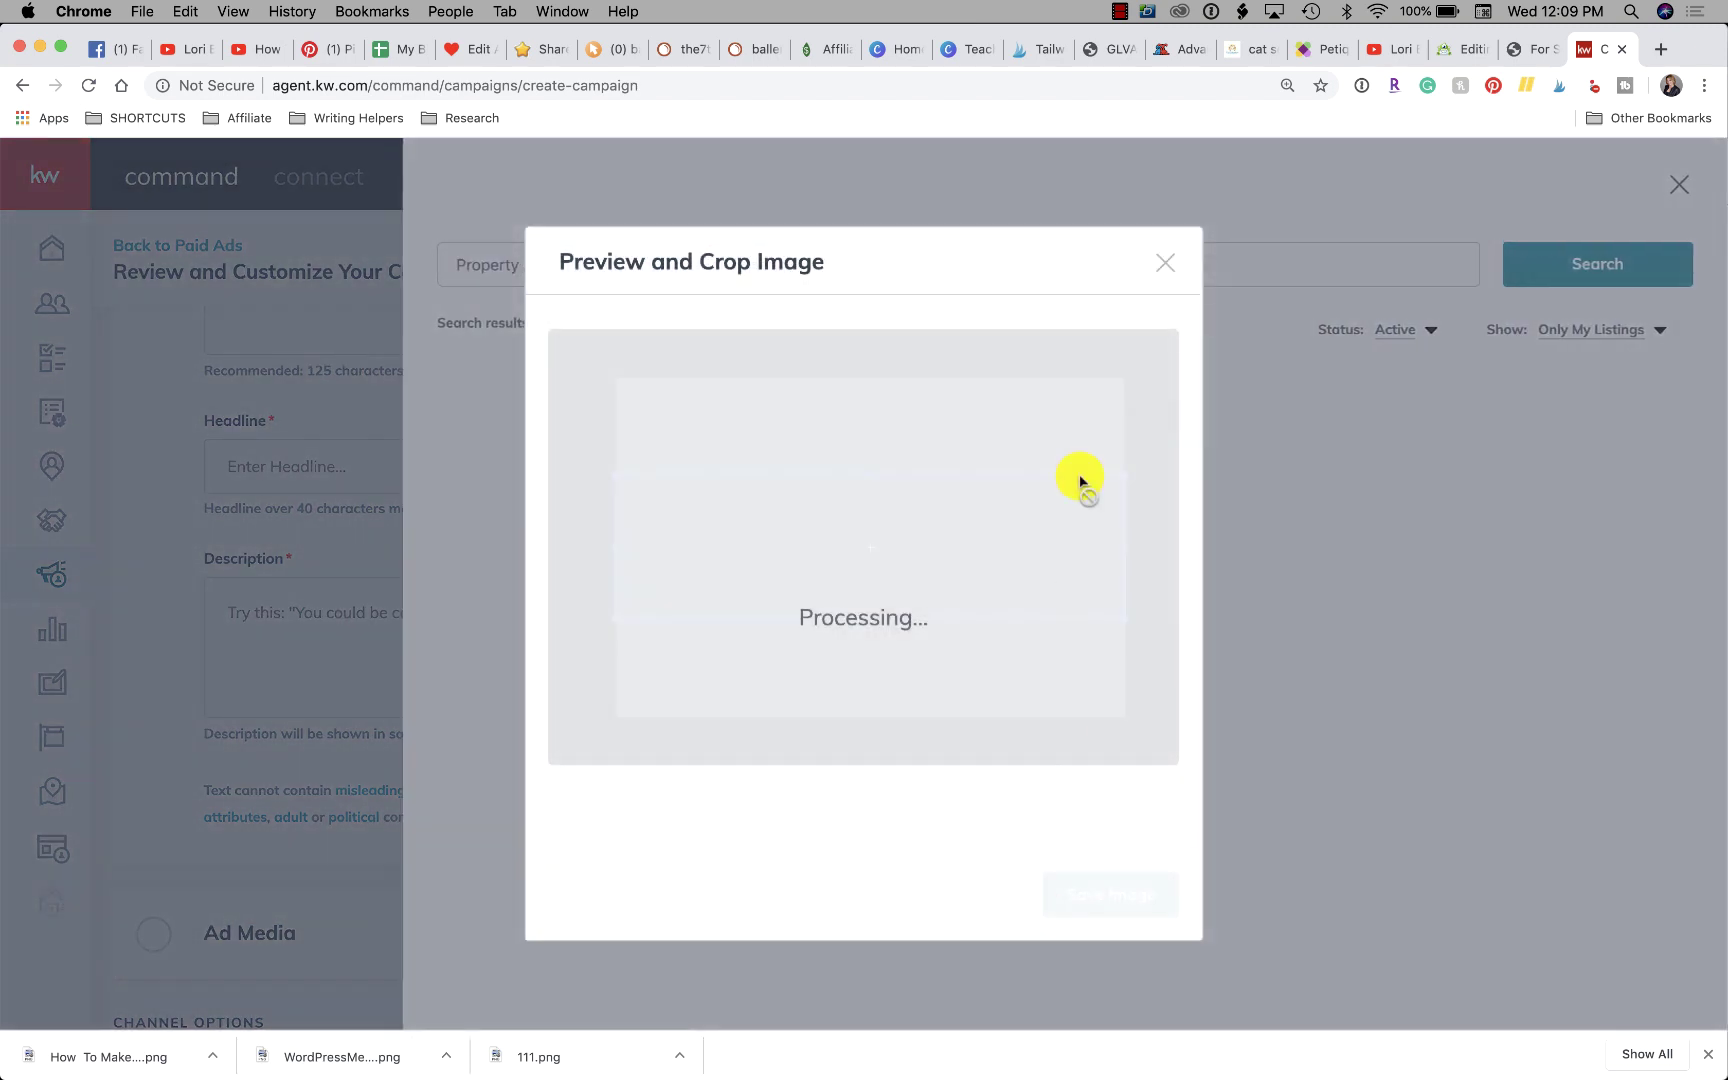
click(1165, 262)
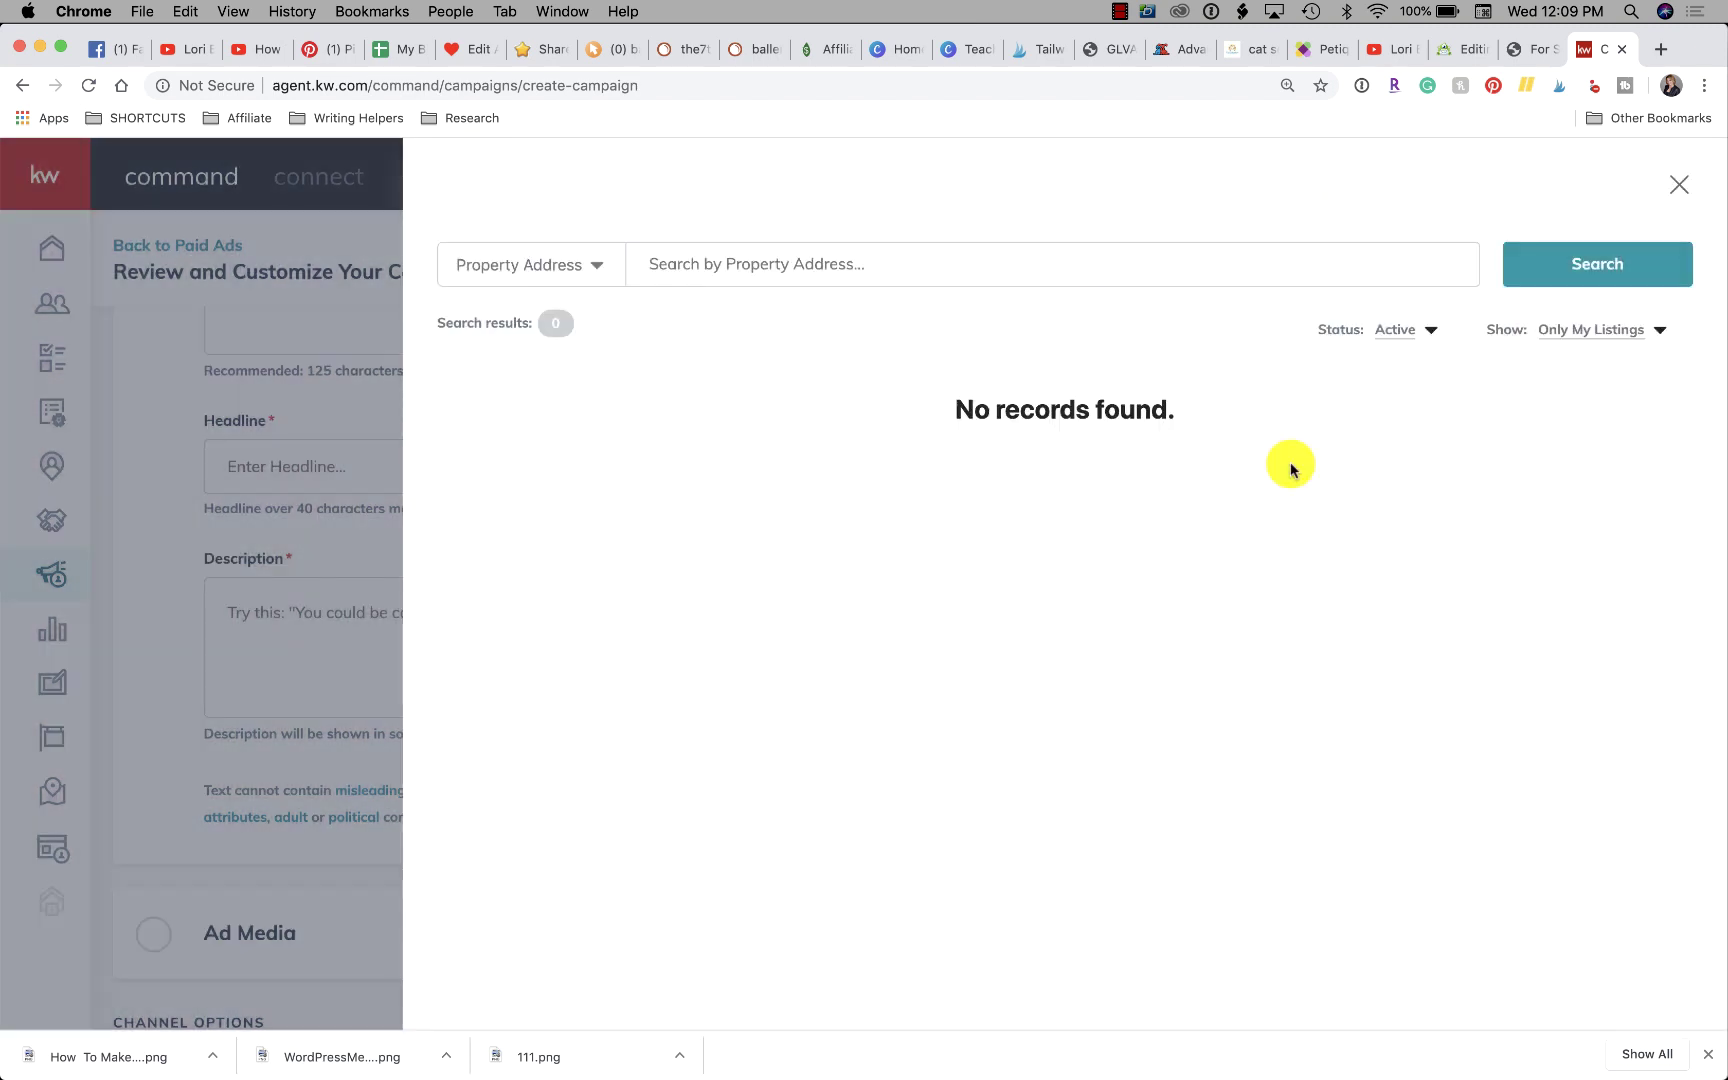
click(880, 267)
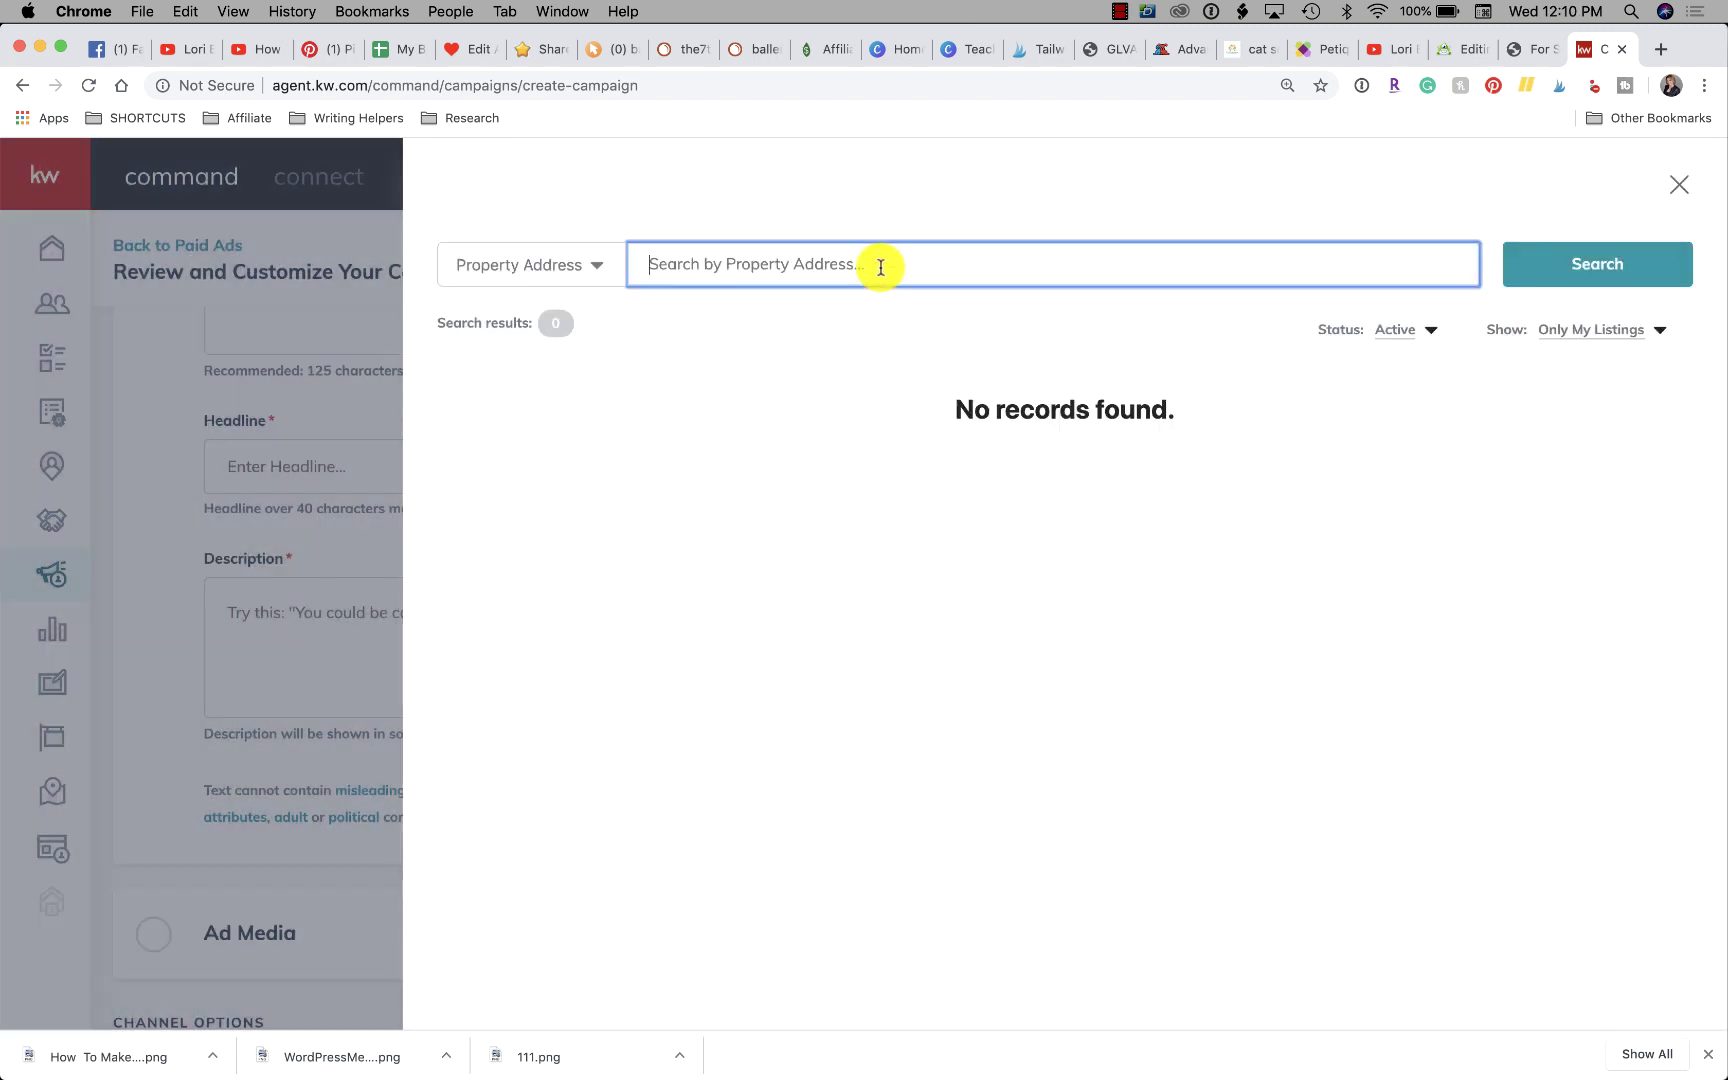
text(1)
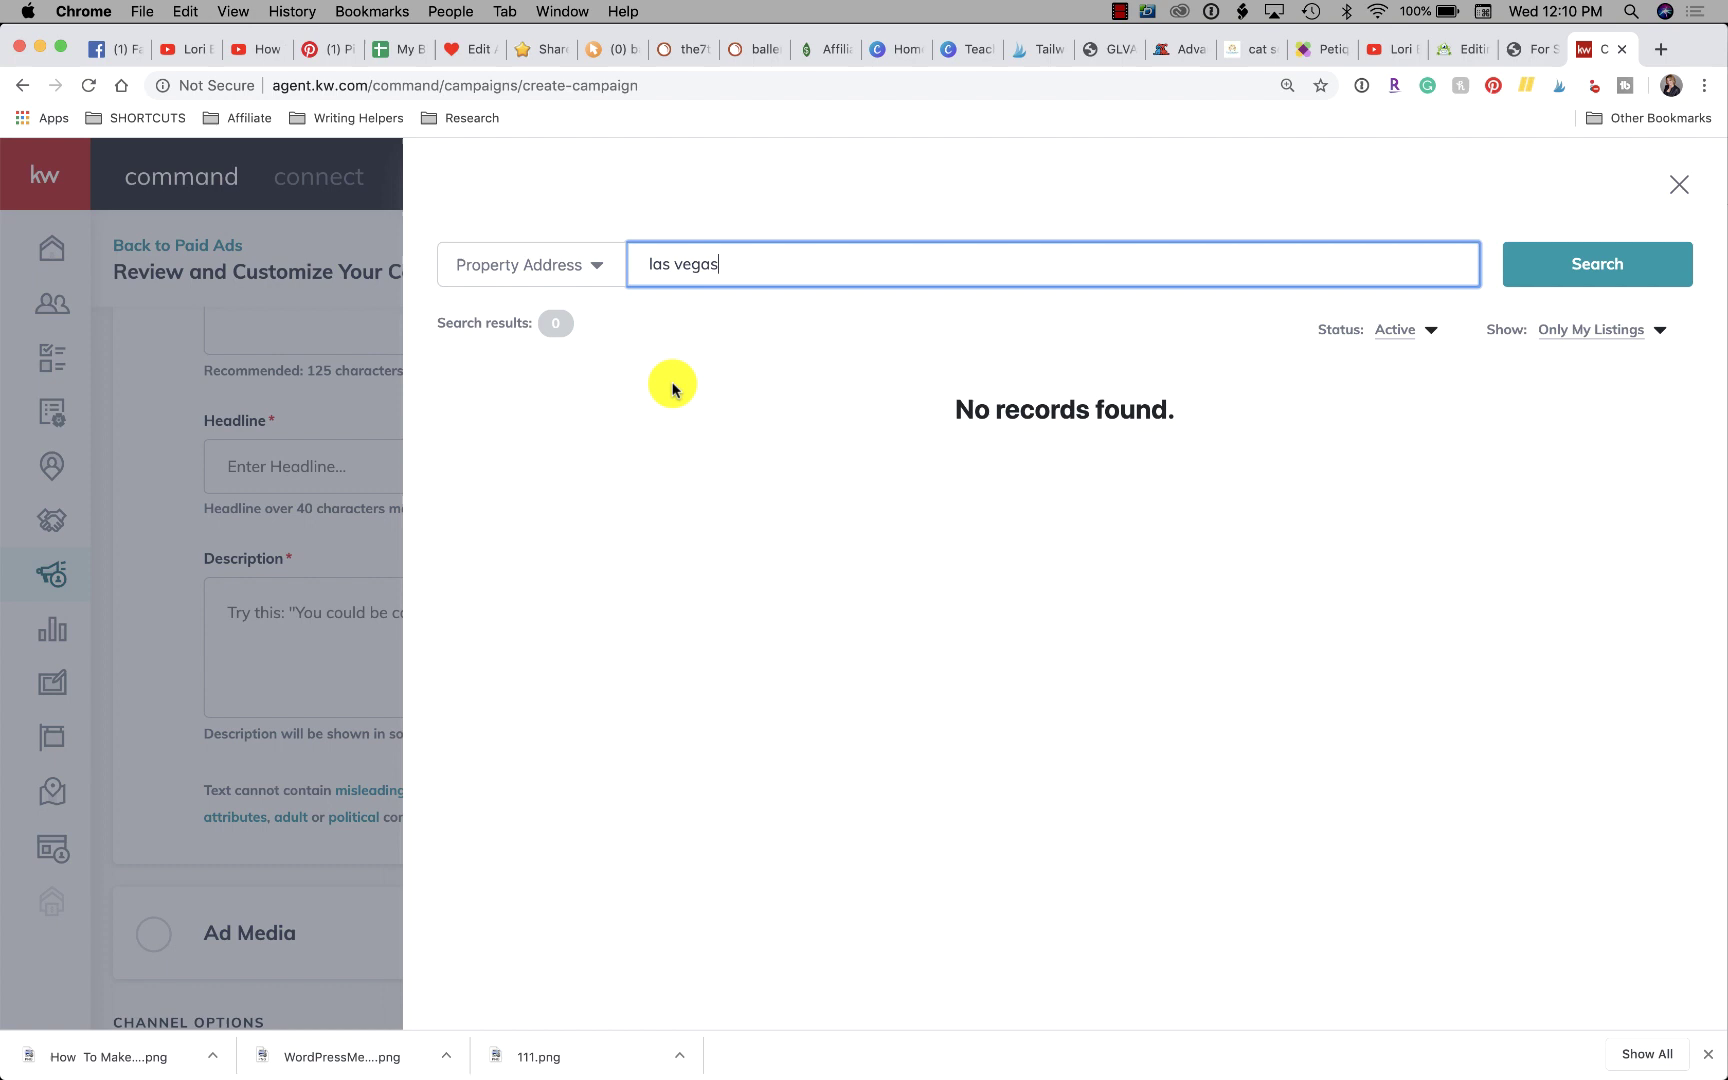
click(1566, 332)
click(1558, 378)
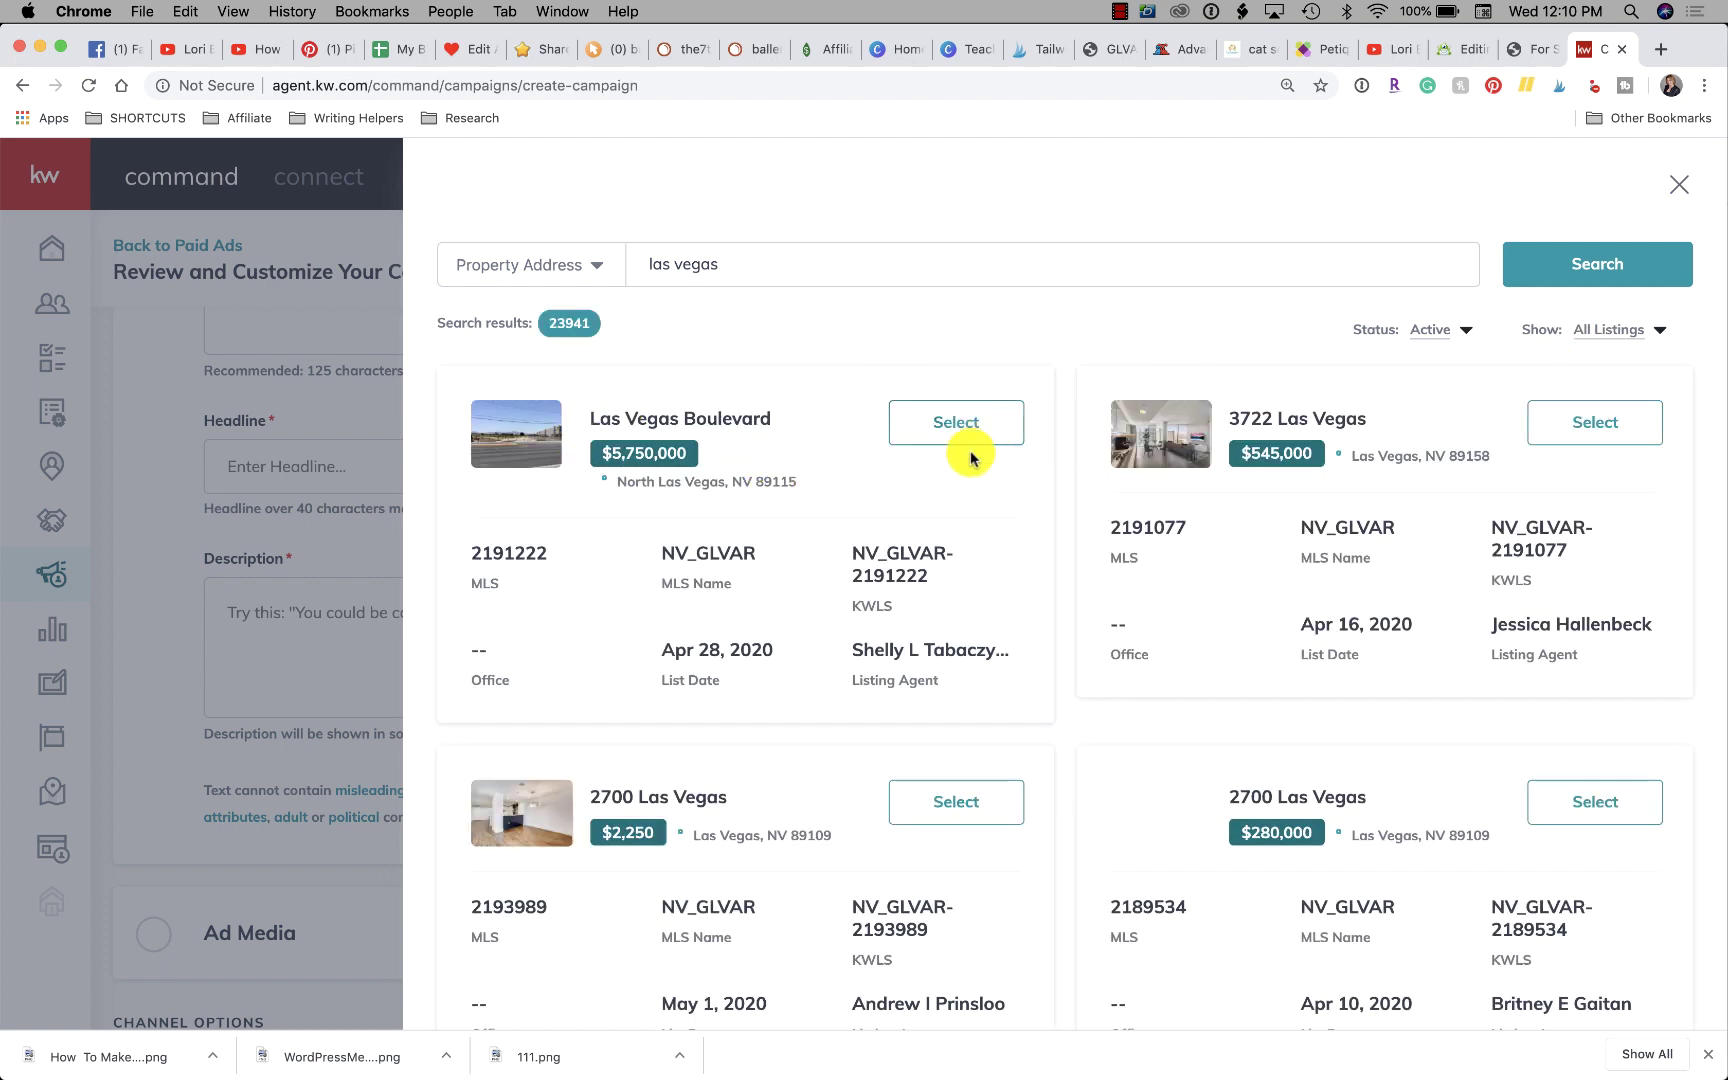
click(1605, 423)
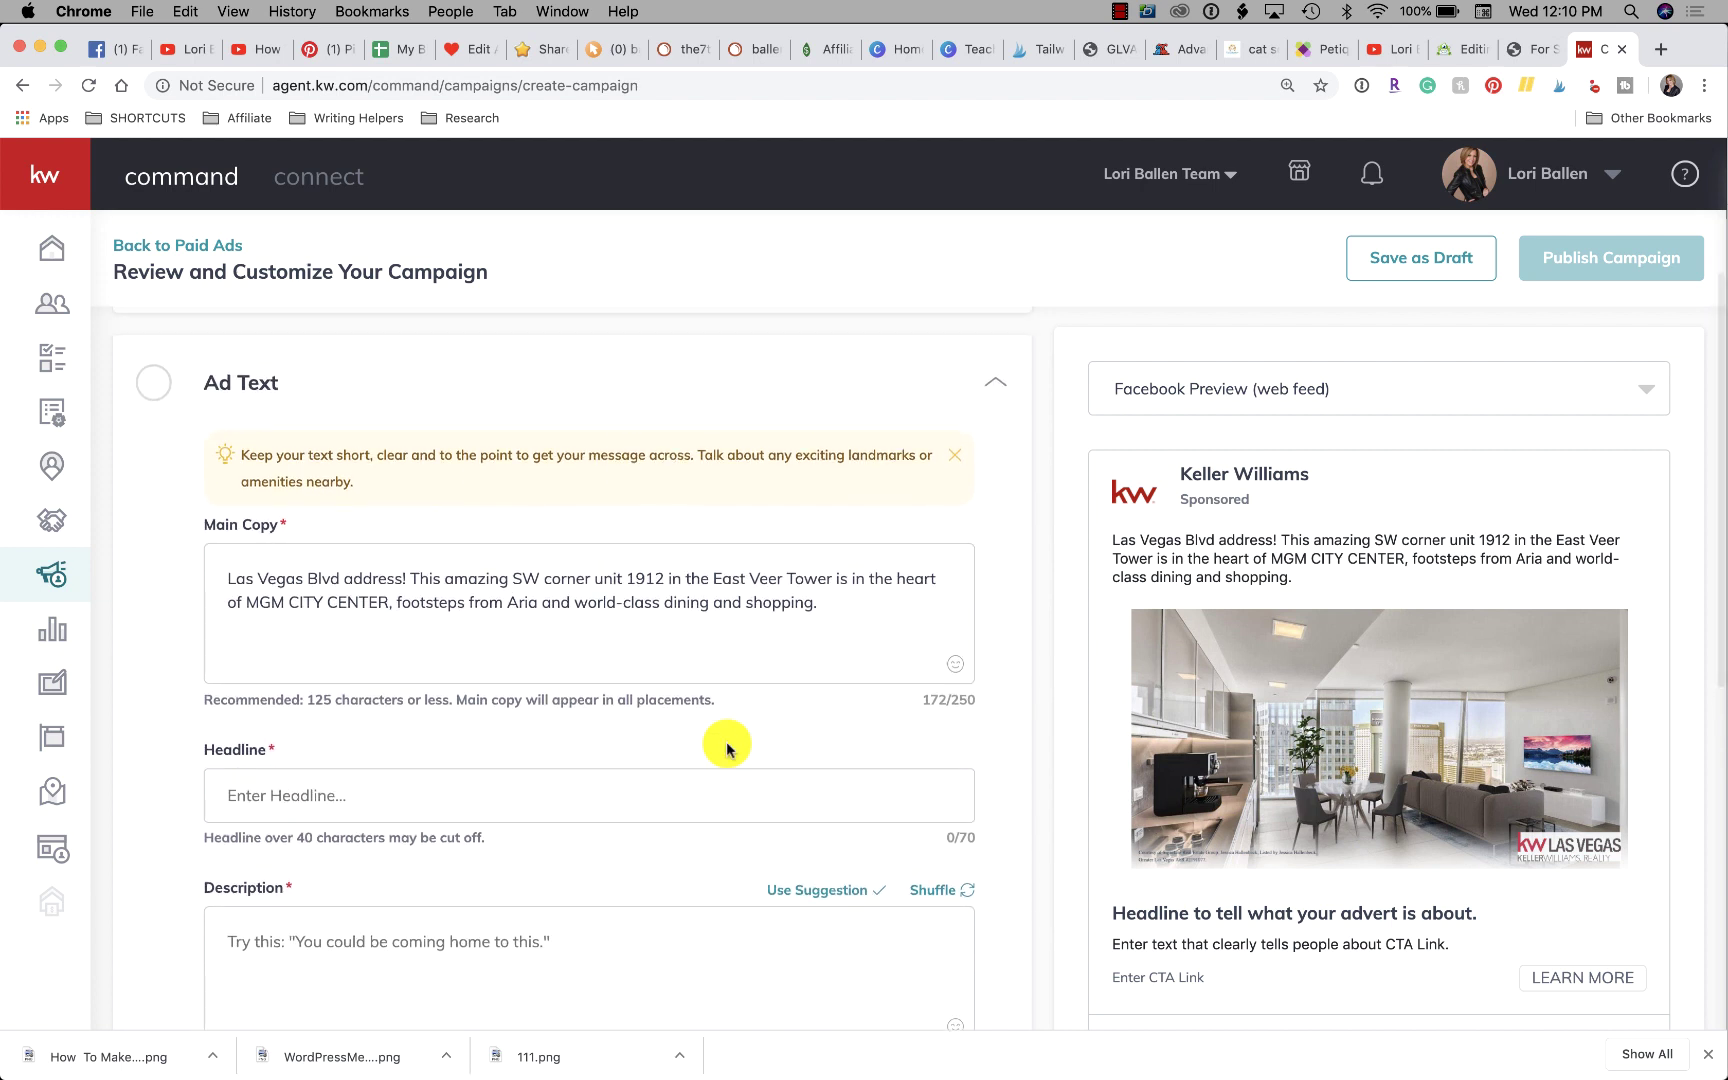
click(656, 567)
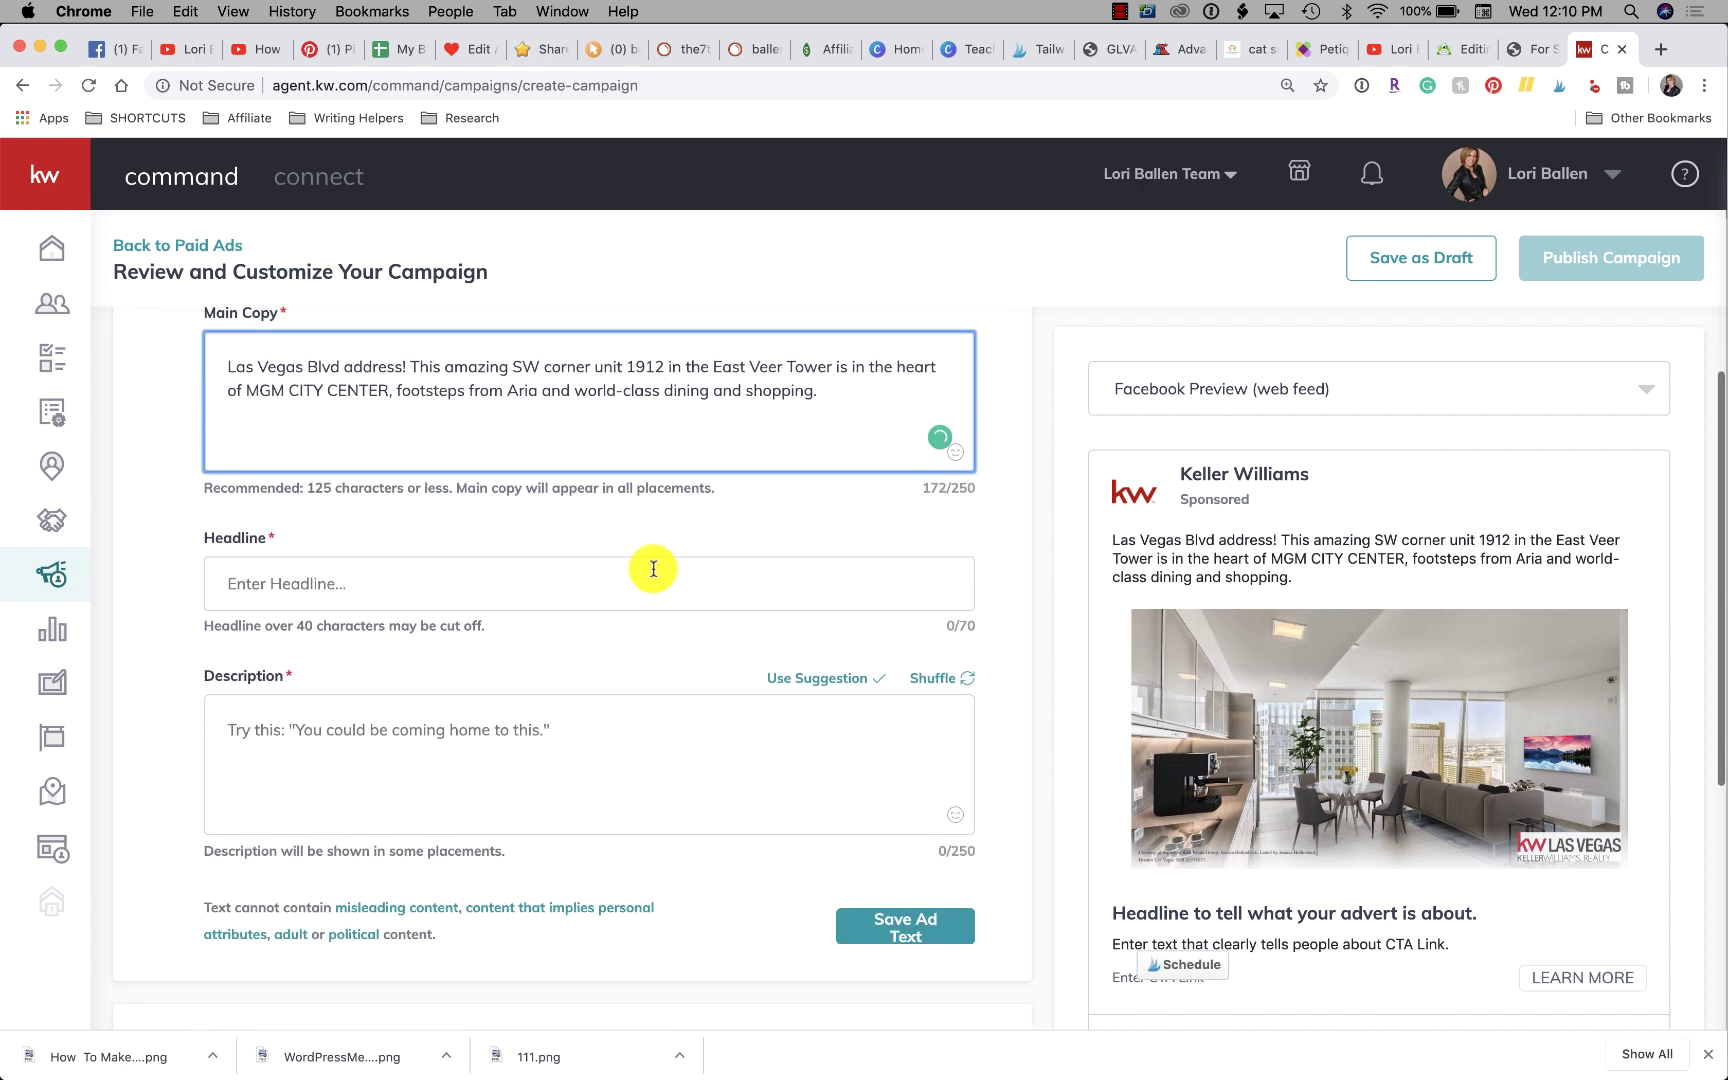
scroll(552, 575, down, 4)
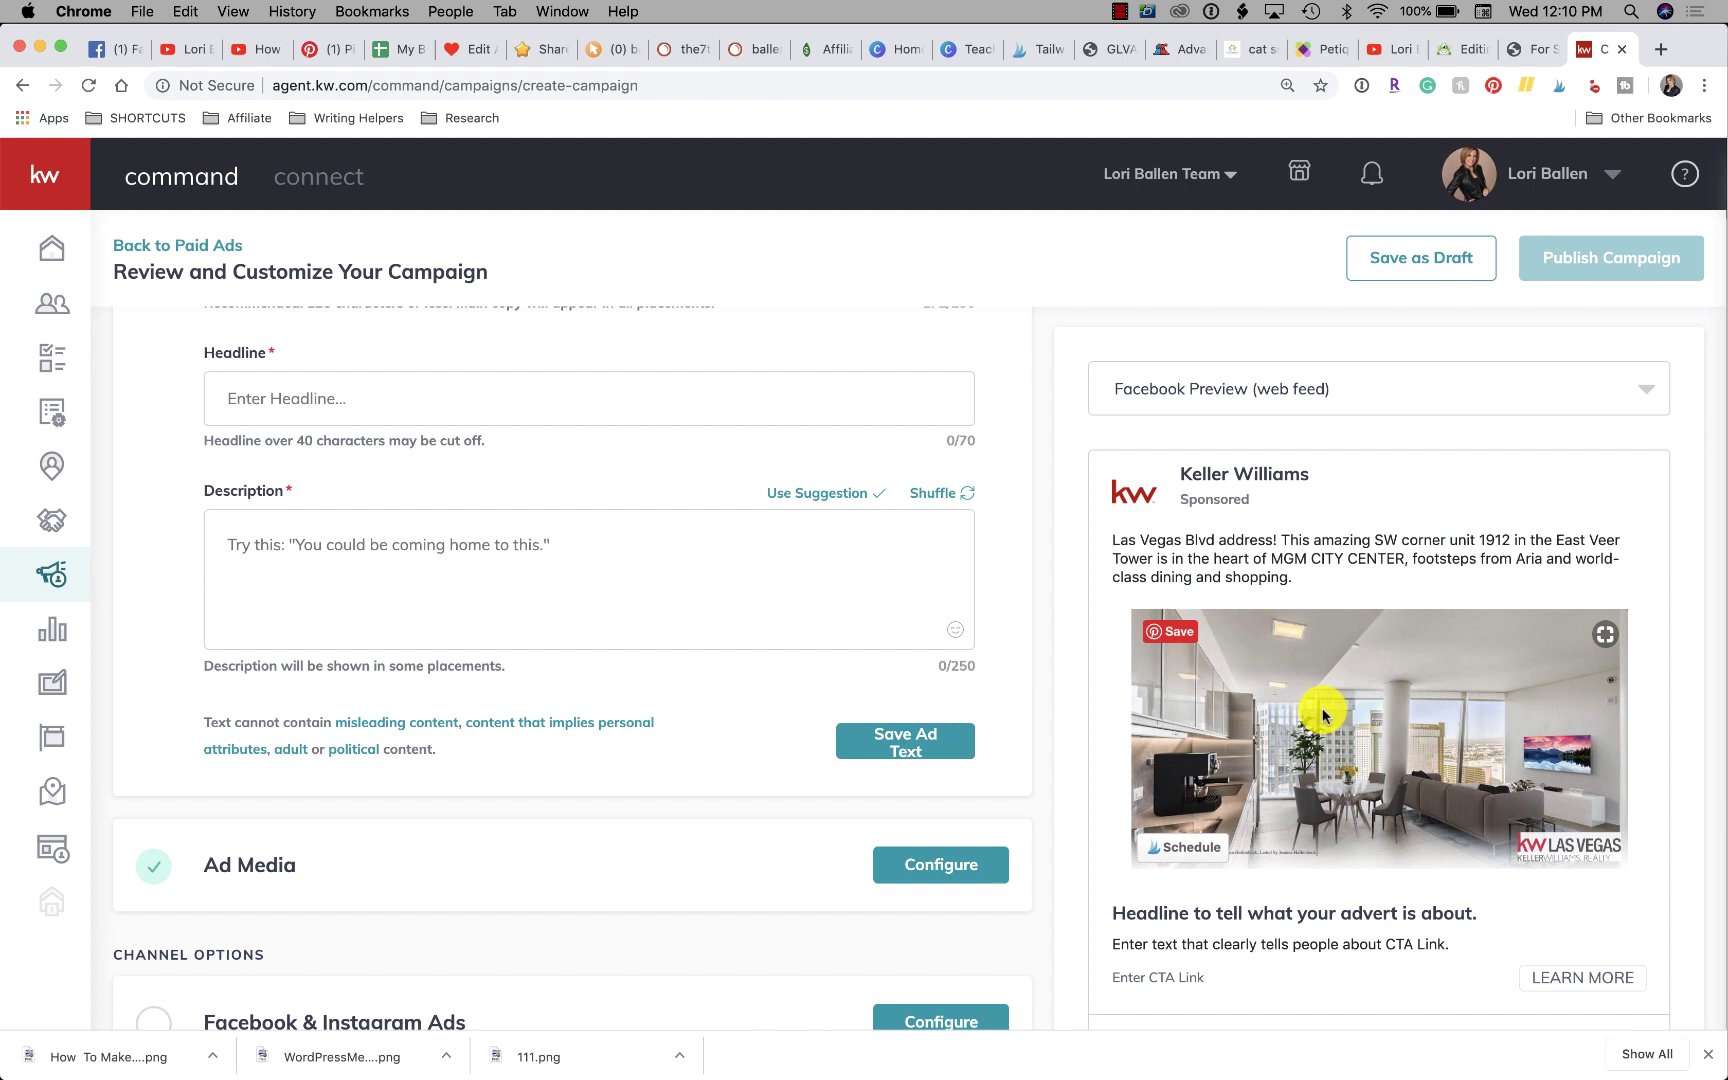
scroll(906, 663, down, 7)
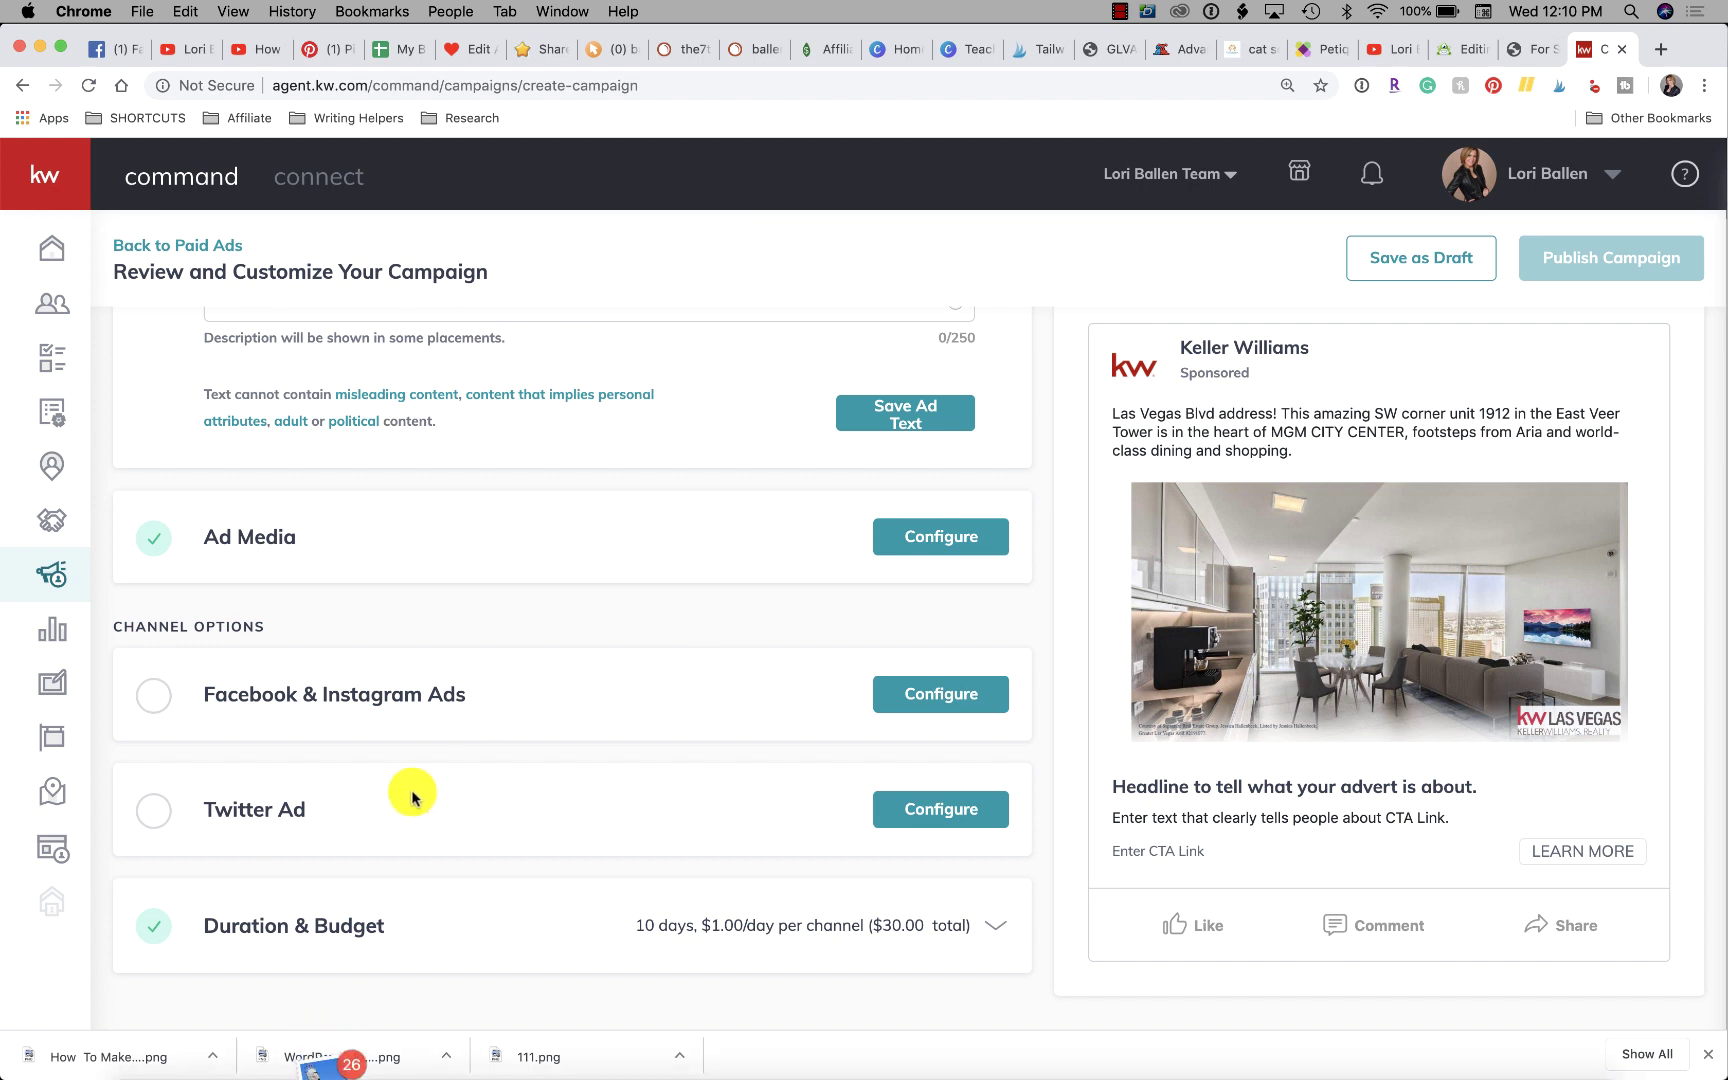
mouse_move(323, 1072)
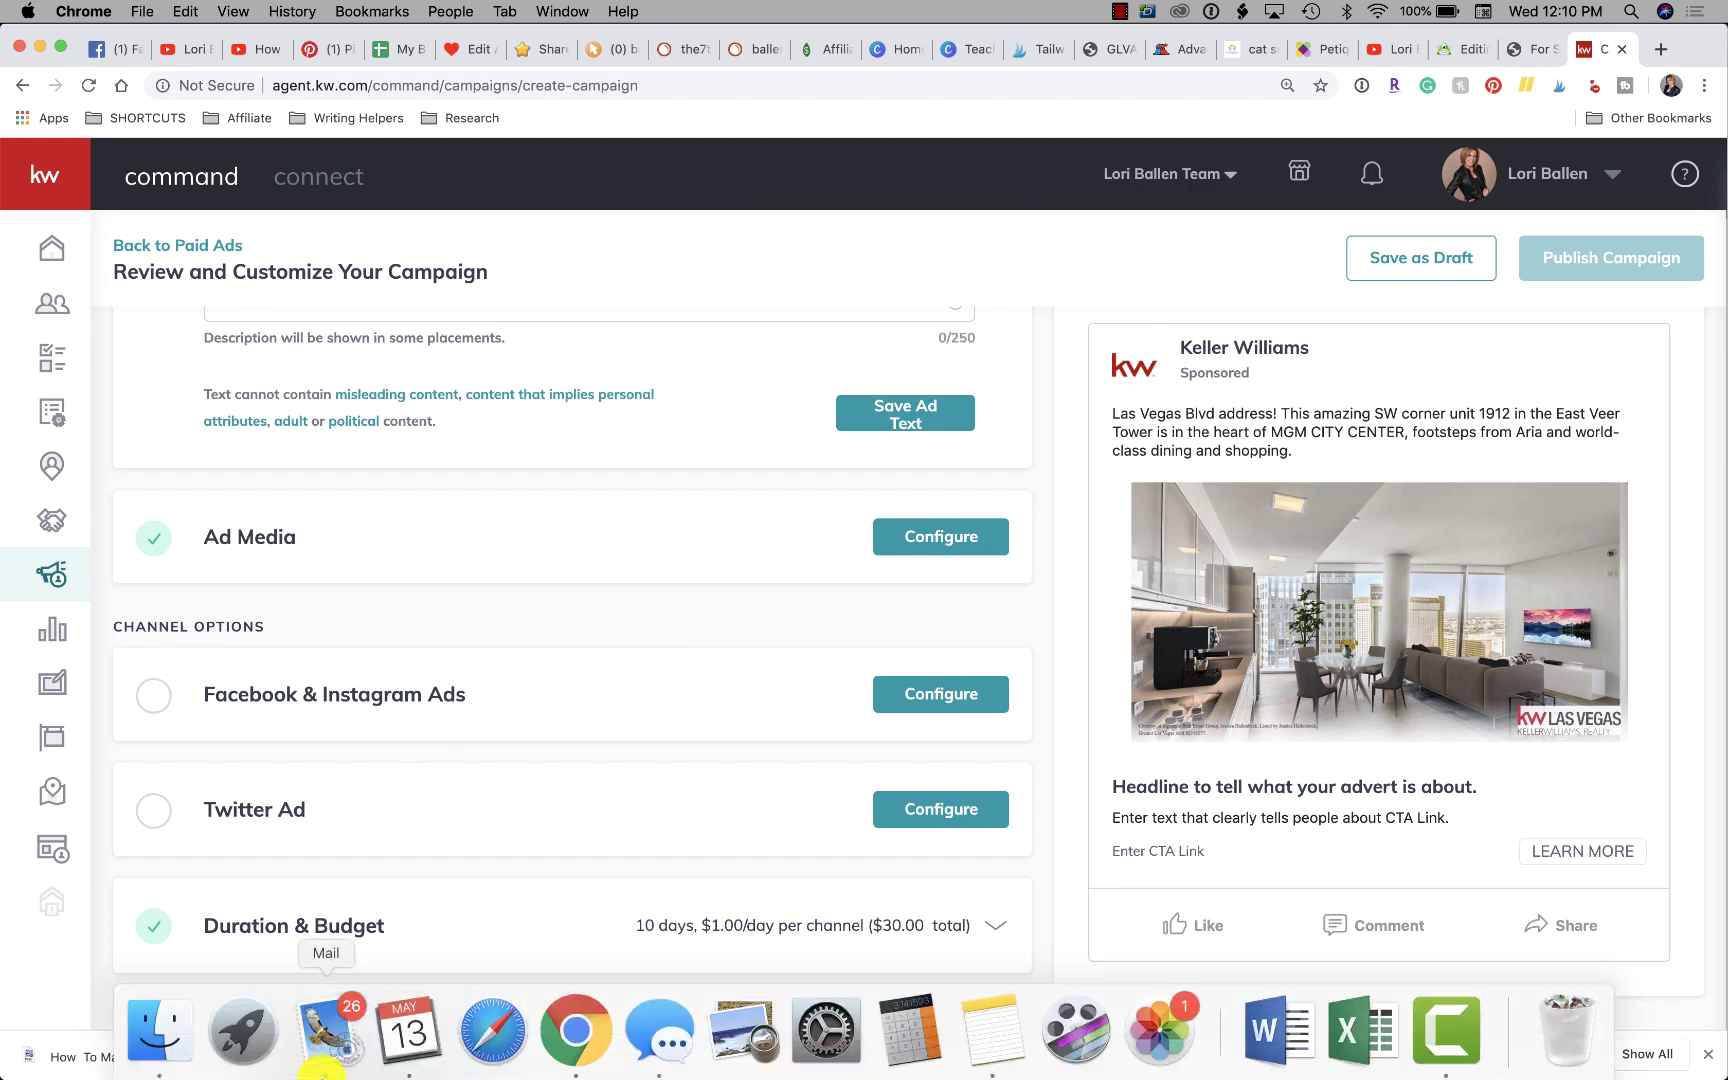
right_click(326, 1038)
click(415, 970)
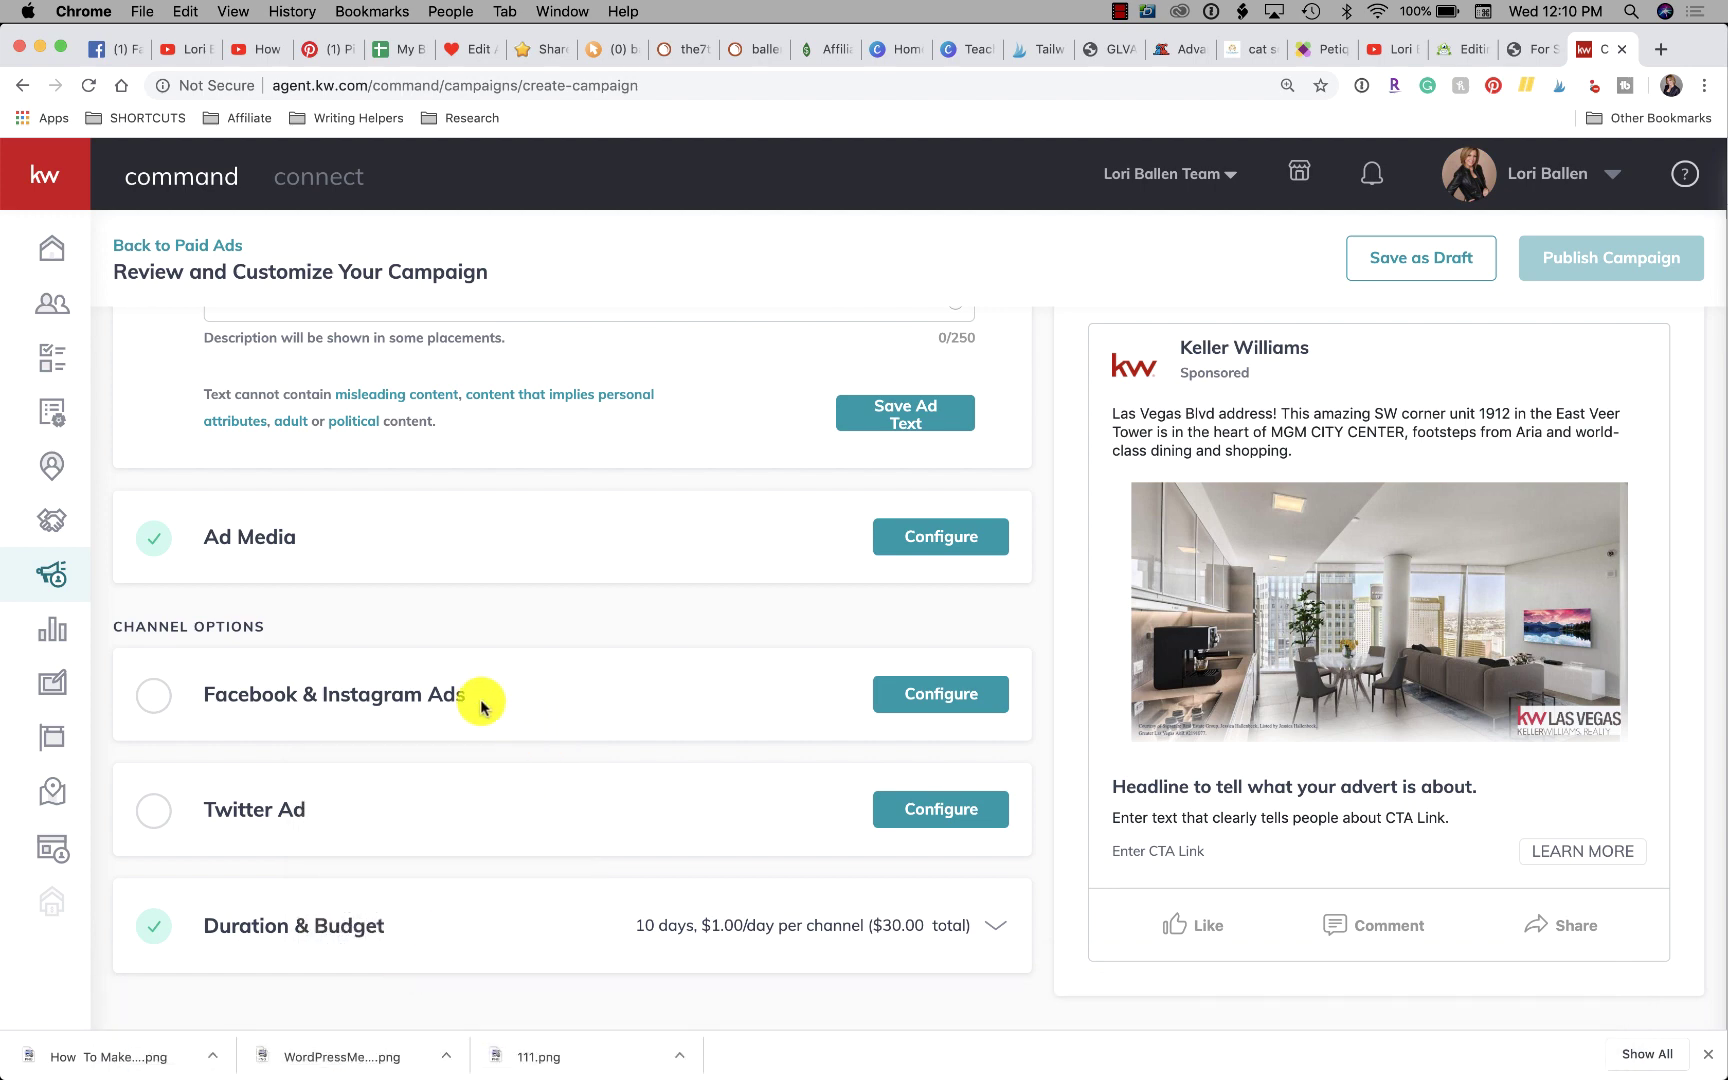
click(344, 695)
scroll(344, 698, down, 1)
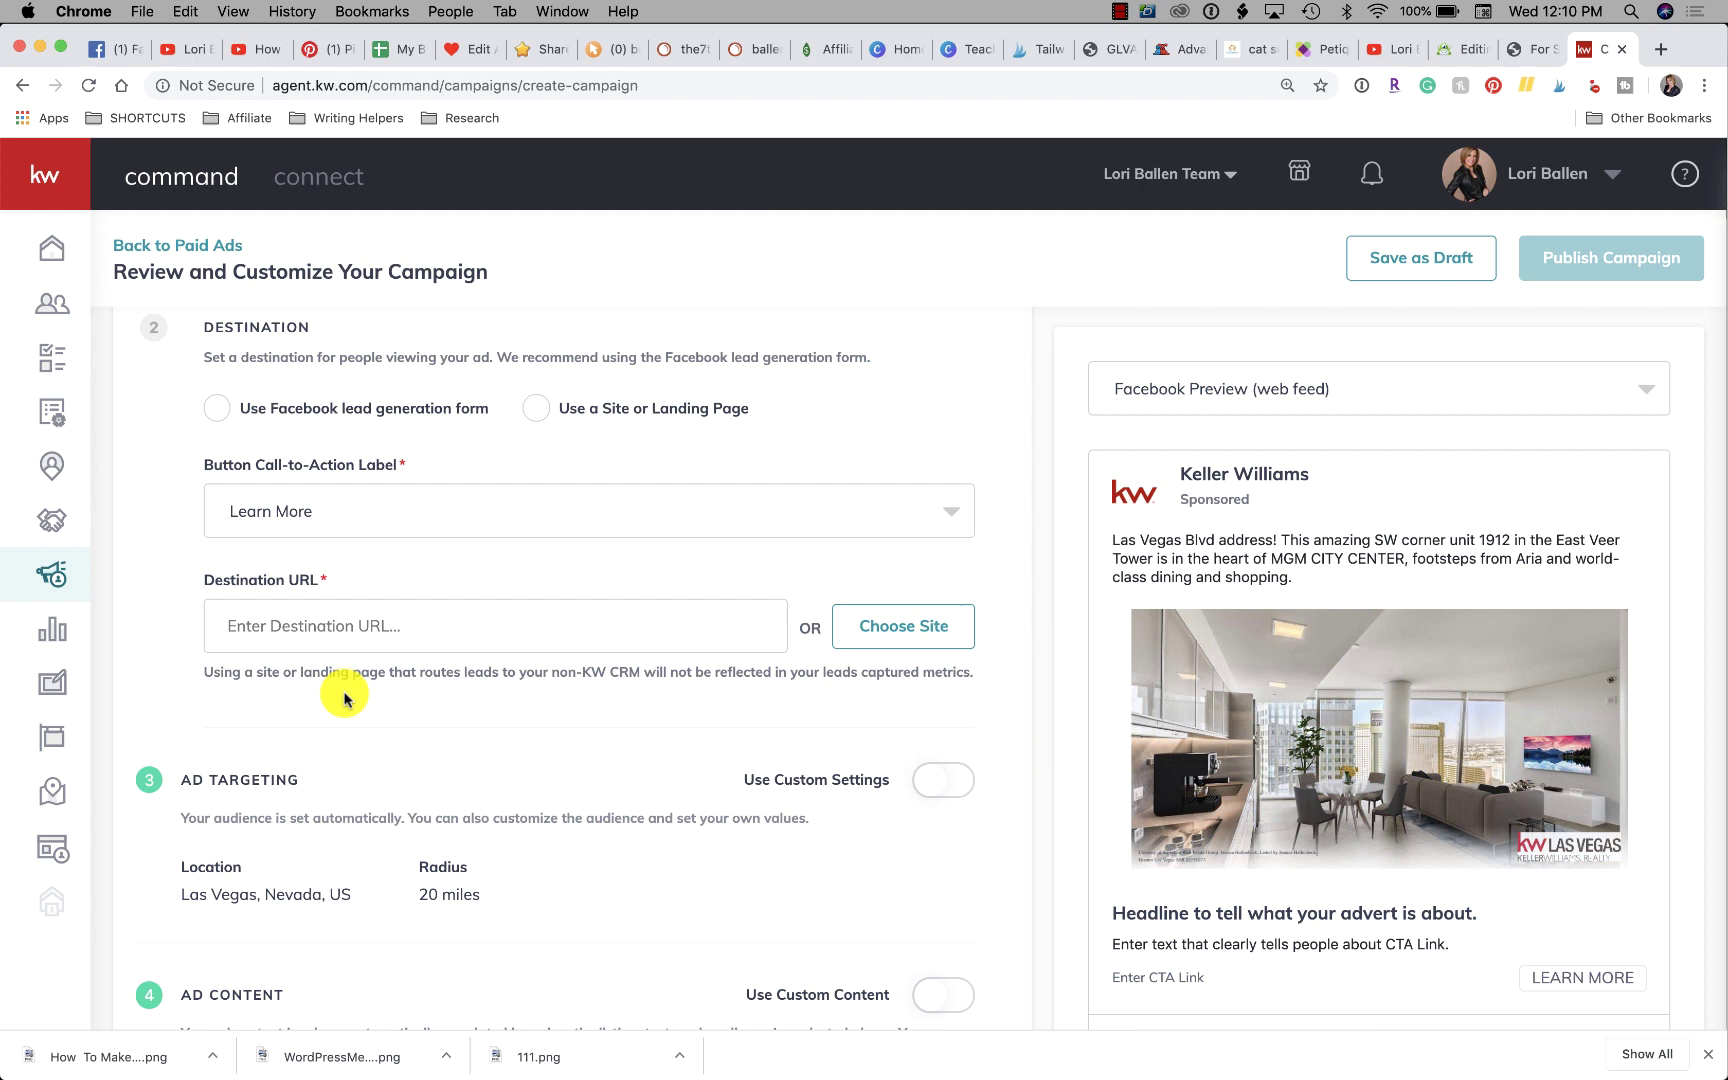
scroll(344, 698, up, 2)
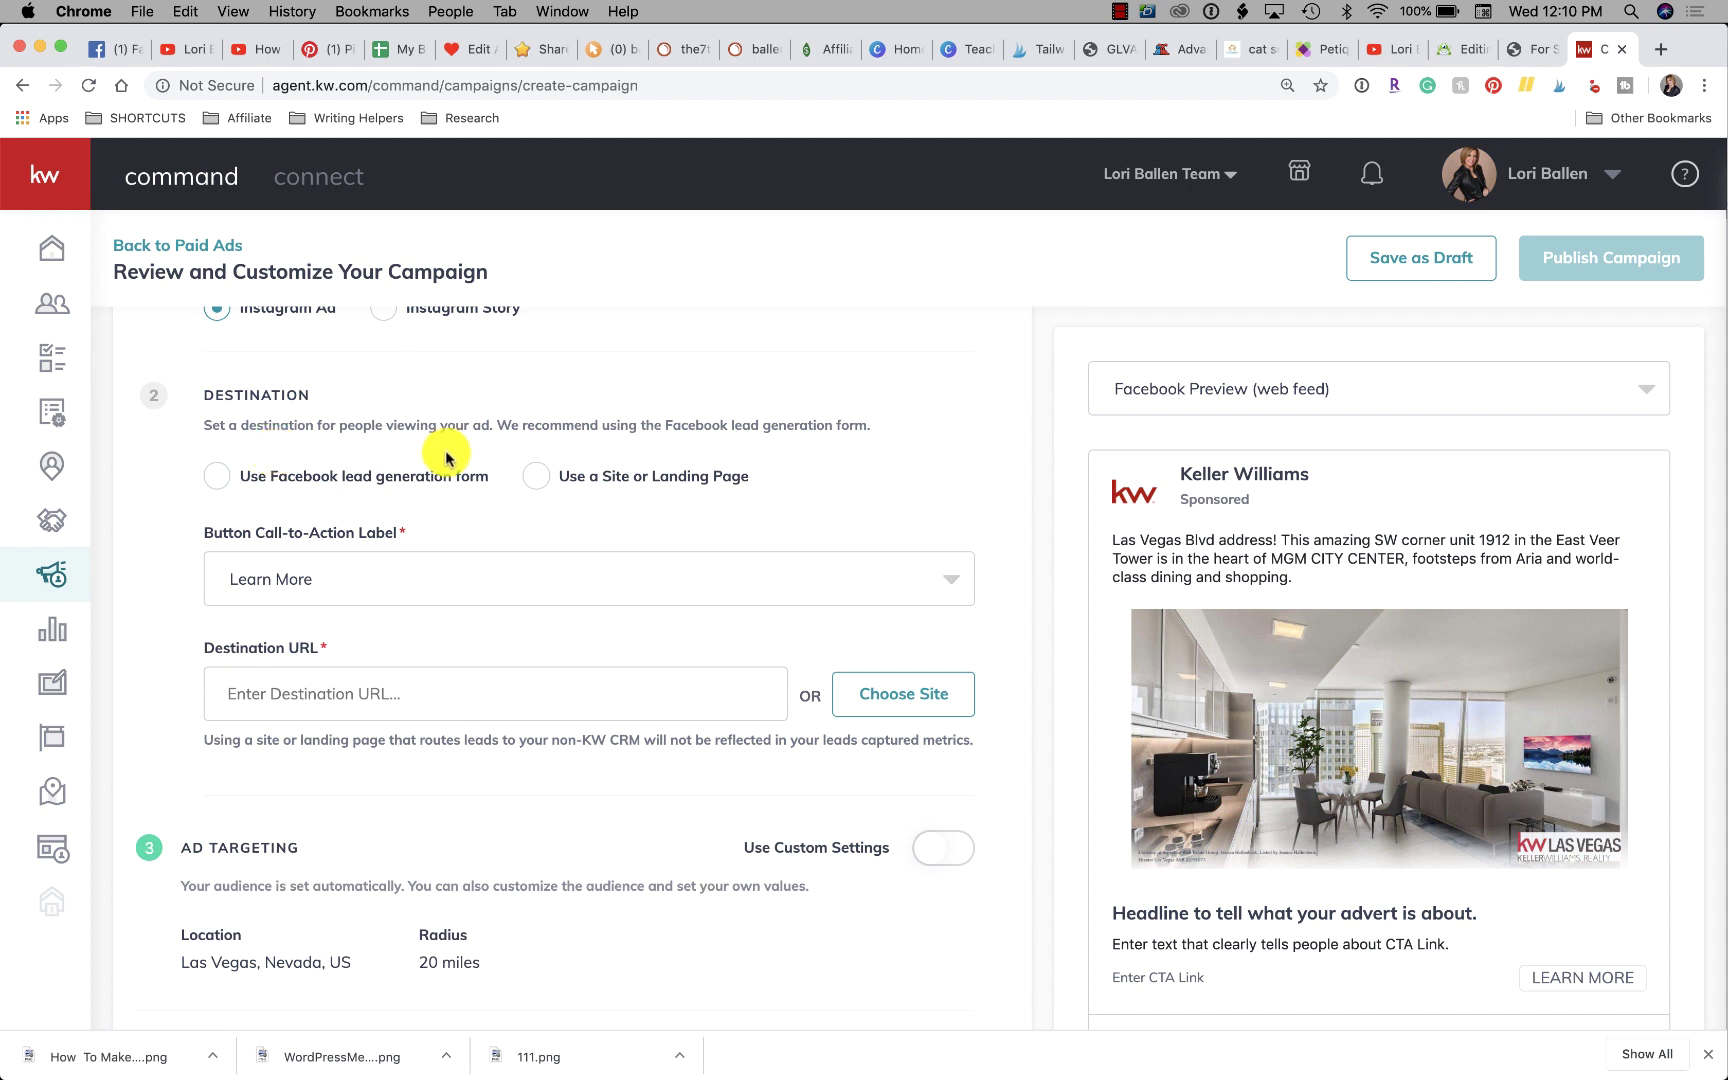
drag(205, 398, 313, 402)
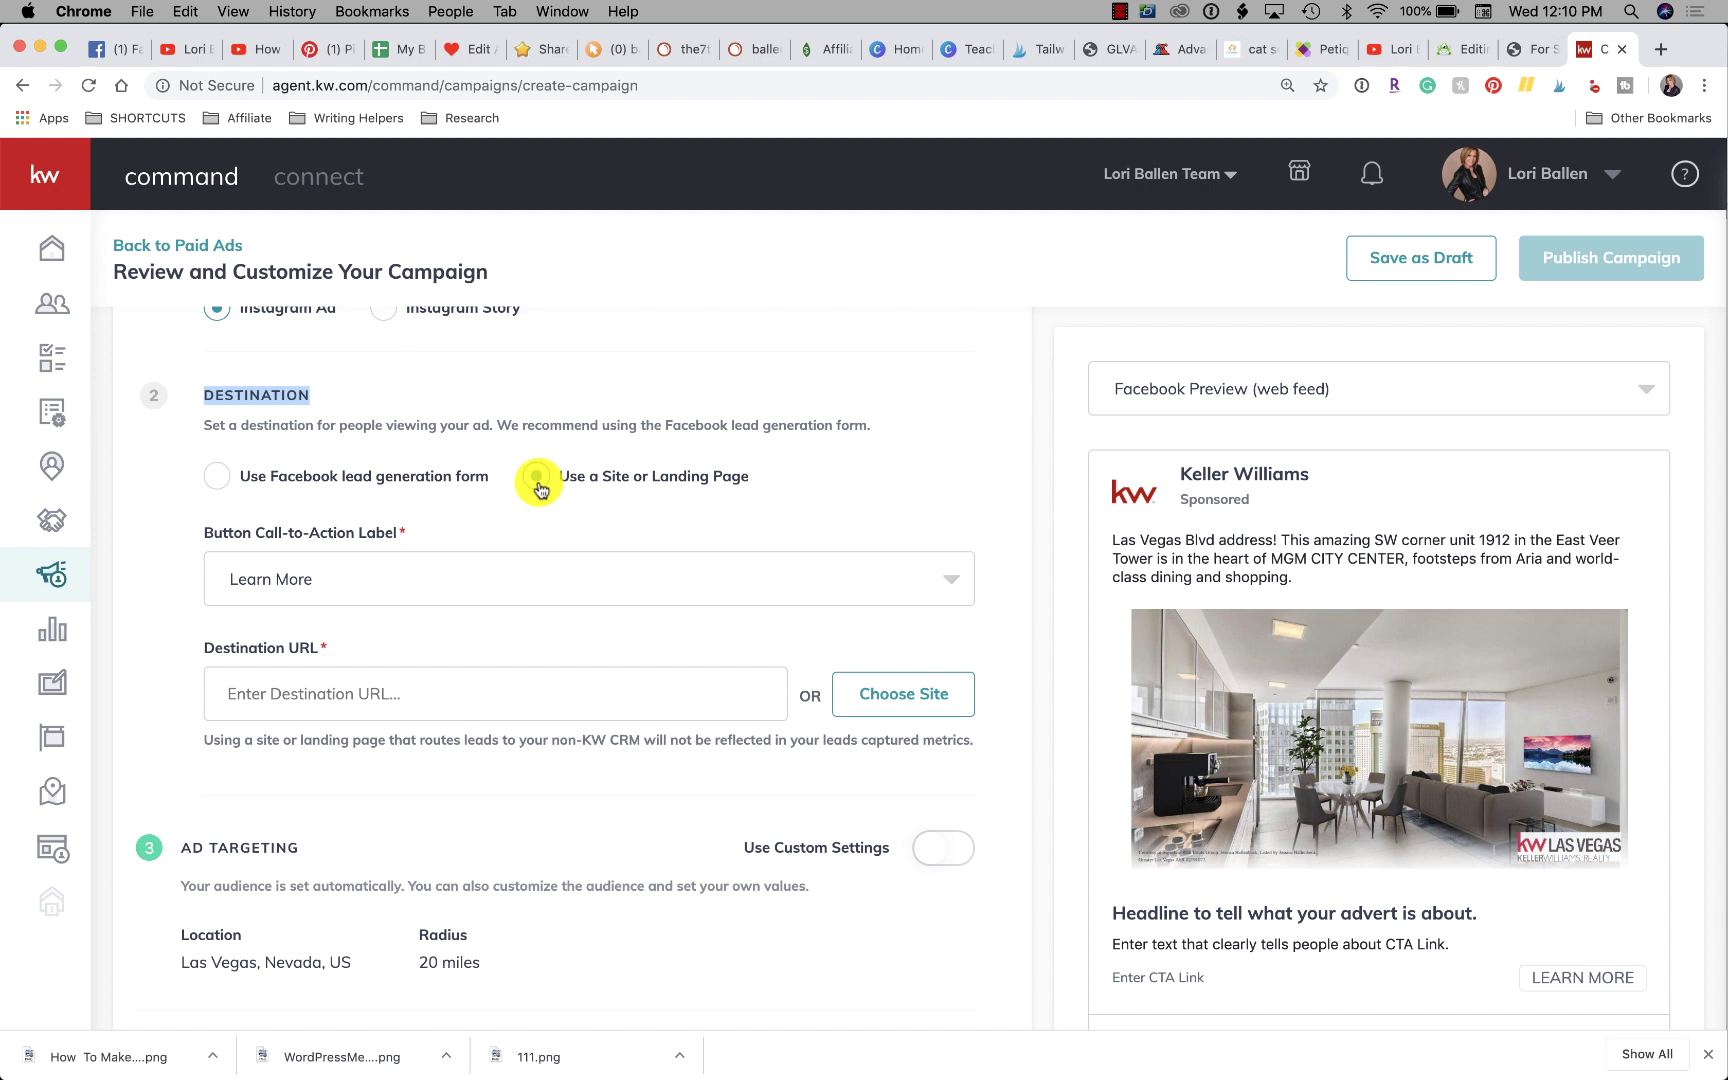
click(538, 482)
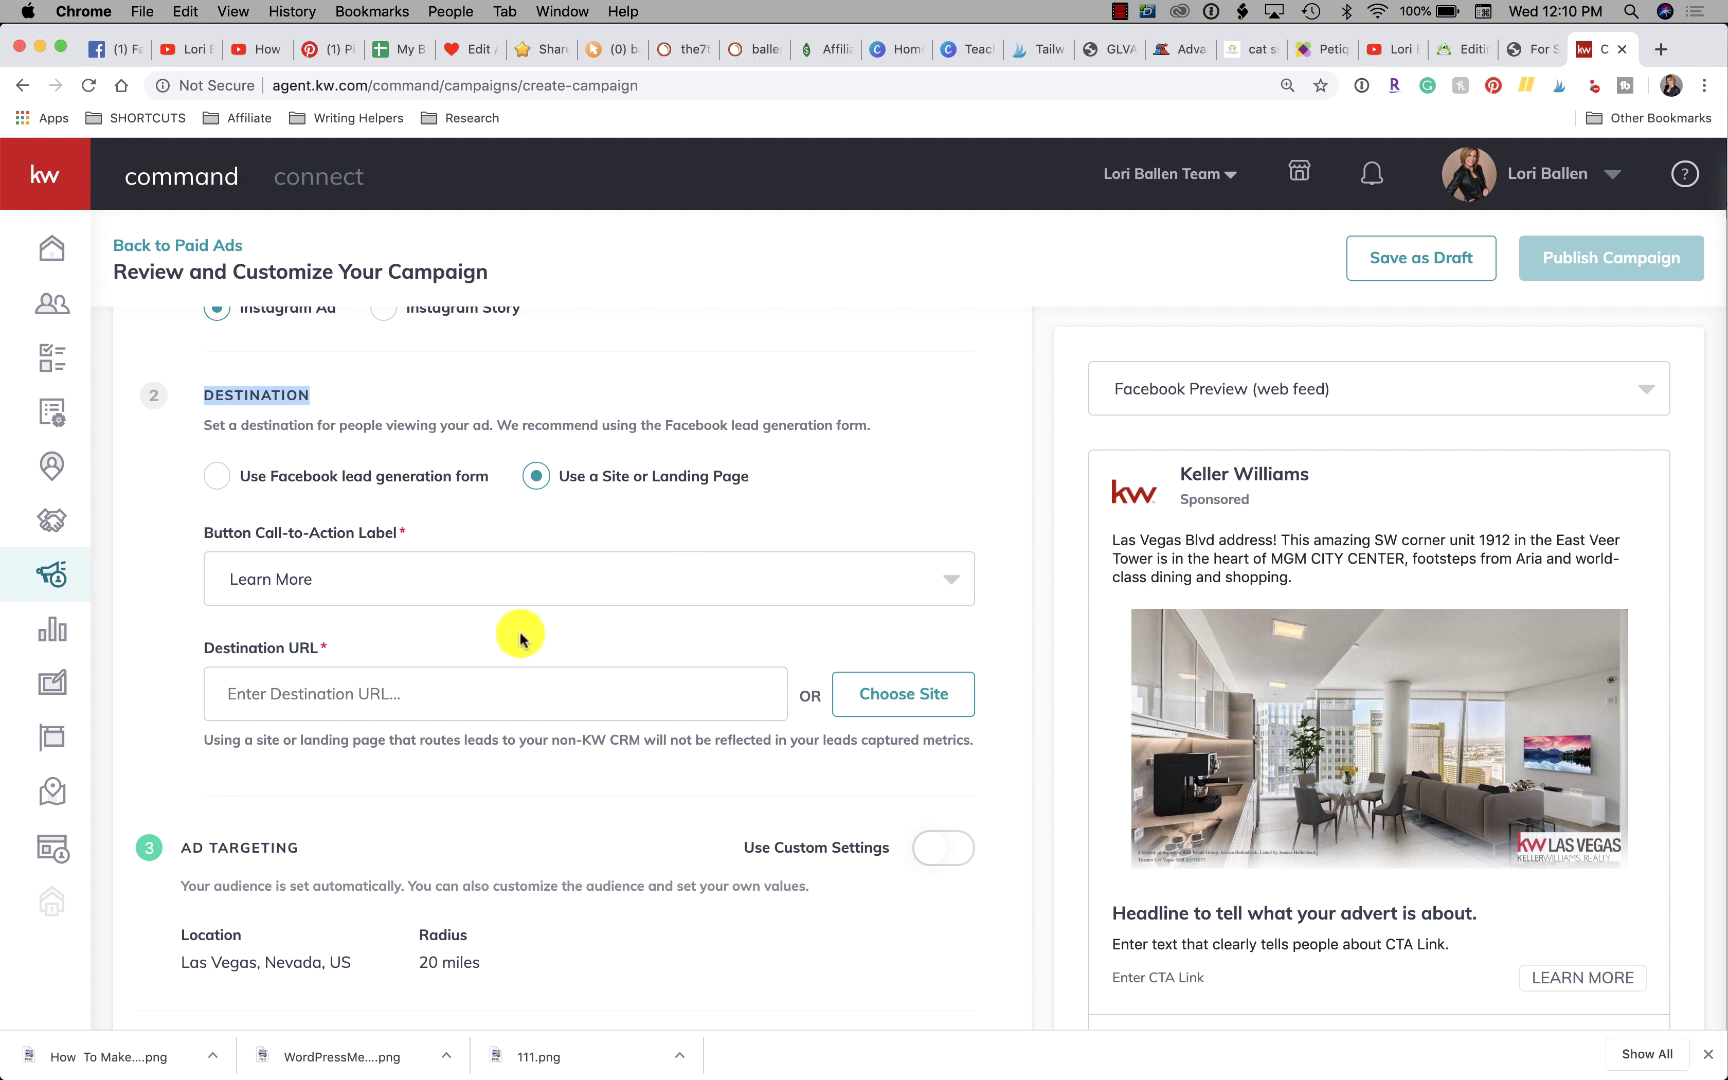
click(359, 700)
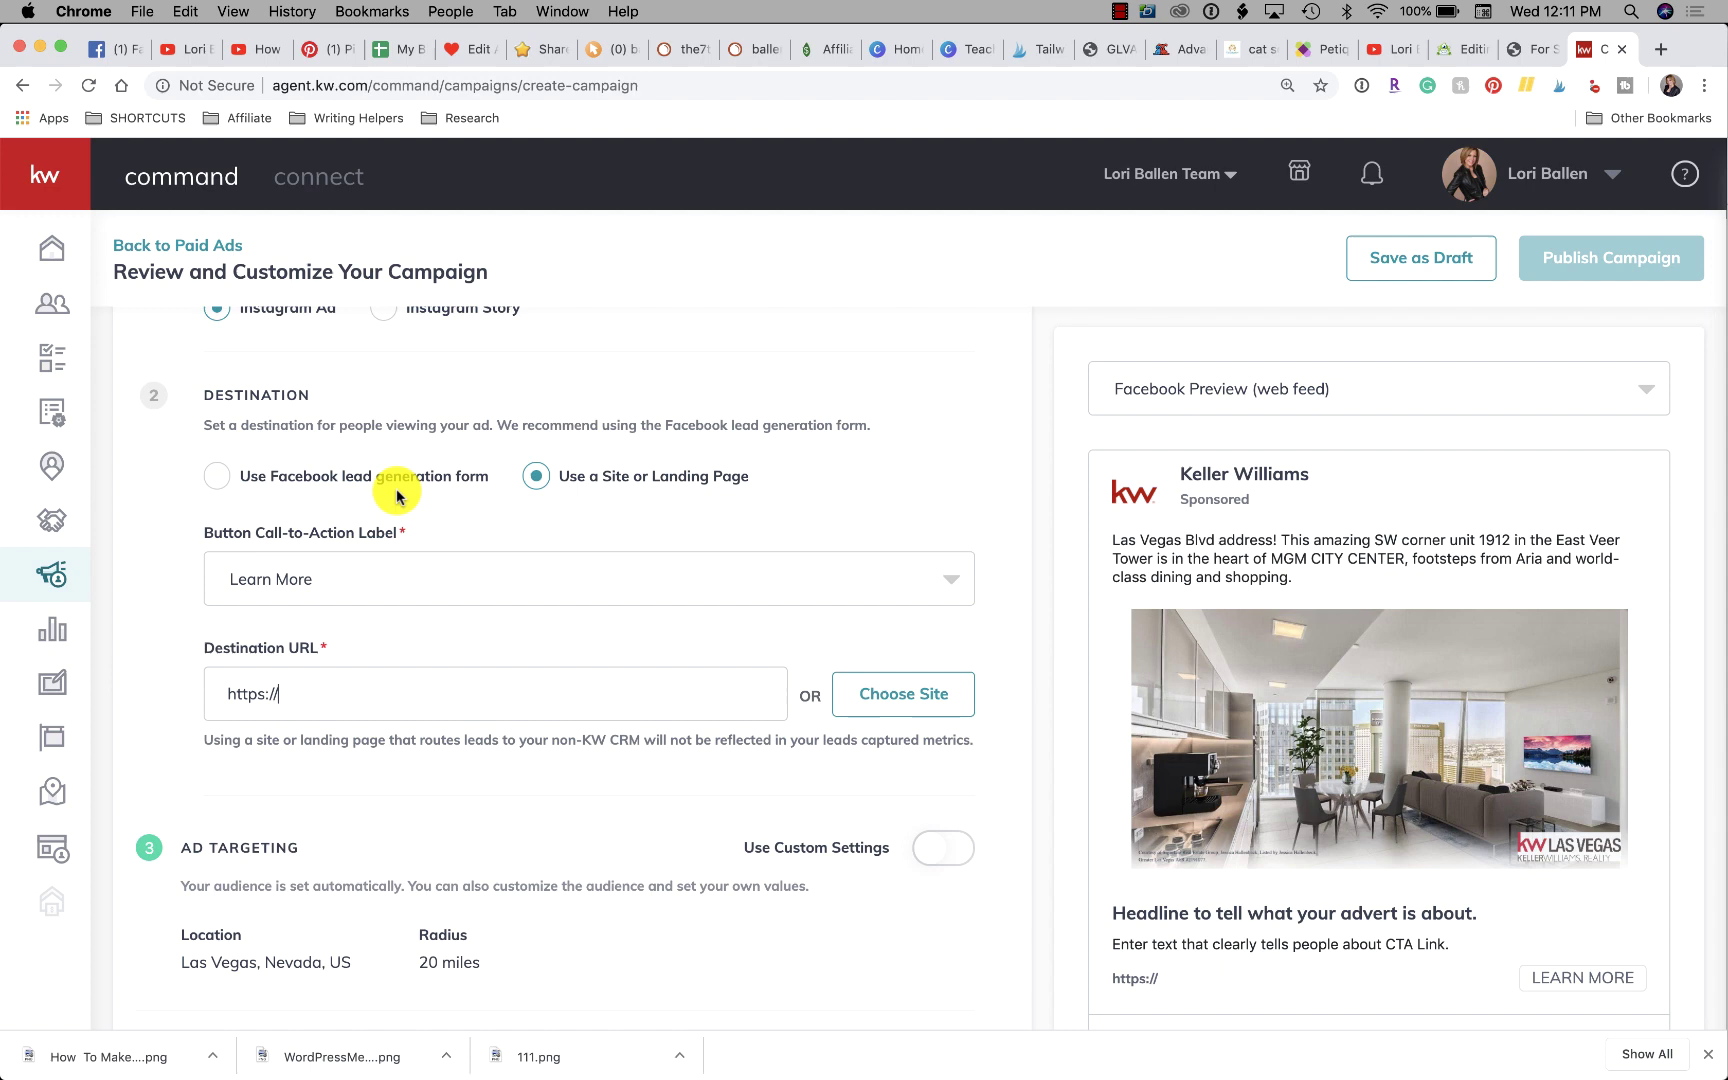
- Try the Facebook lead form option, then pick the business page under Pages
click(213, 476)
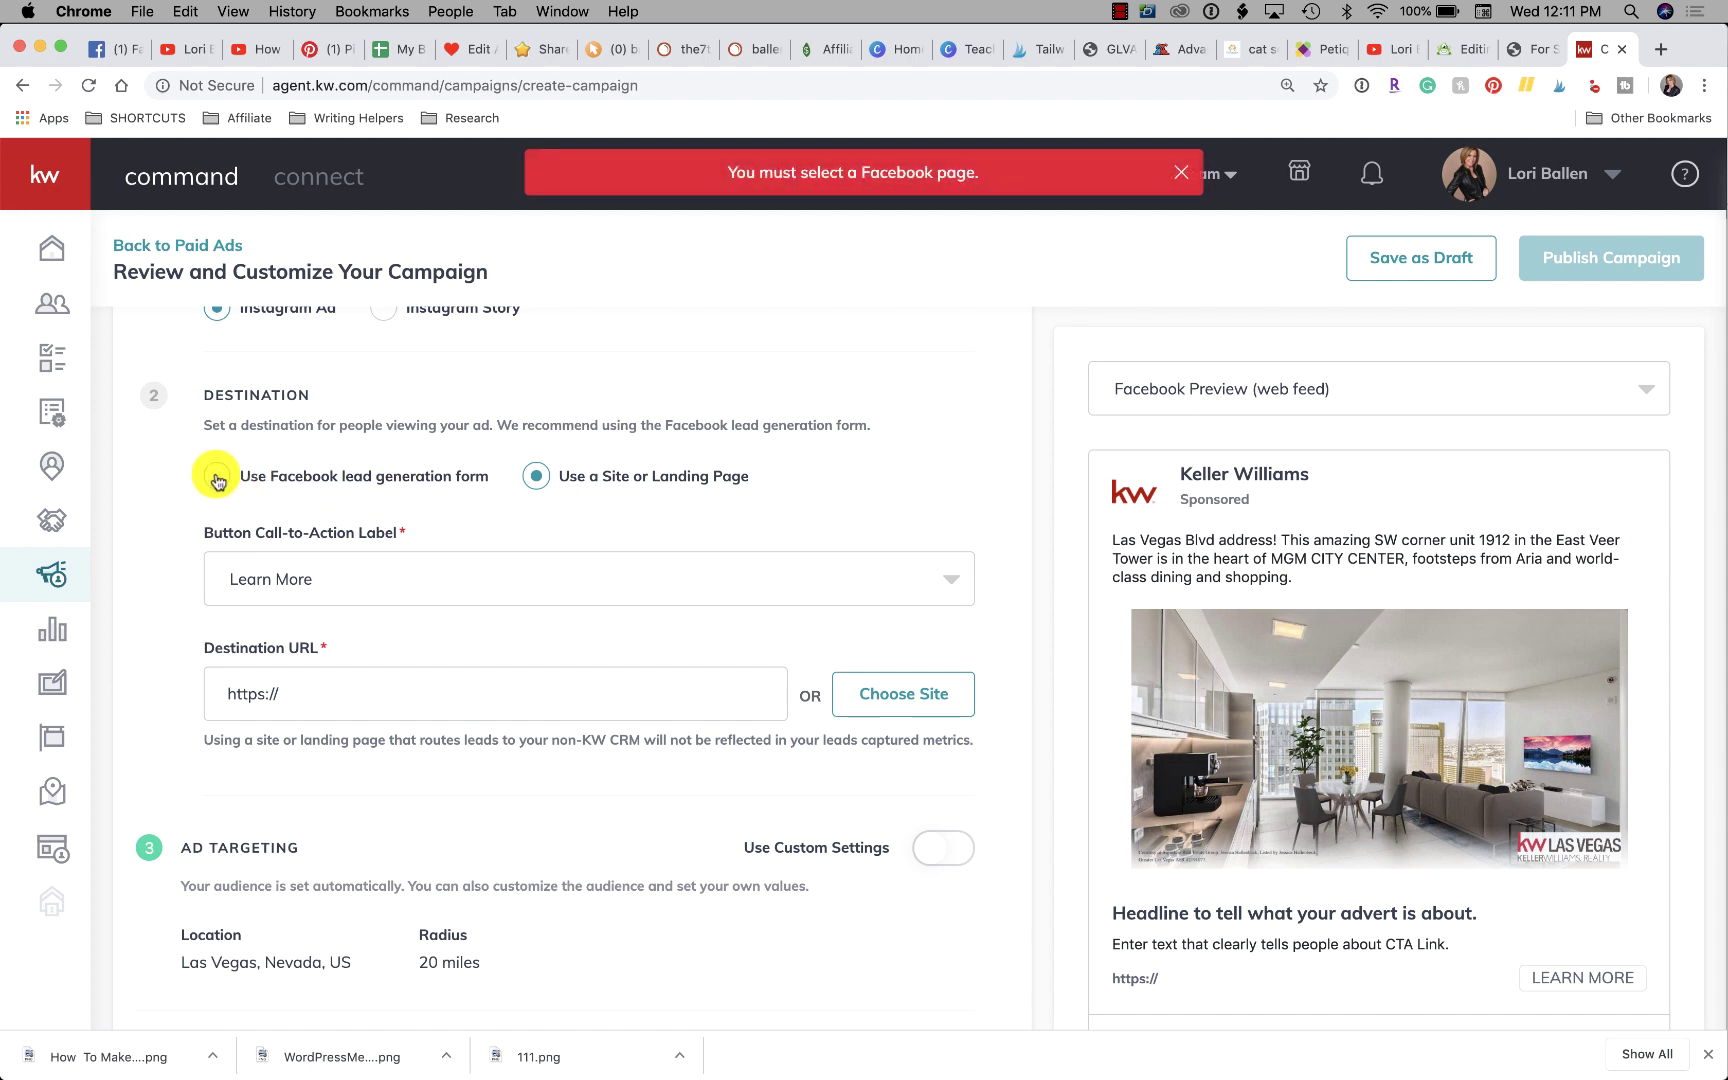
click(217, 482)
scroll(590, 417, up, 5)
scroll(500, 492, down, 1)
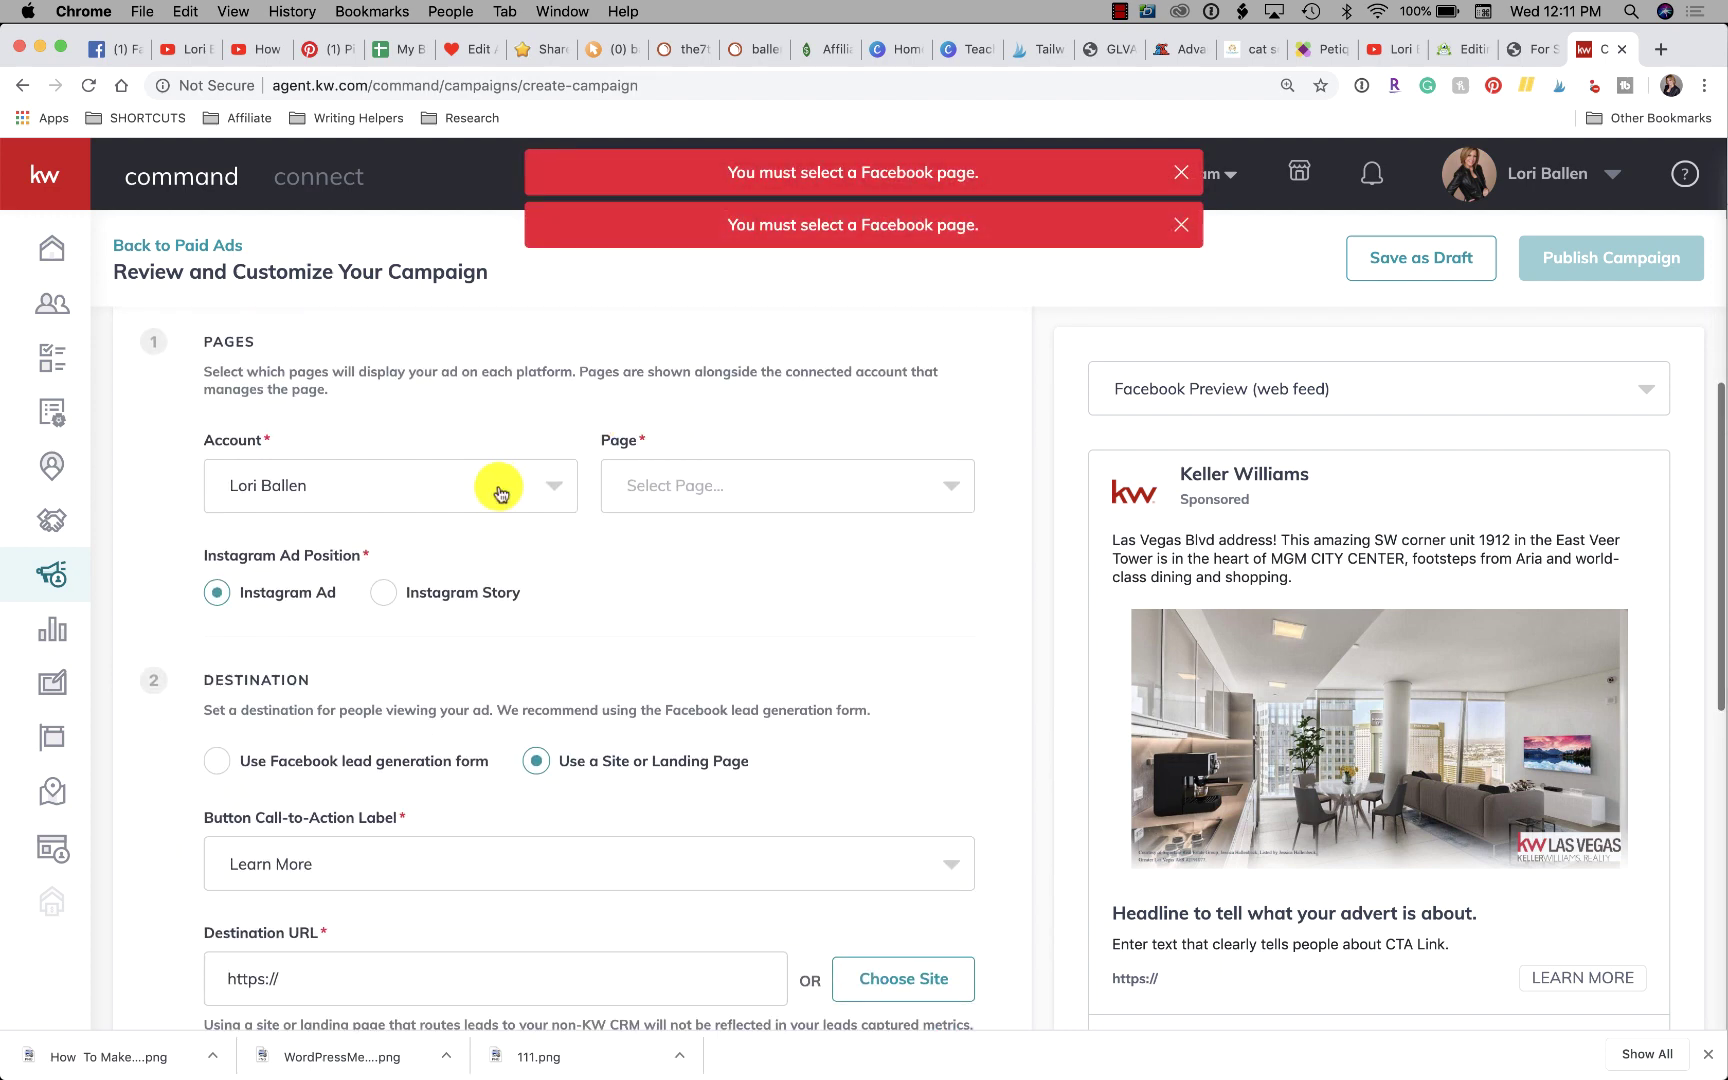
click(733, 486)
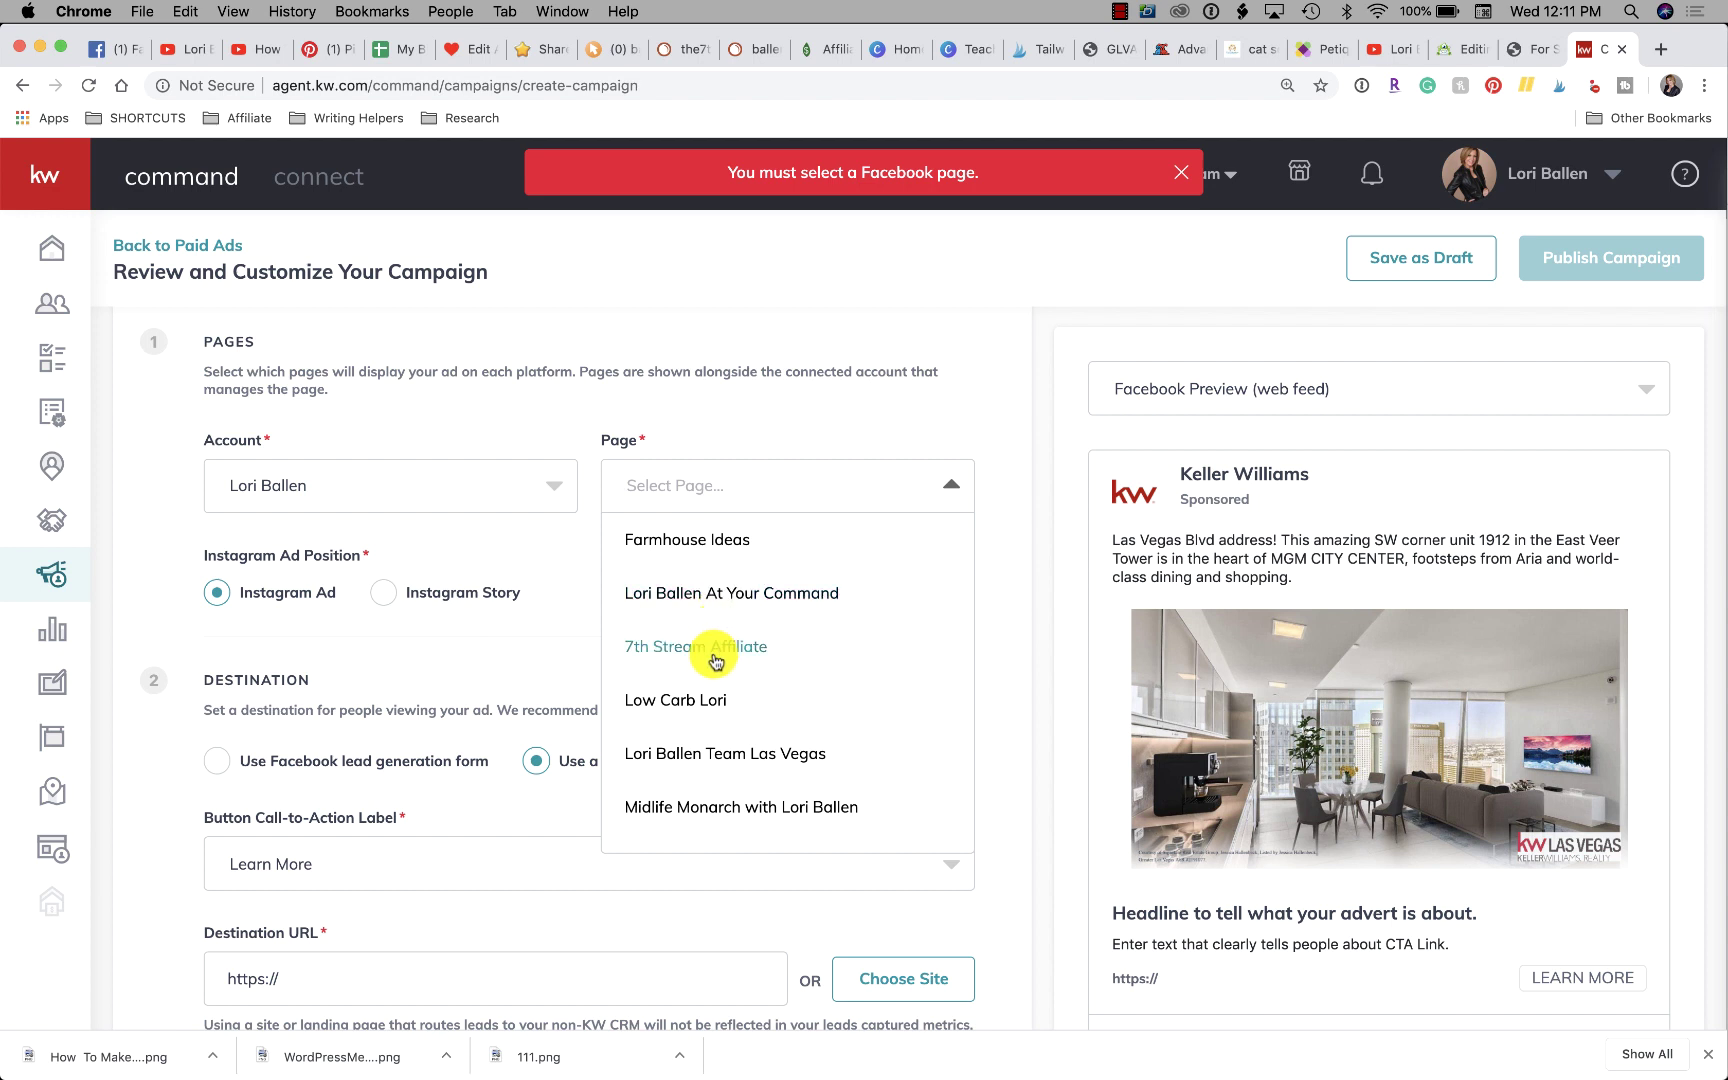
click(718, 603)
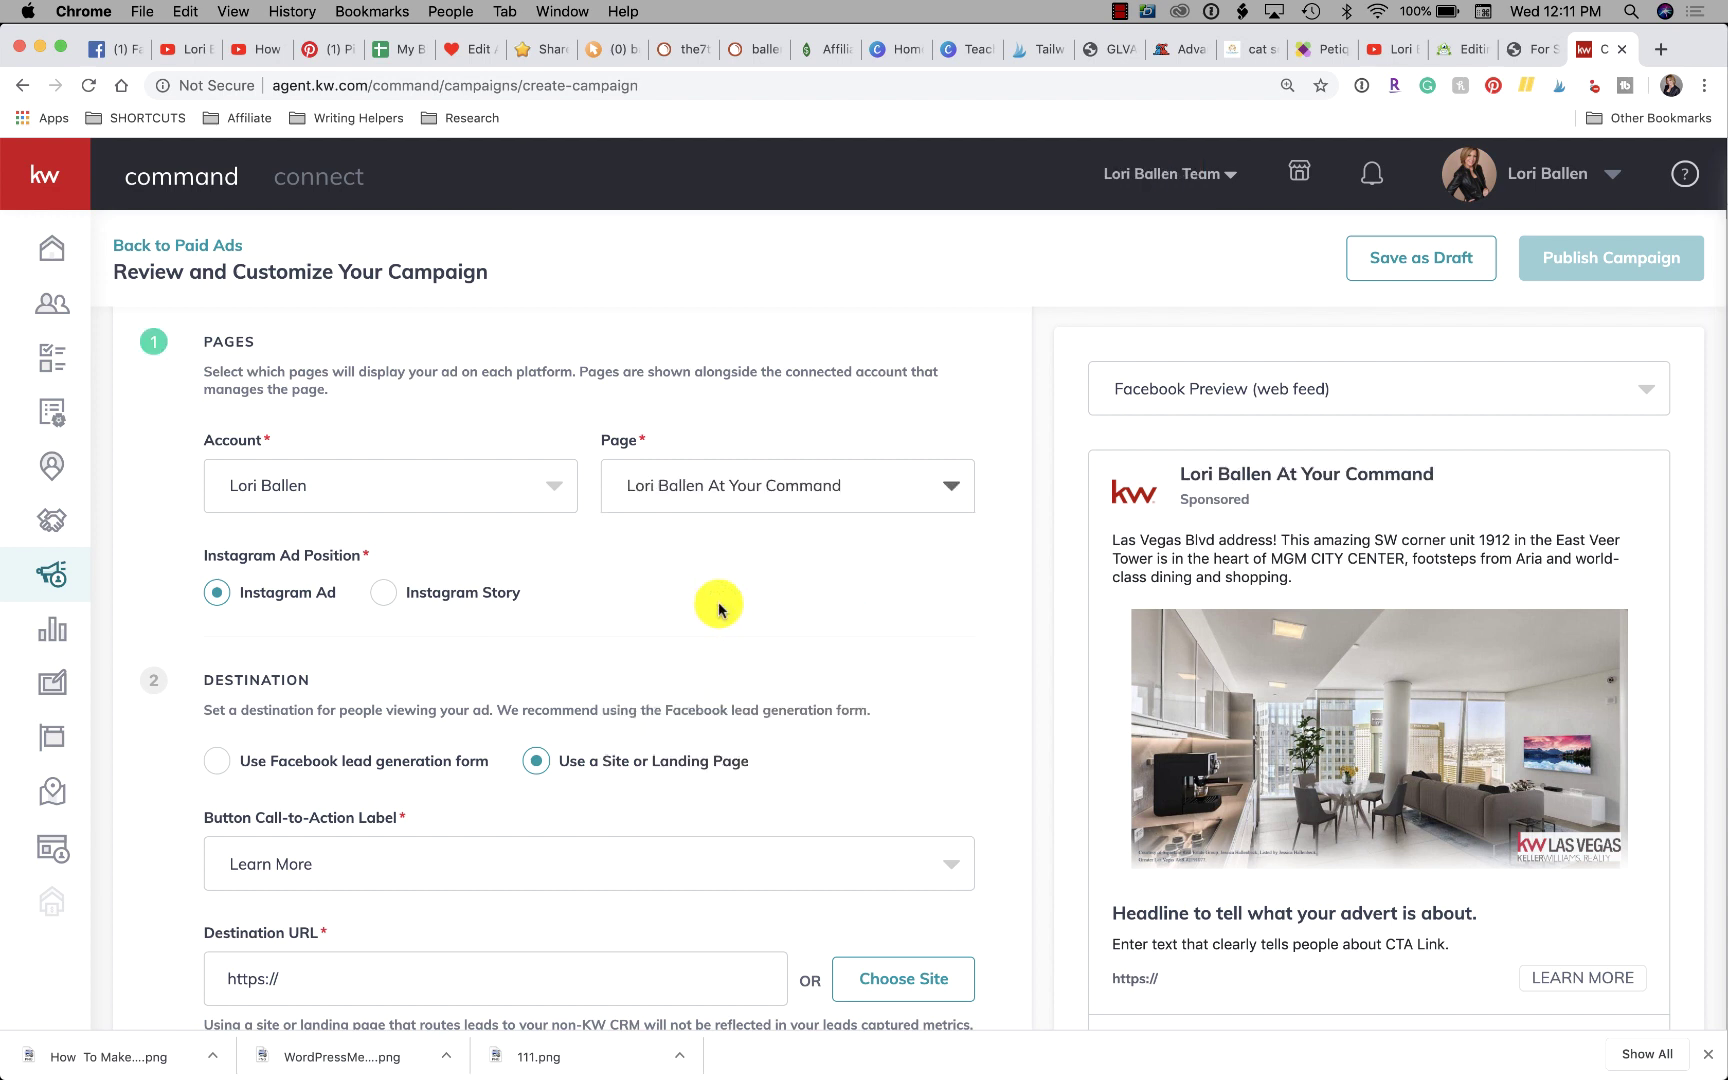
scroll(718, 607, down, 3)
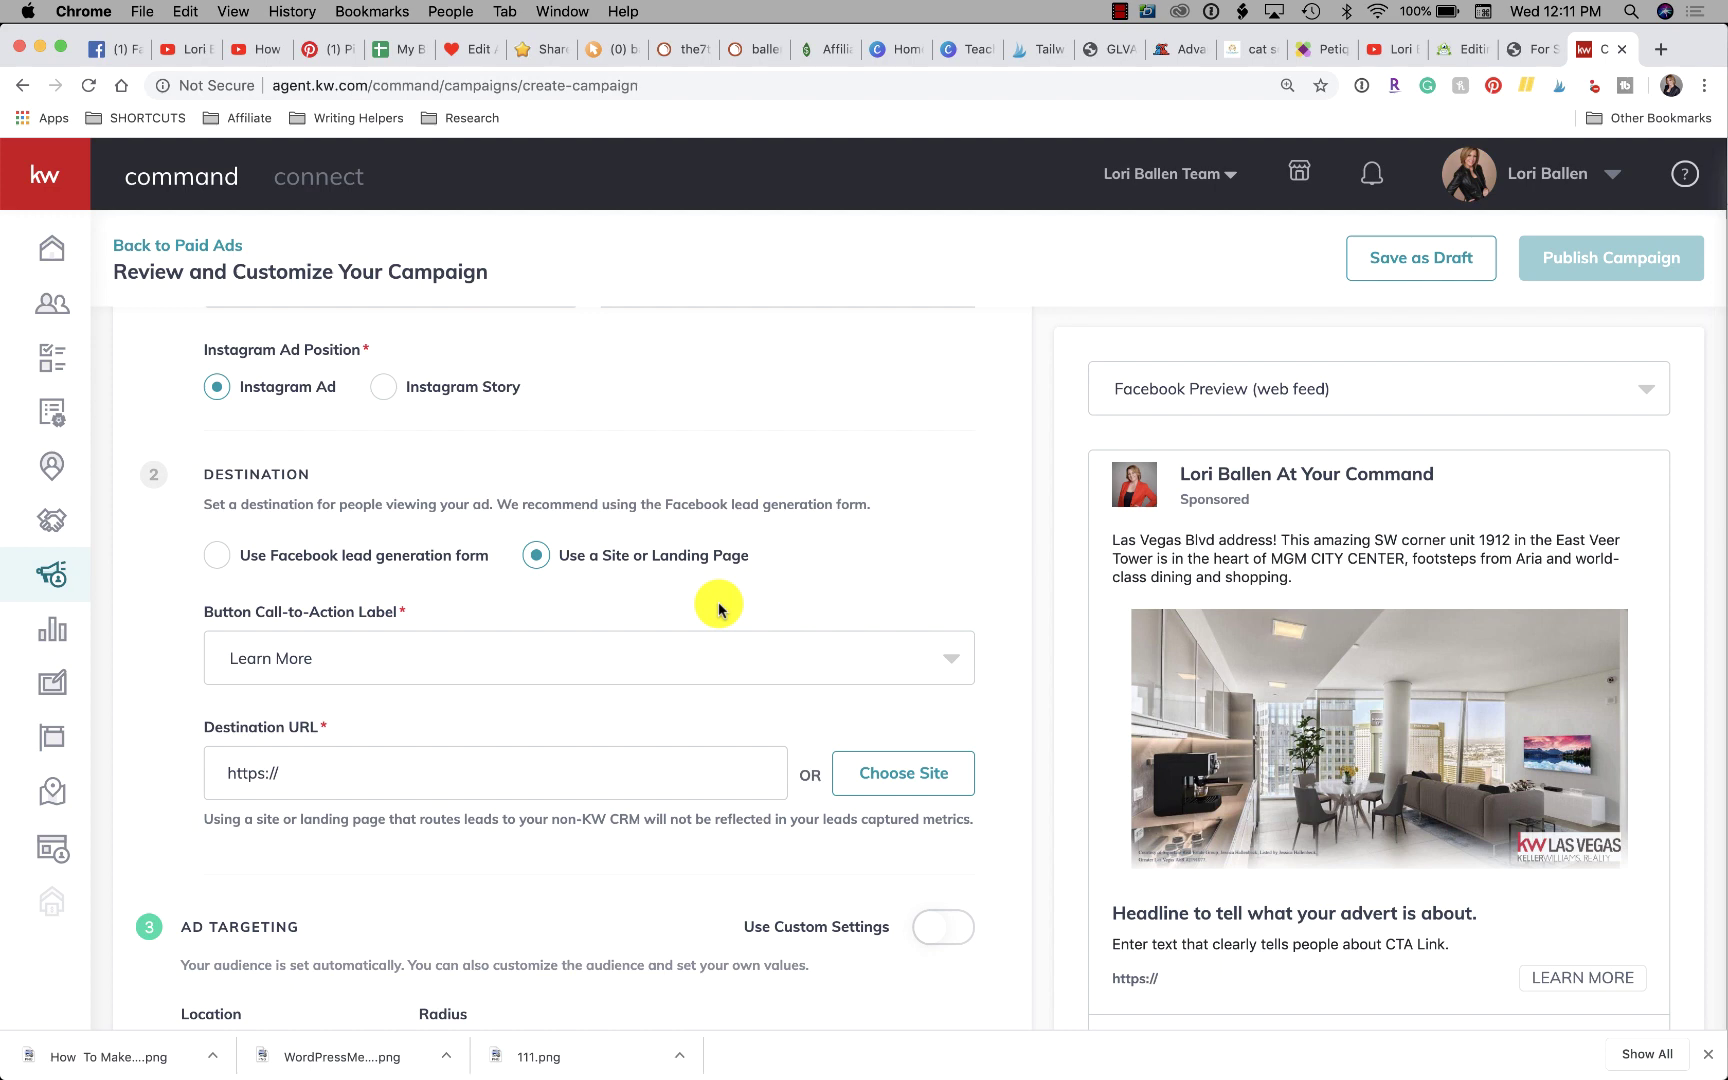
- Expand the Twitter Ad settings showing website-click optimisation, audience over 25 and auto-filled content
scroll(716, 600, down, 6)
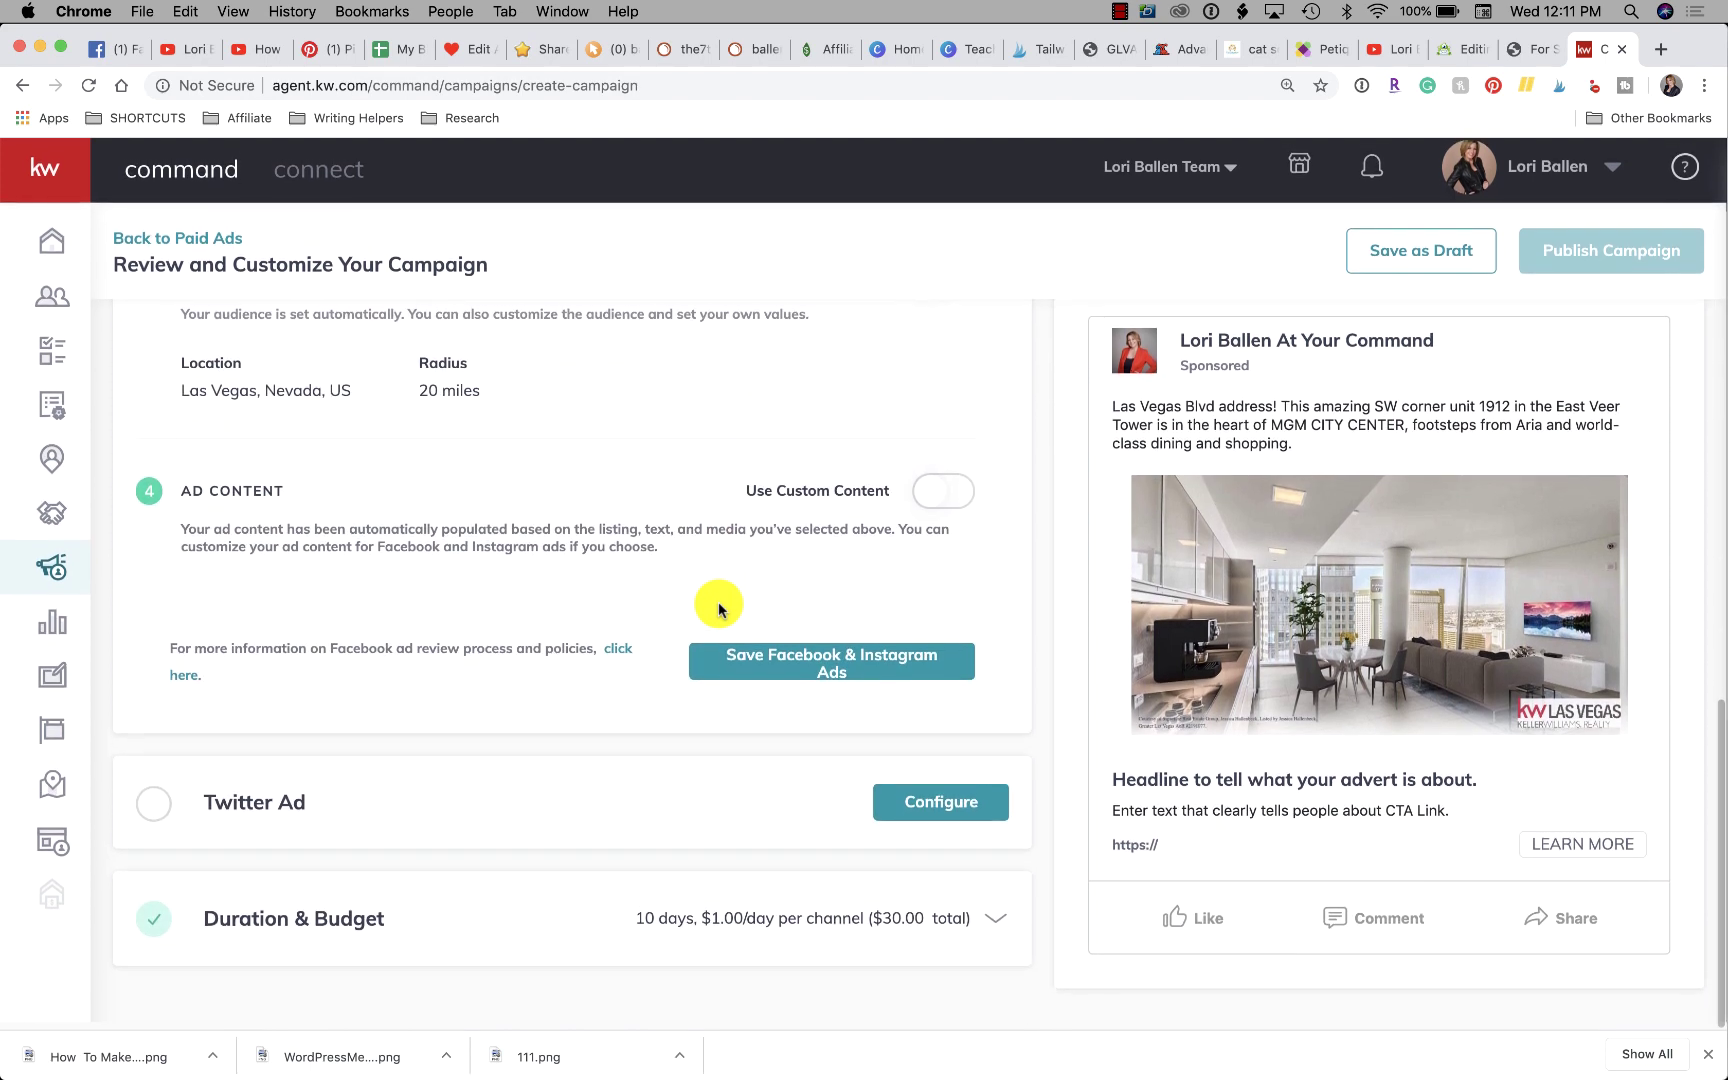
click(222, 818)
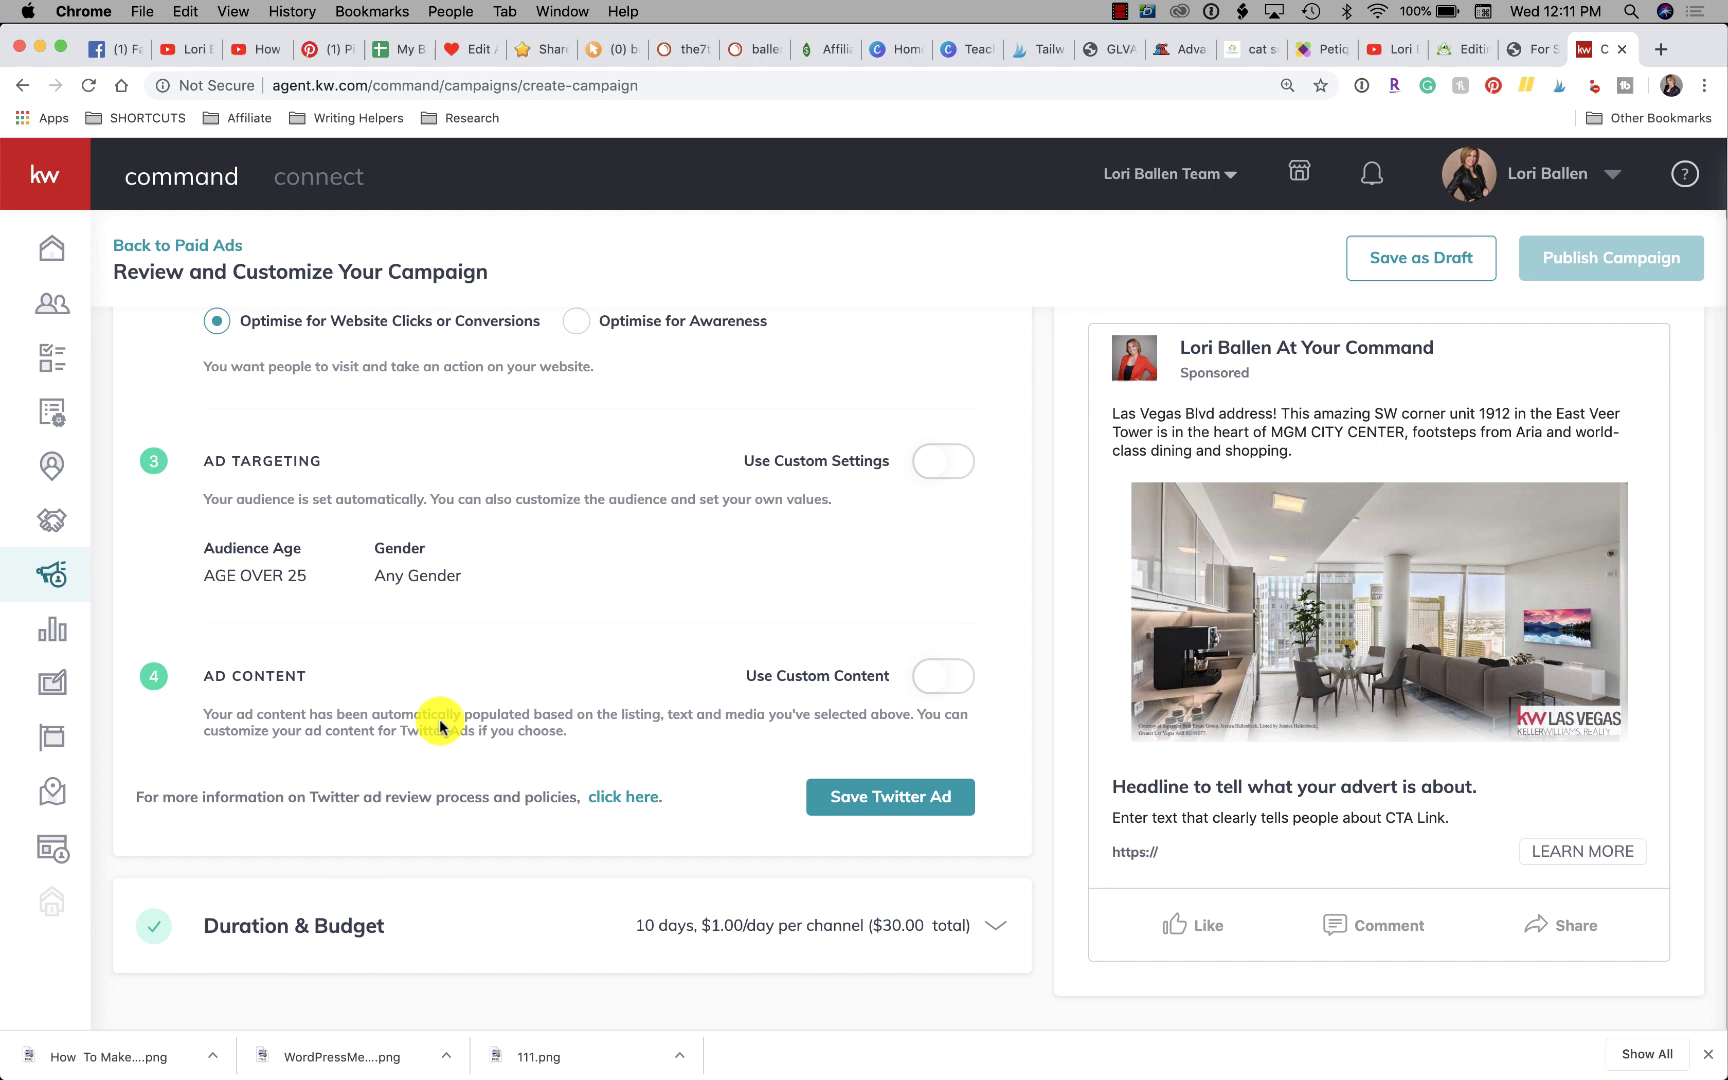
scroll(440, 727, up, 5)
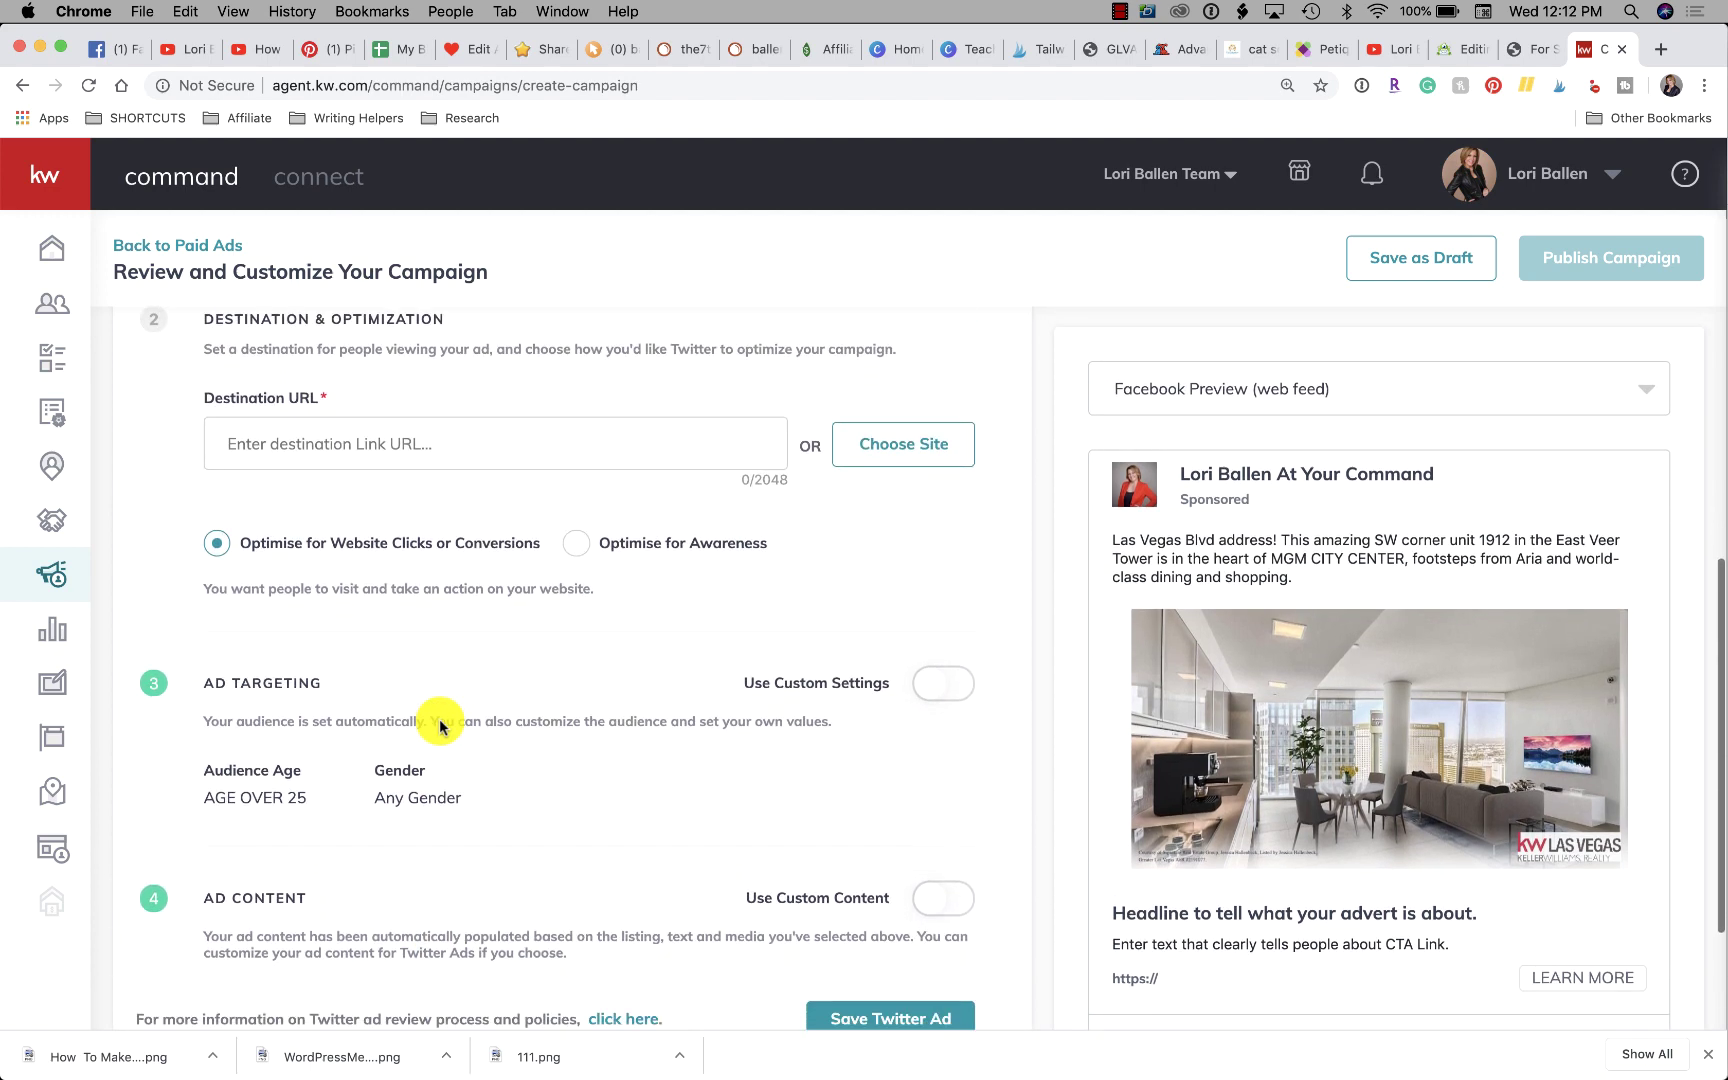
scroll(448, 740, down, 3)
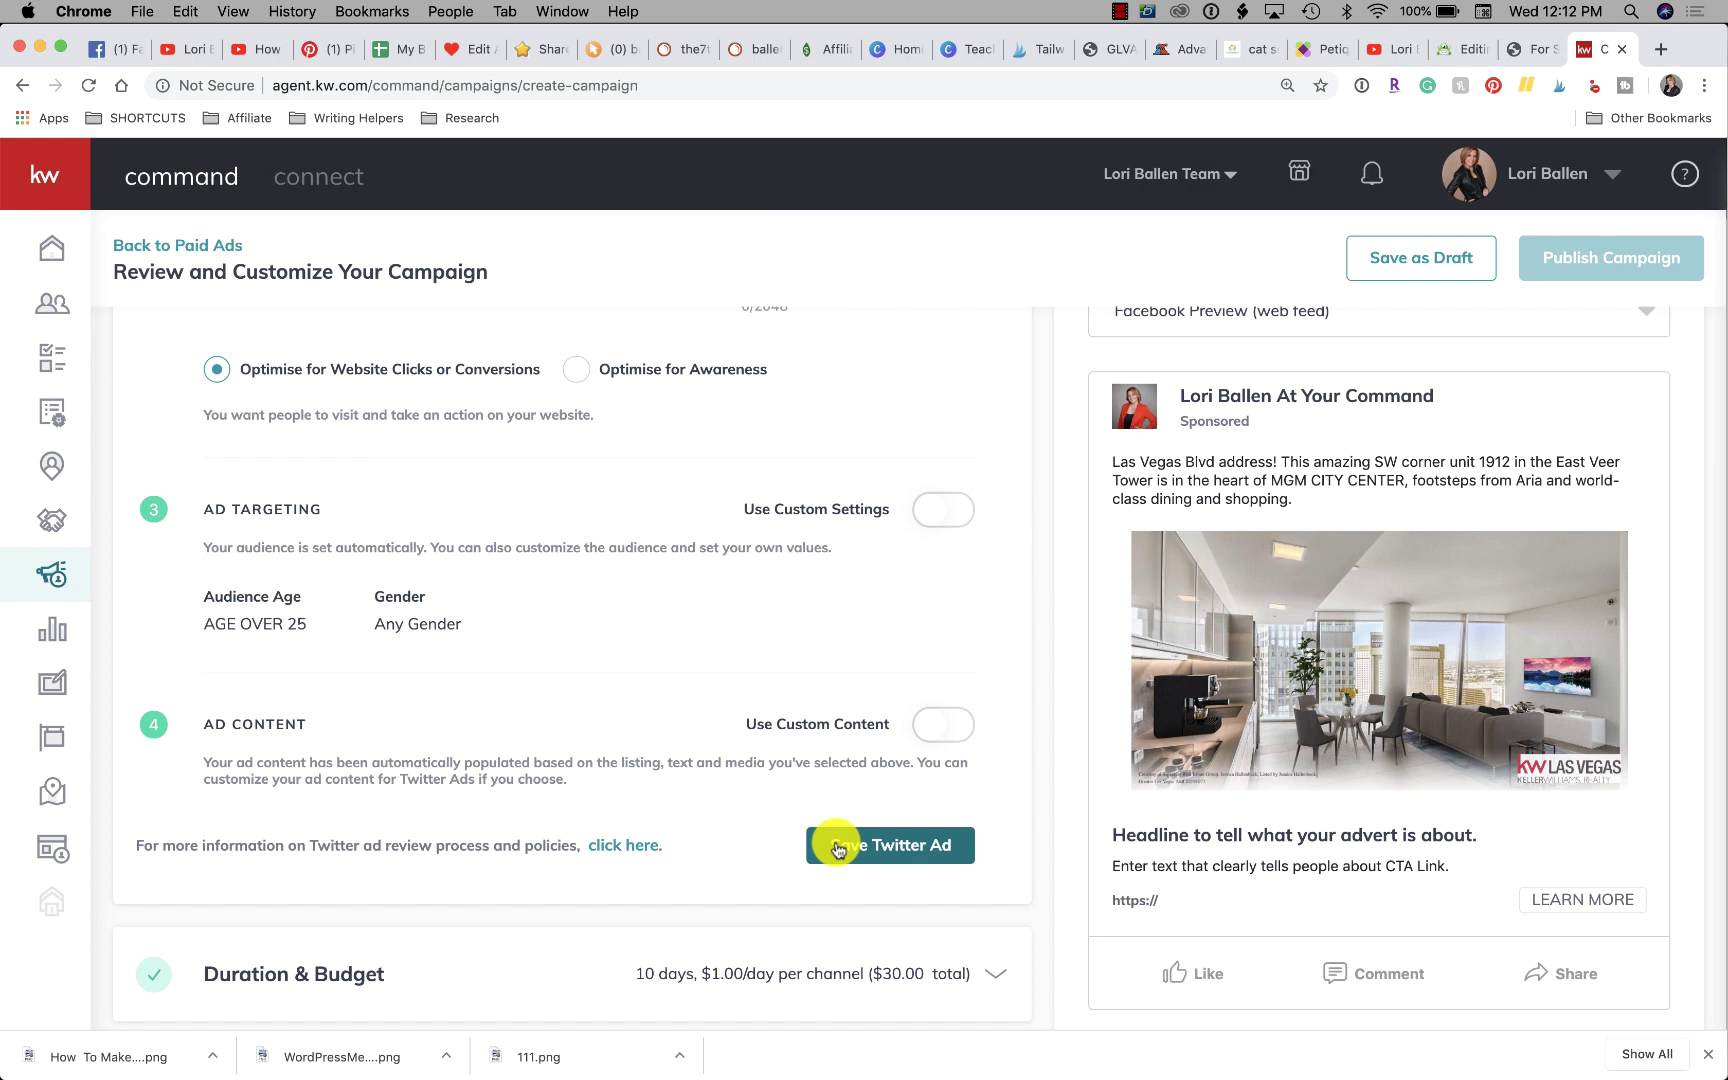
- Expand the Facebook & Instagram Ads settings again, down to the Instagram position and Destination
scroll(838, 848, down, 1)
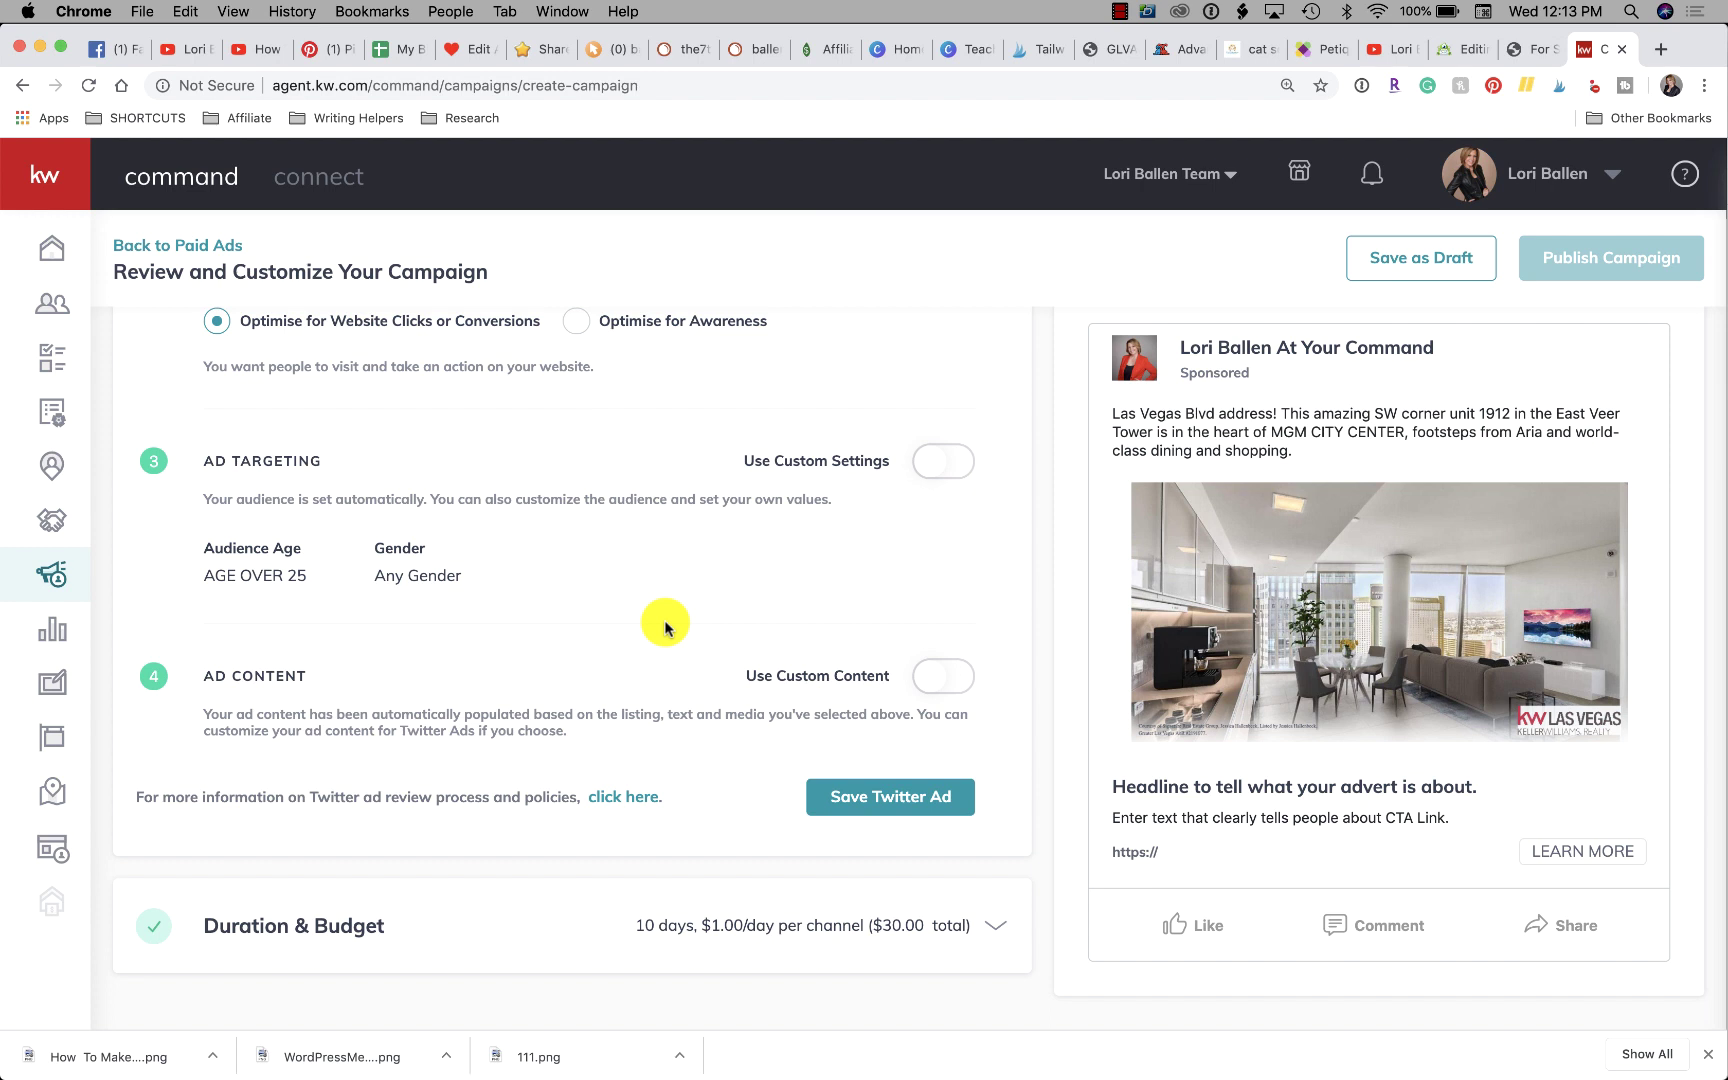
scroll(662, 624, down, 1)
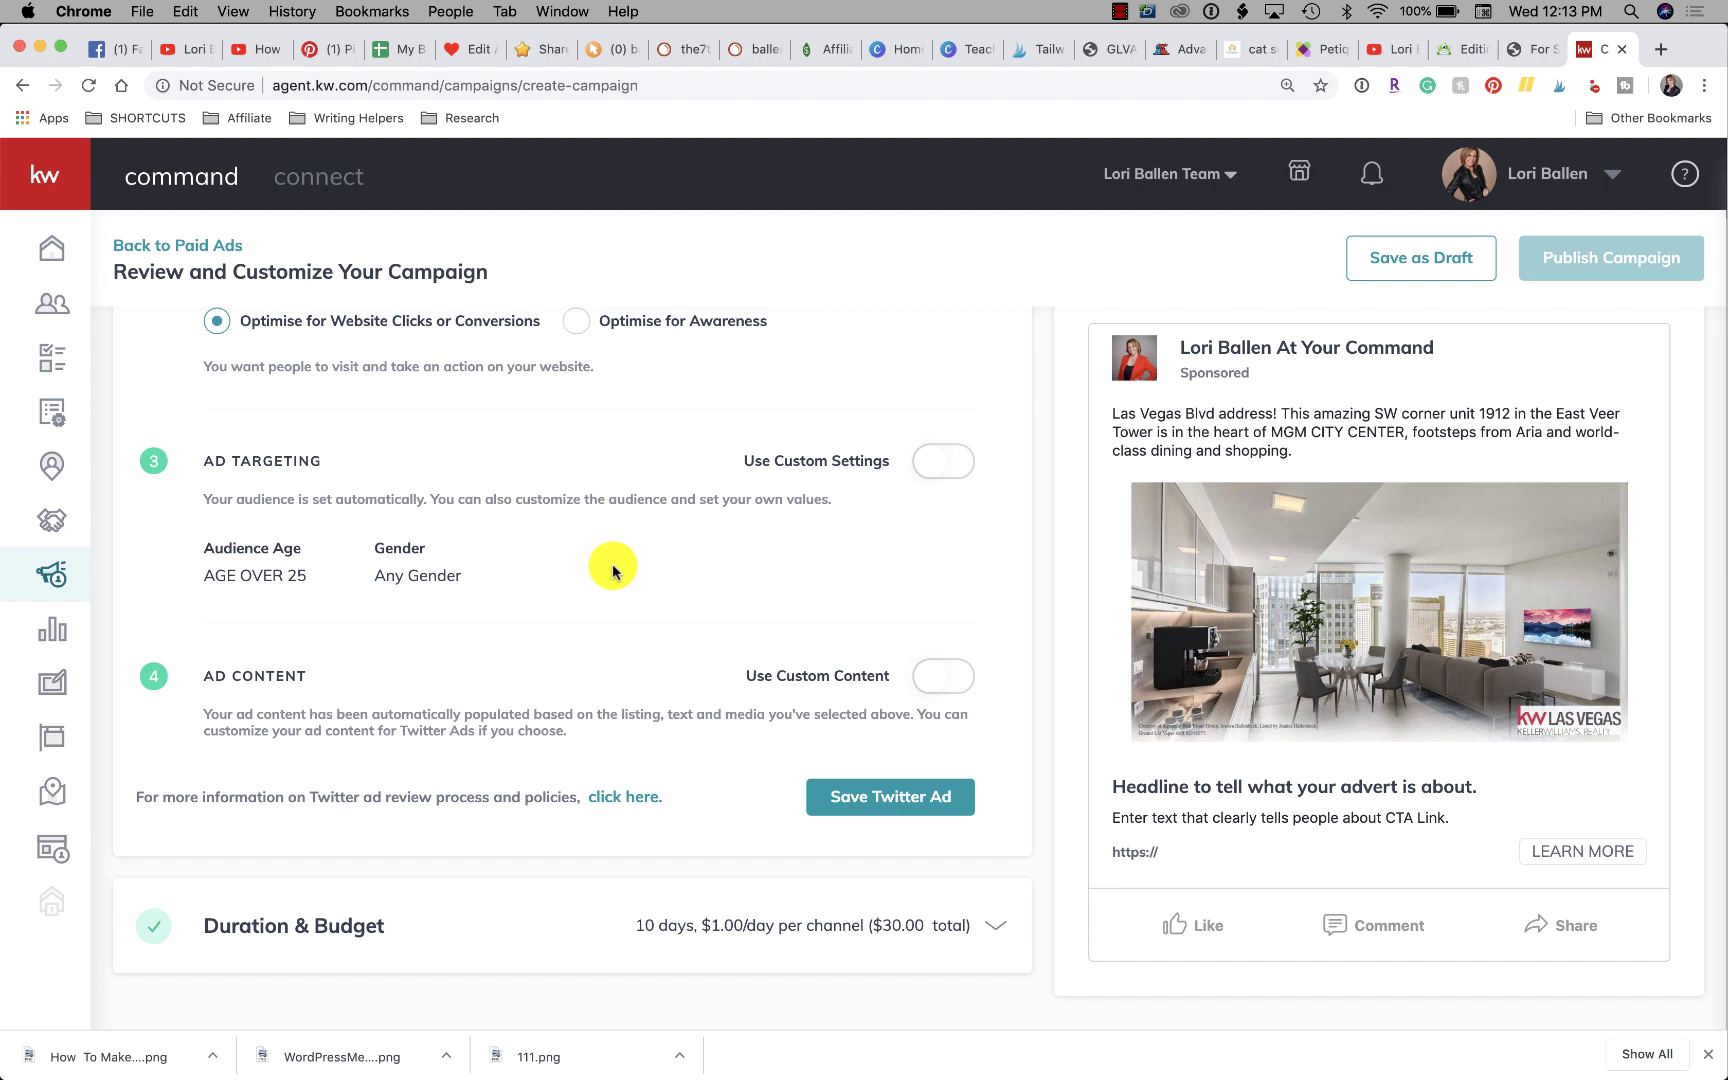
scroll(446, 515, up, 5)
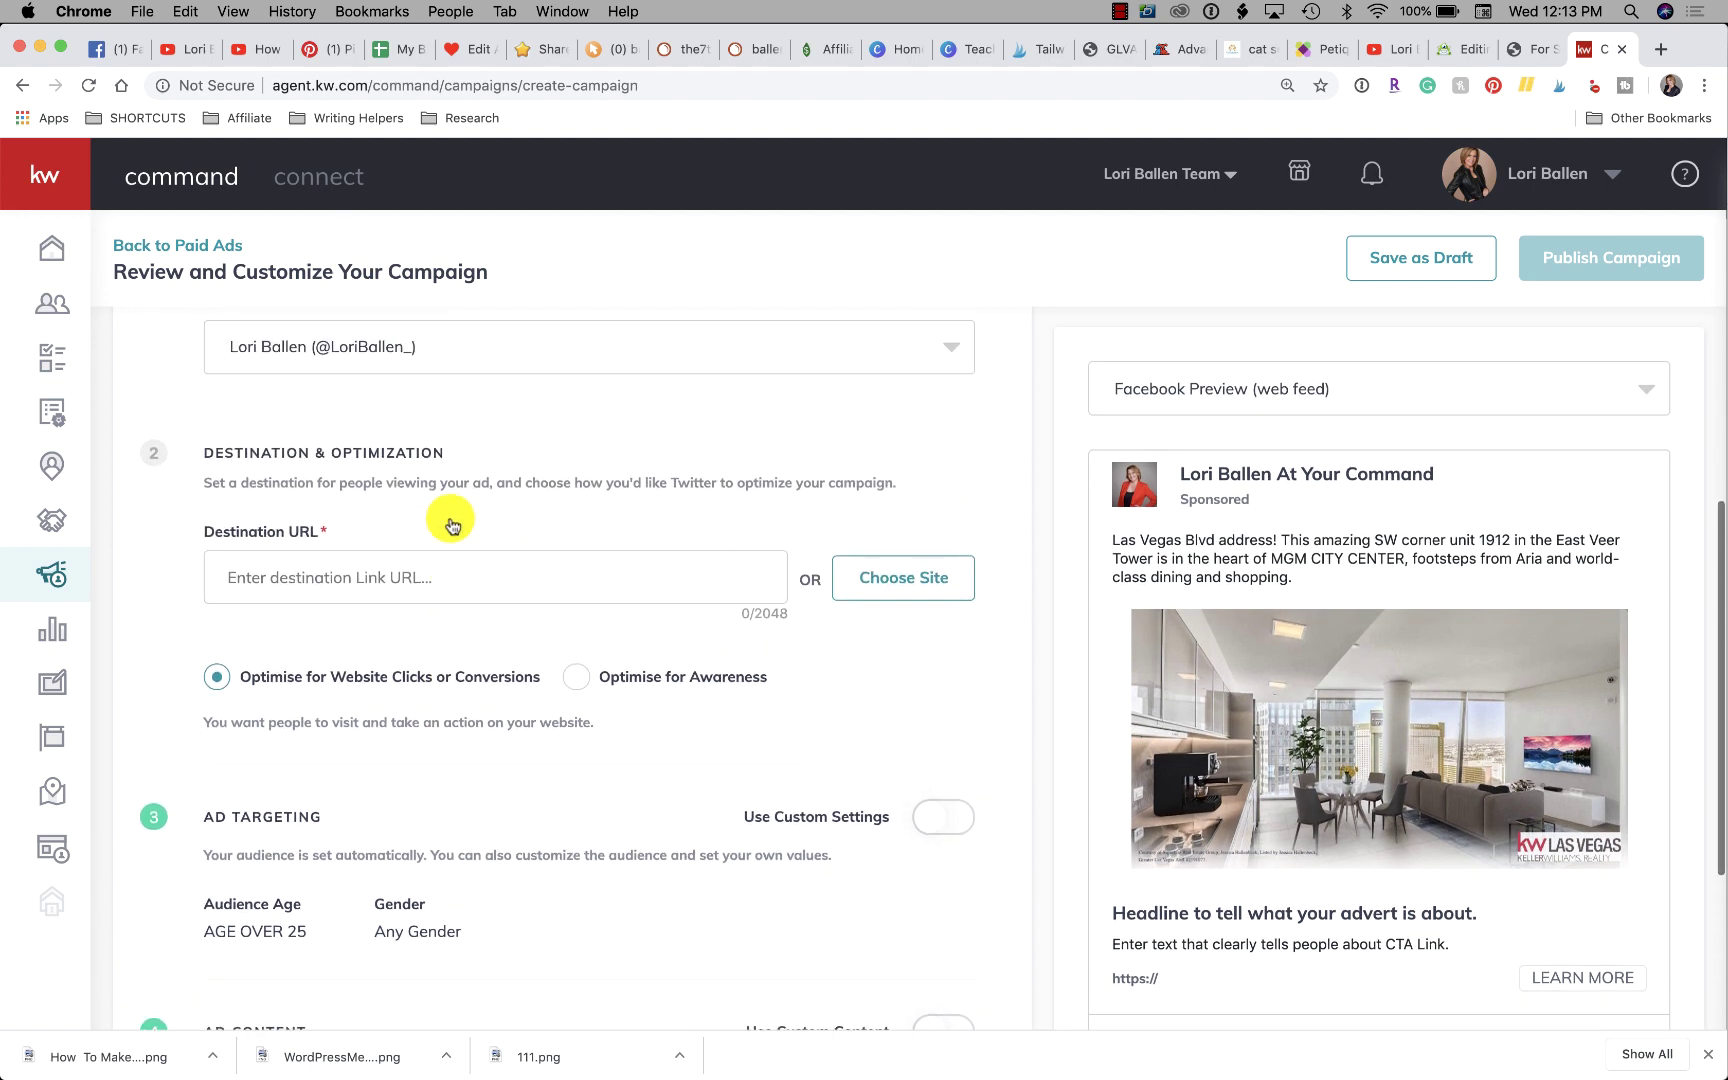
scroll(452, 525, up, 9)
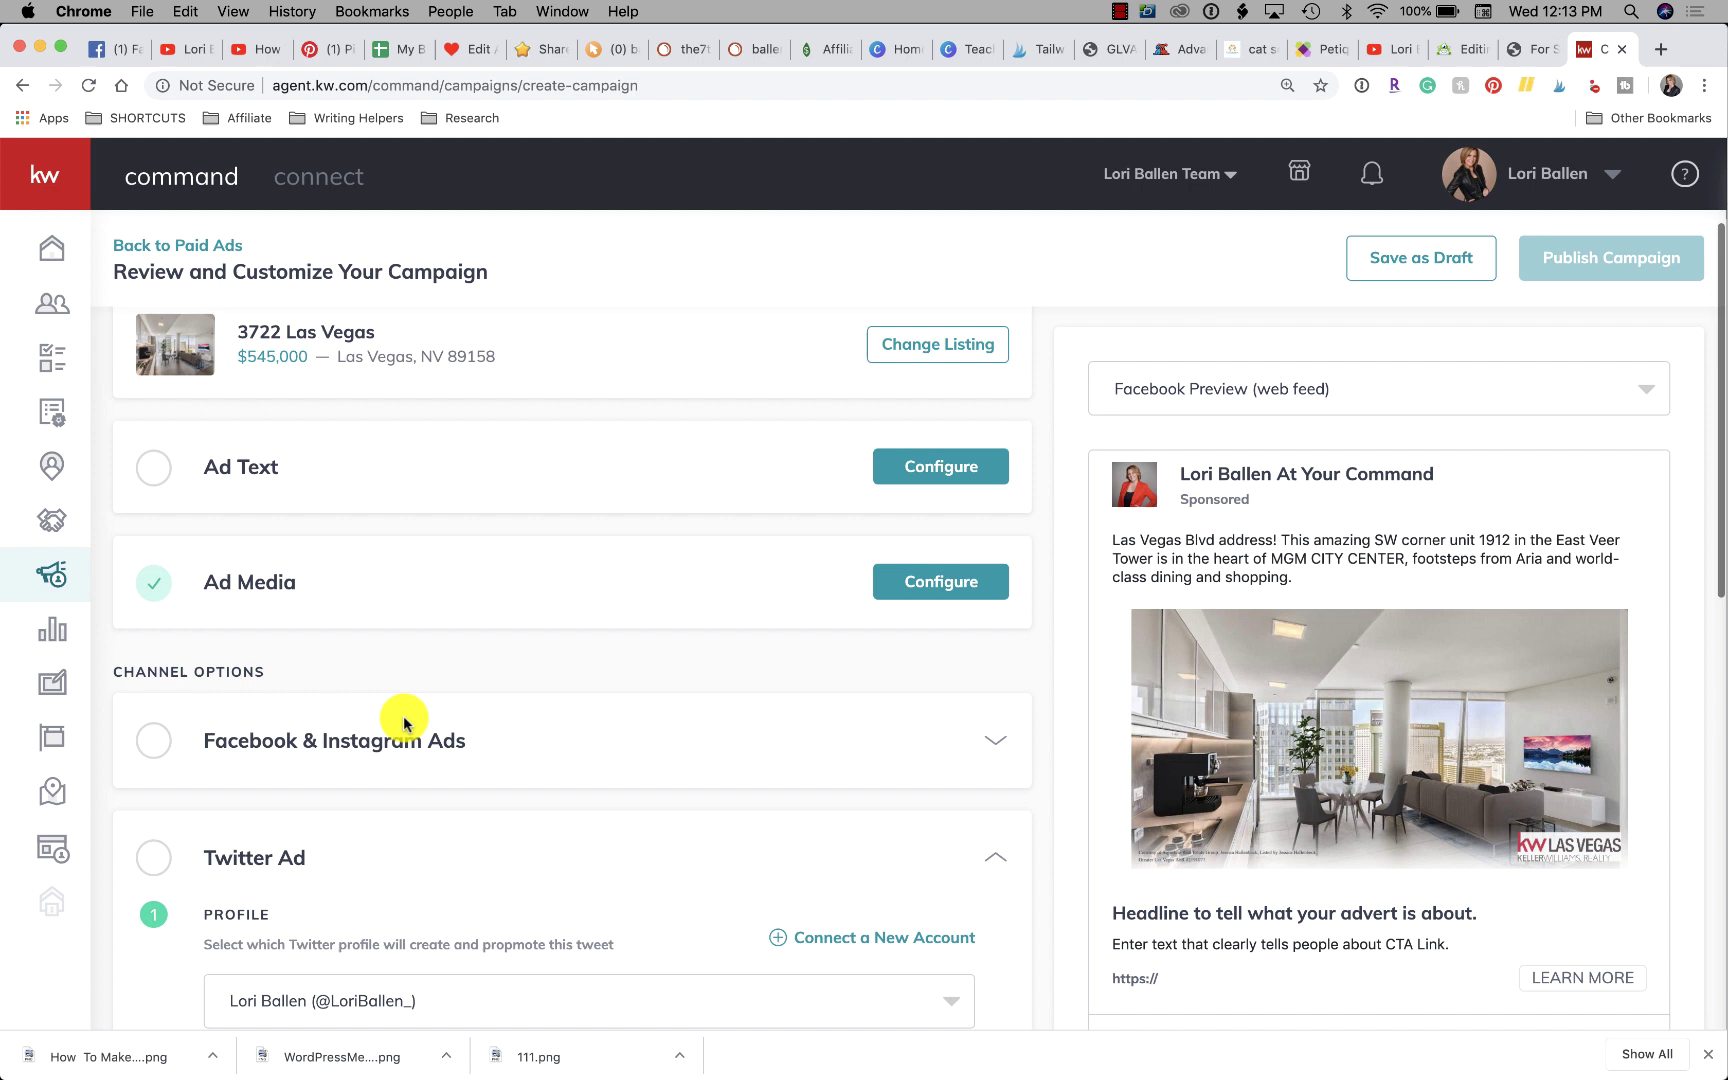
click(378, 742)
scroll(290, 895, down, 3)
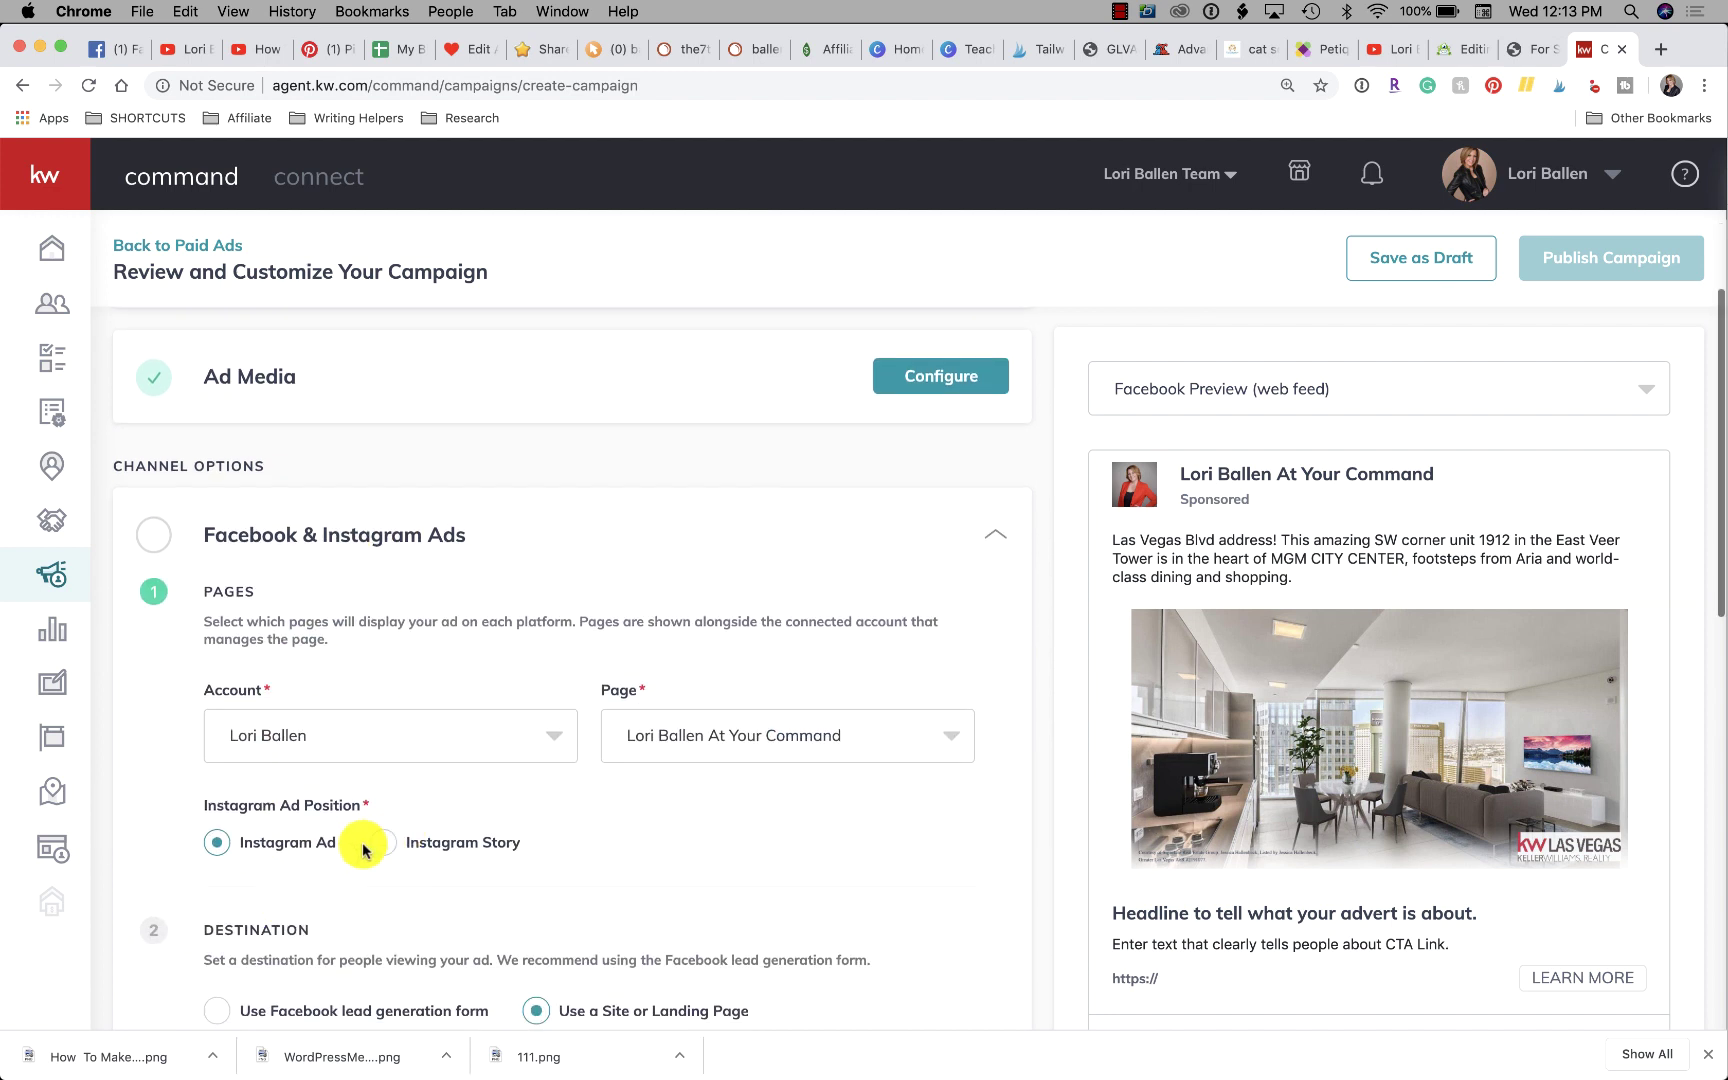
scroll(255, 905, down, 3)
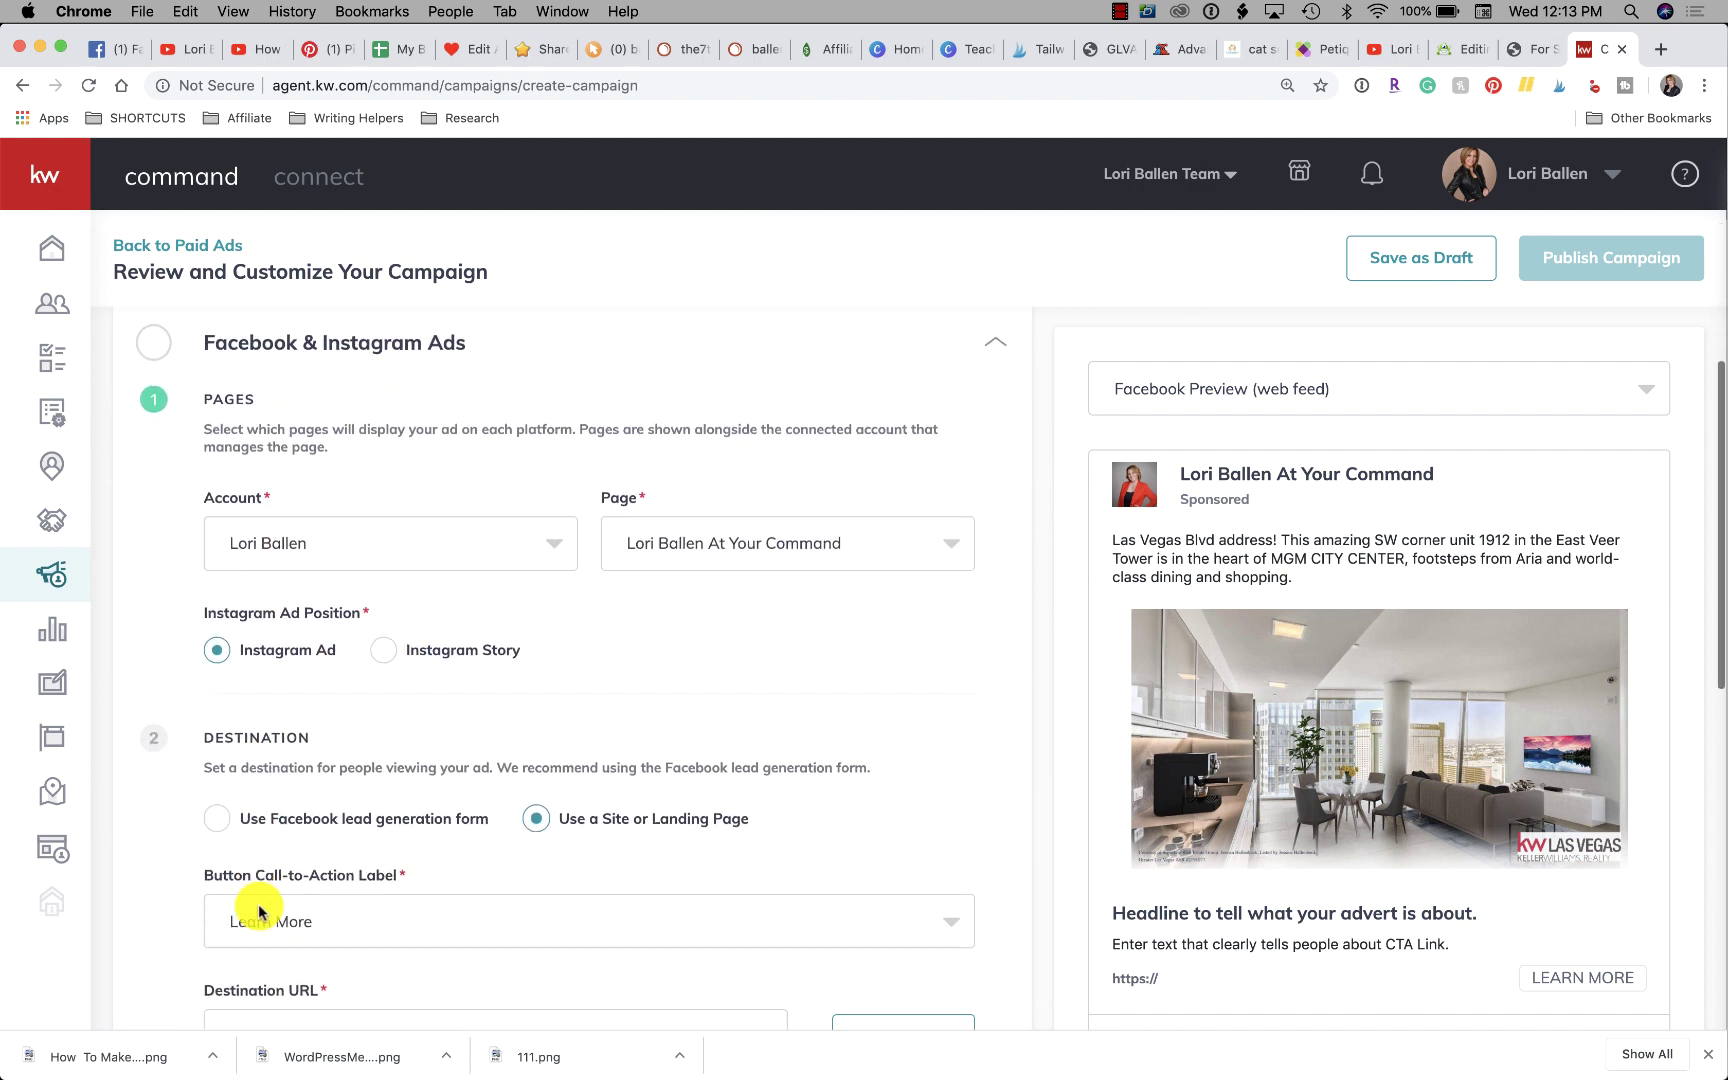
click(228, 824)
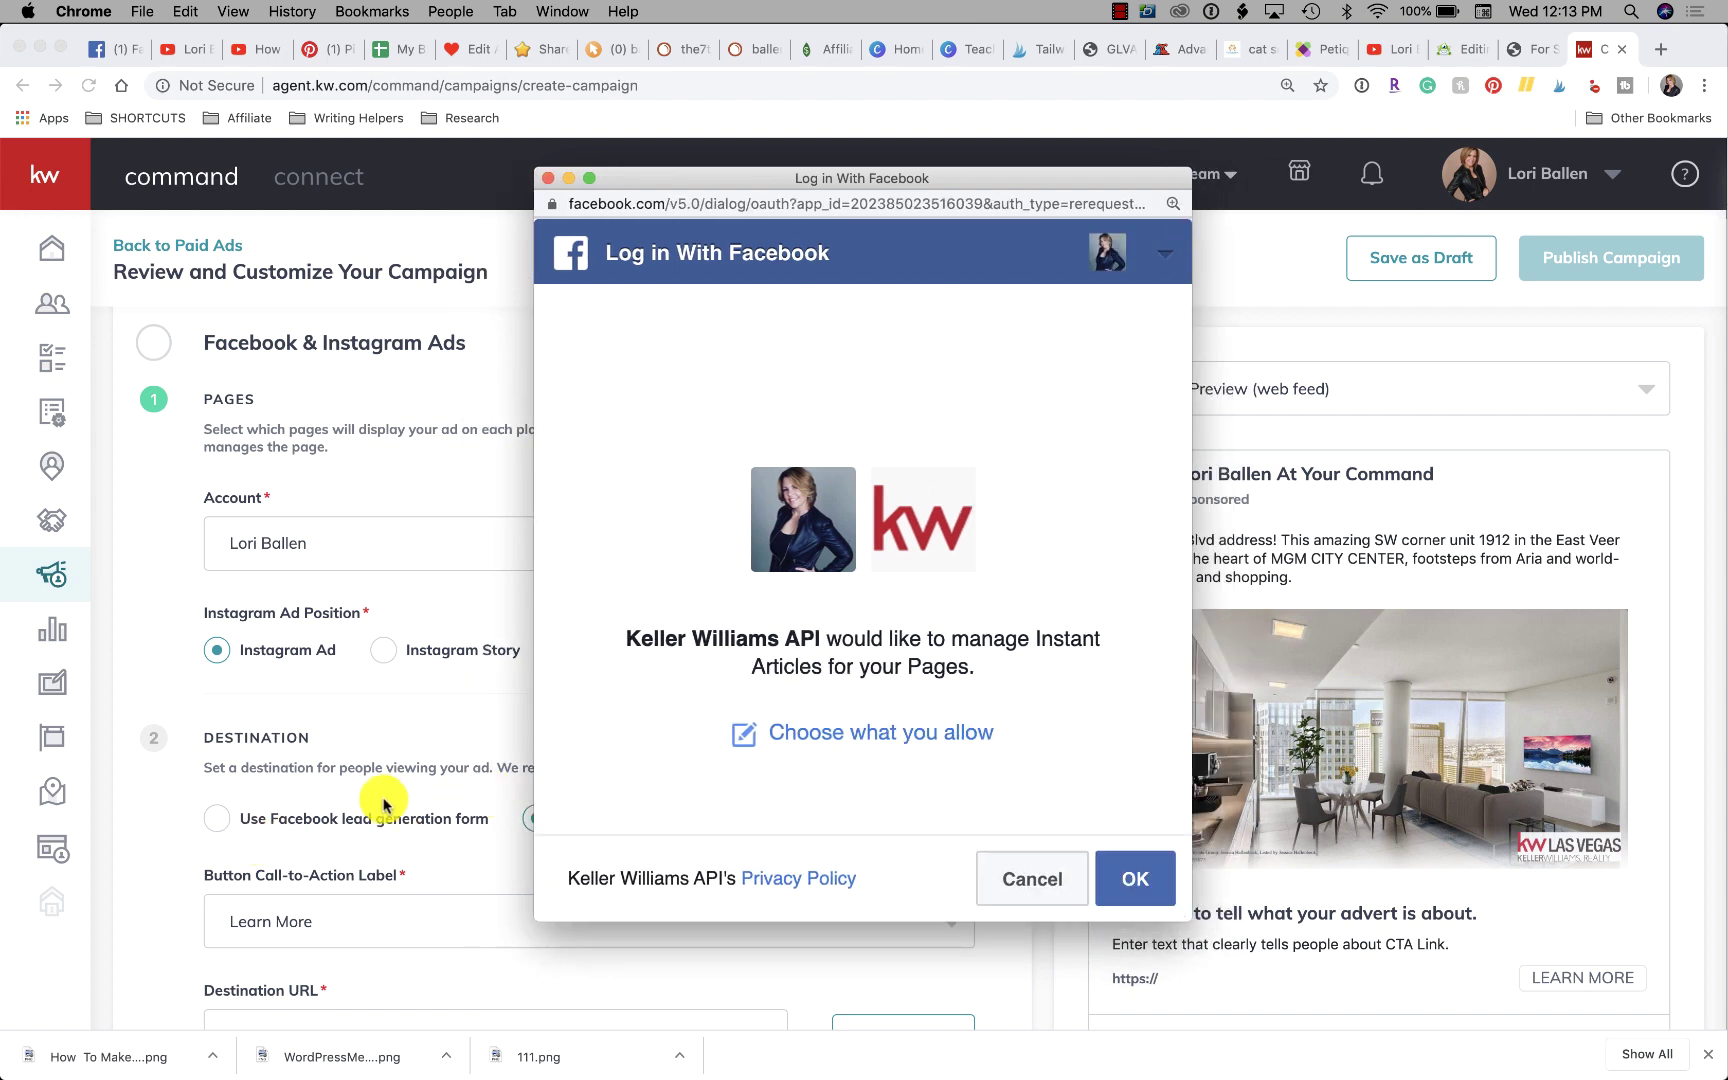
click(548, 178)
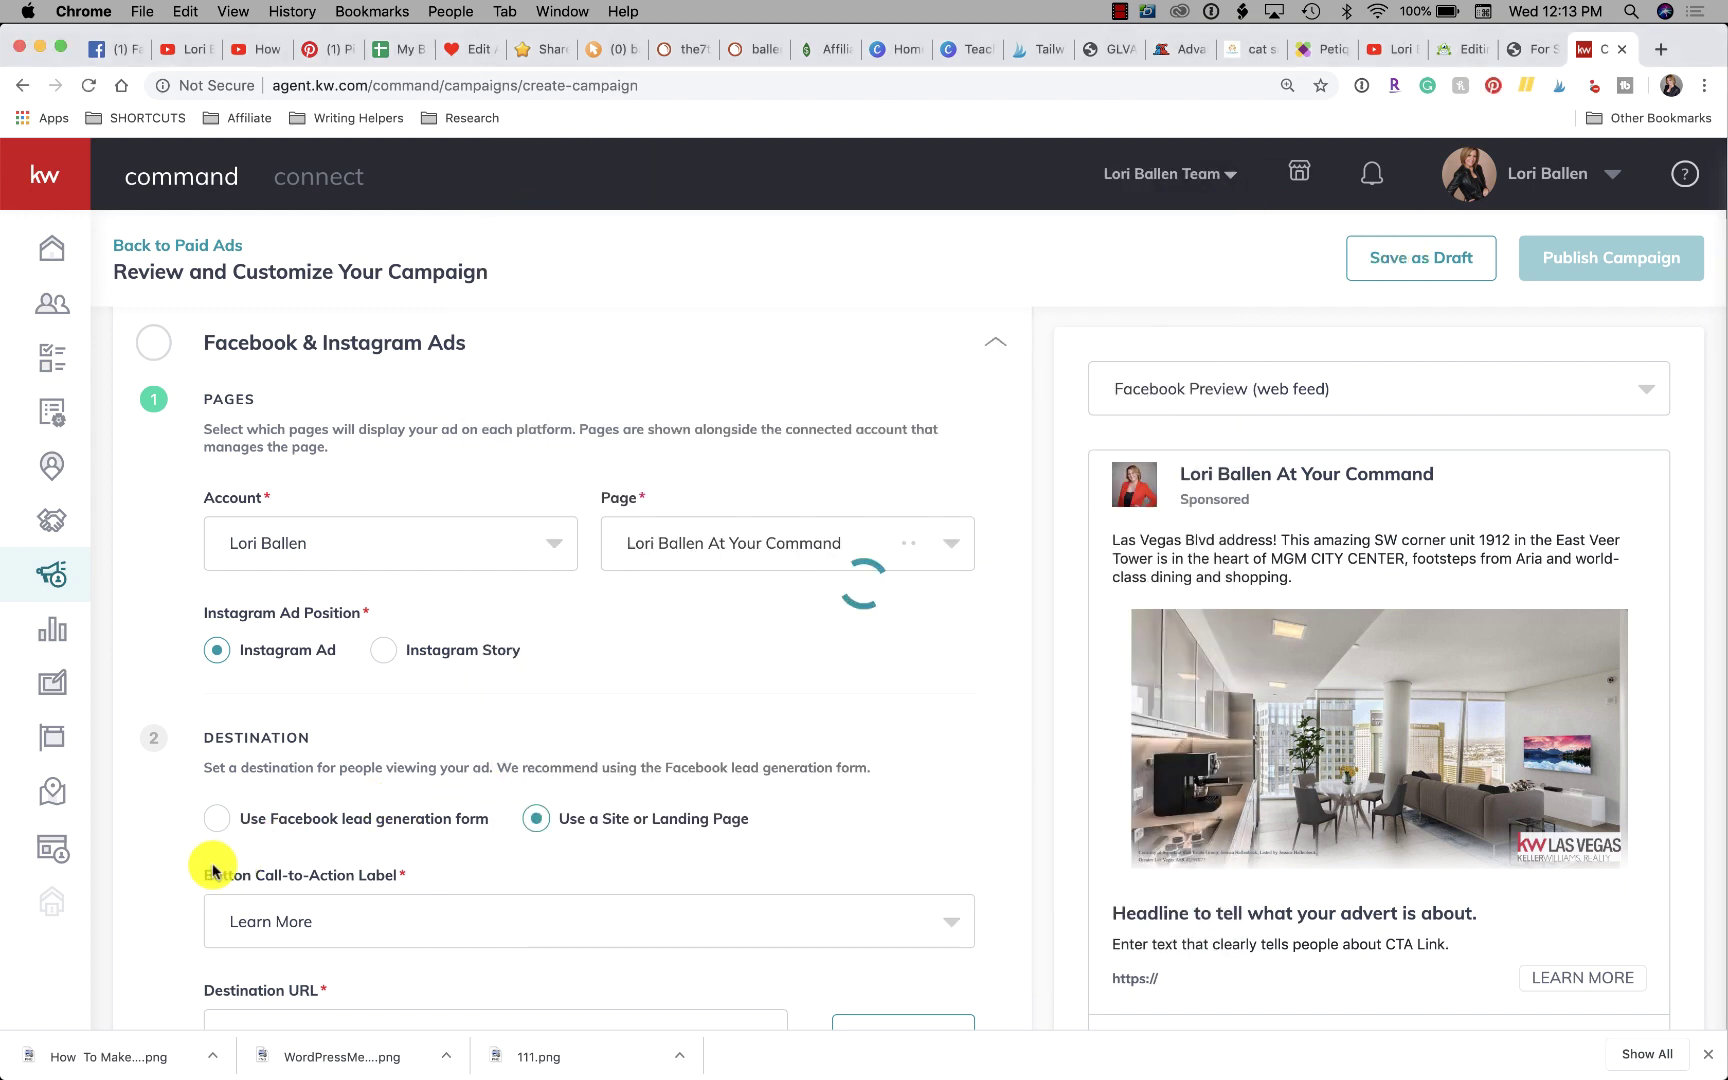
click(216, 818)
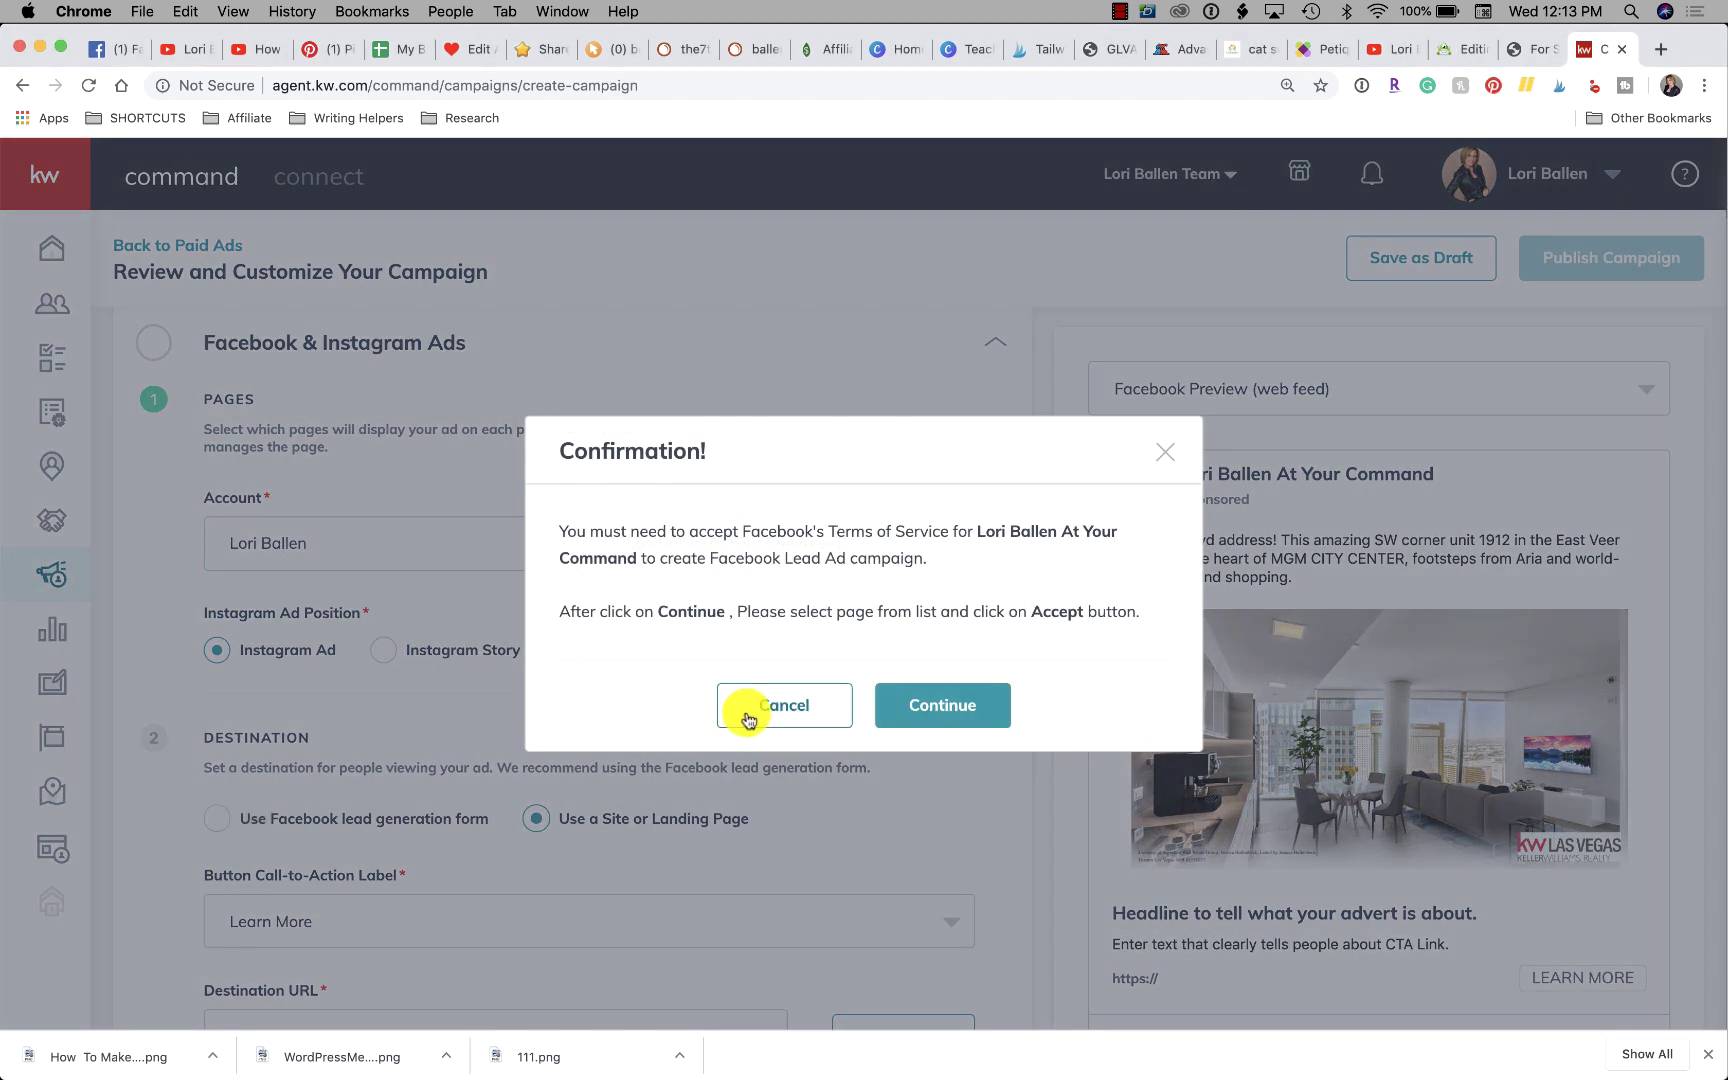
click(748, 716)
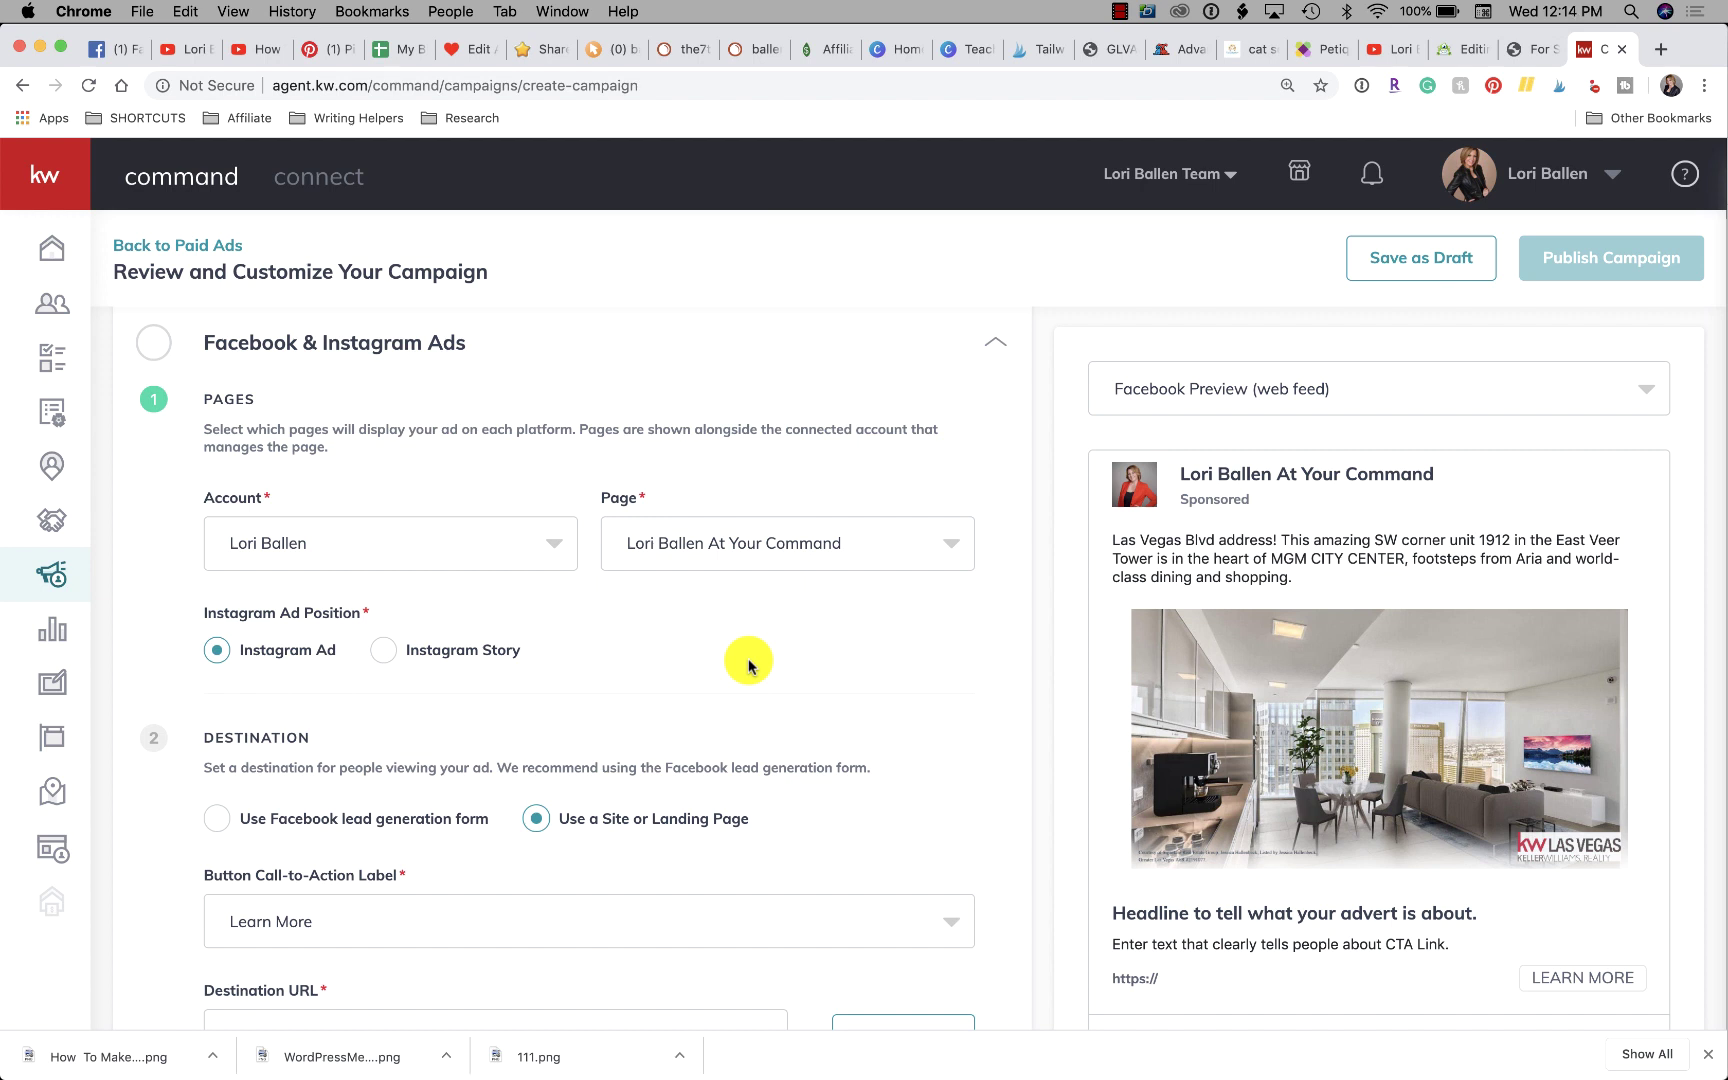
mouse_move(1377, 706)
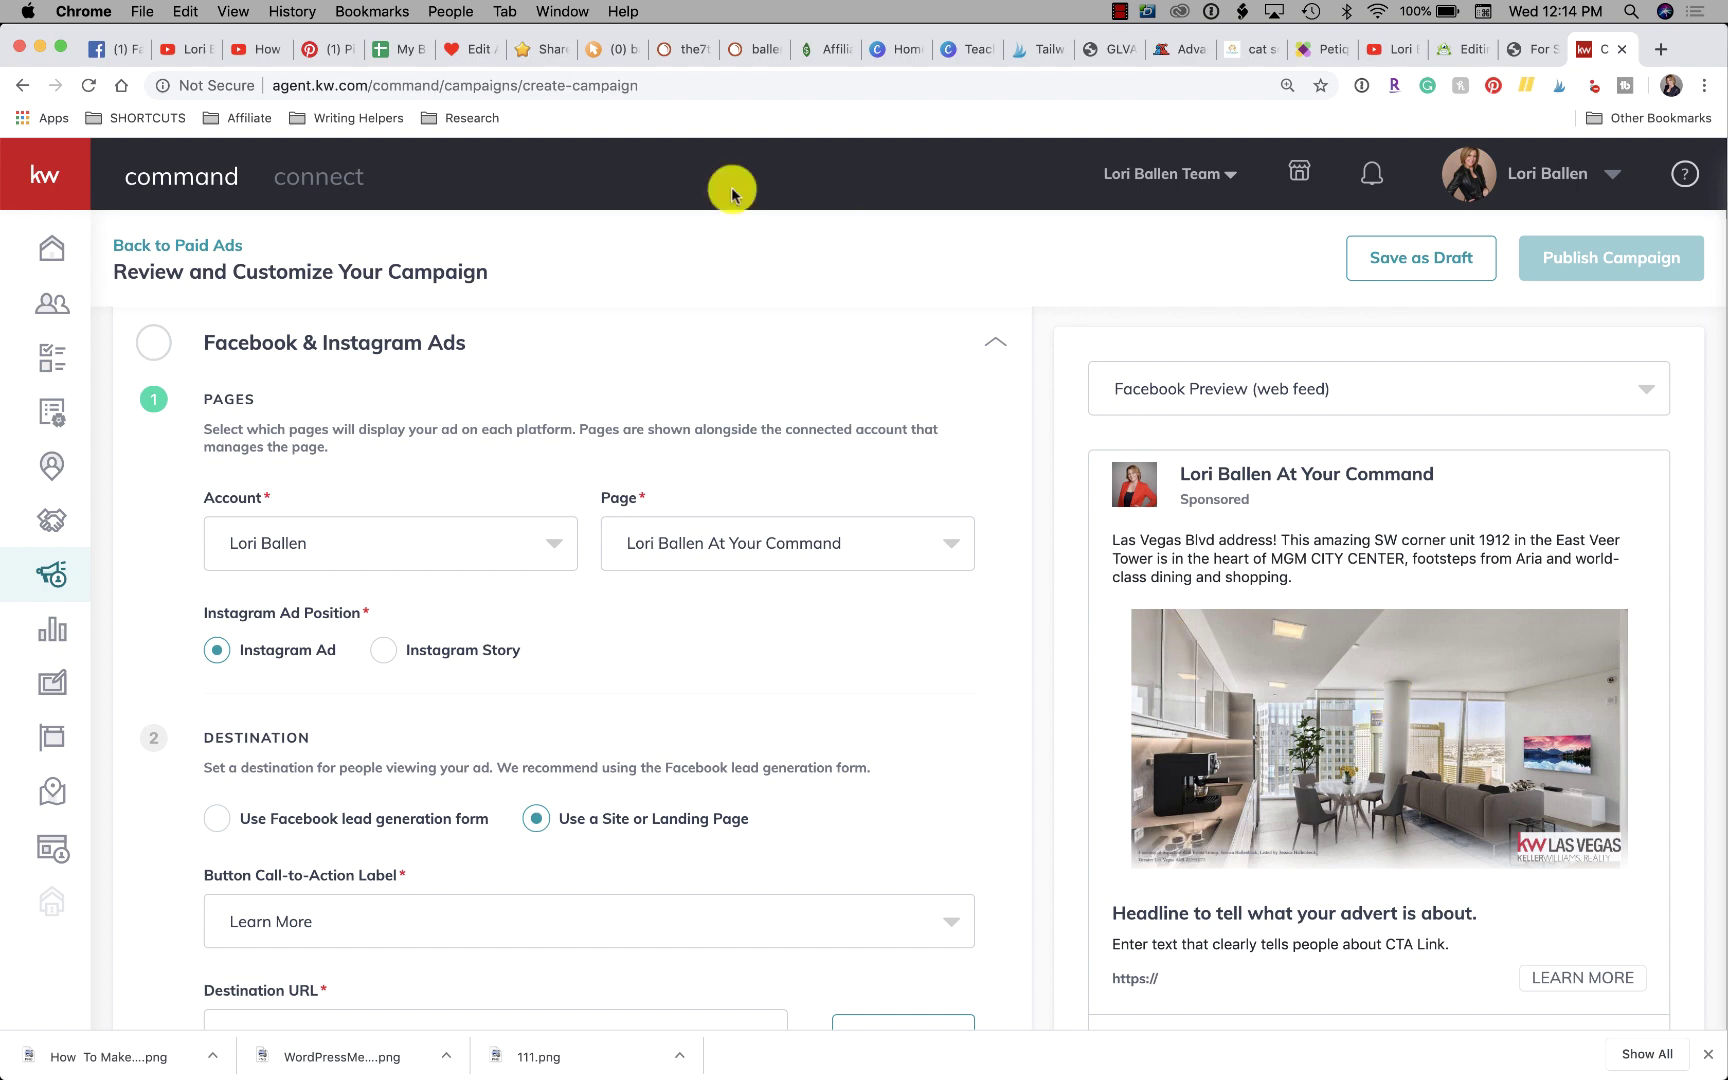
- Leave the unsaved campaign, confirming the exit, to return to the 23-campaign Paid Campaigns list
scroll(200, 280, up, 3)
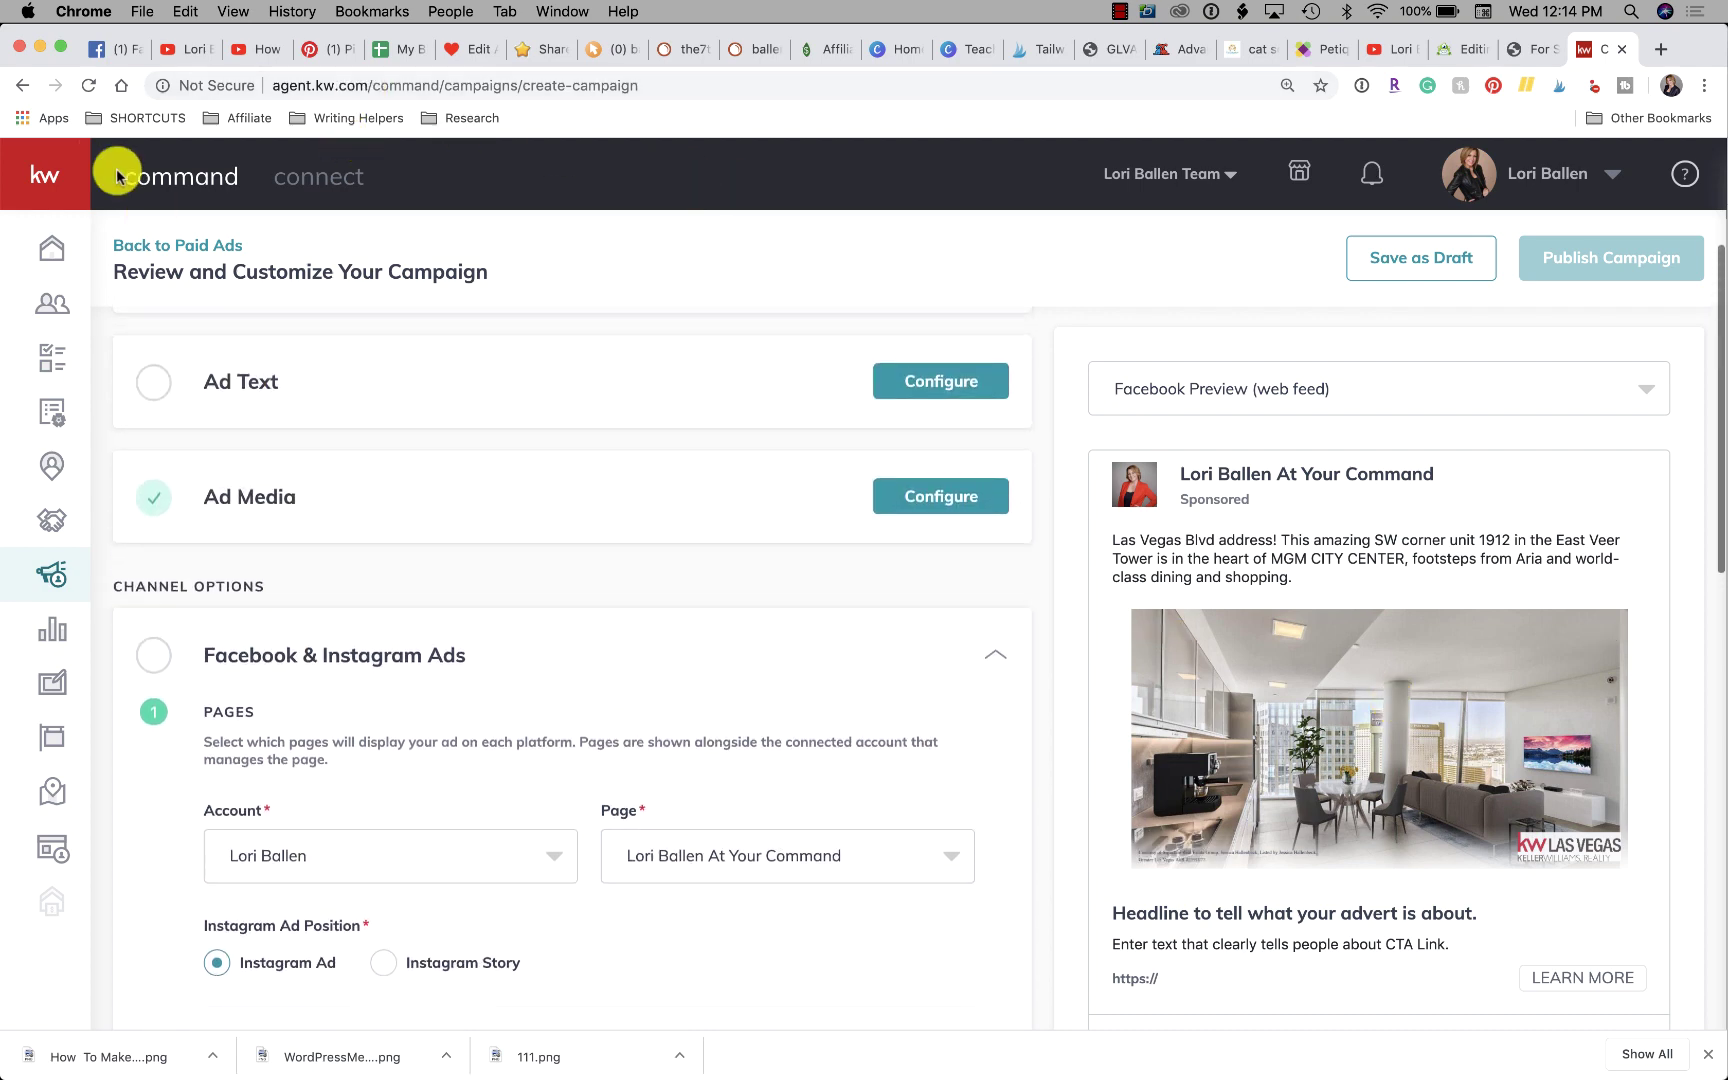
click(22, 85)
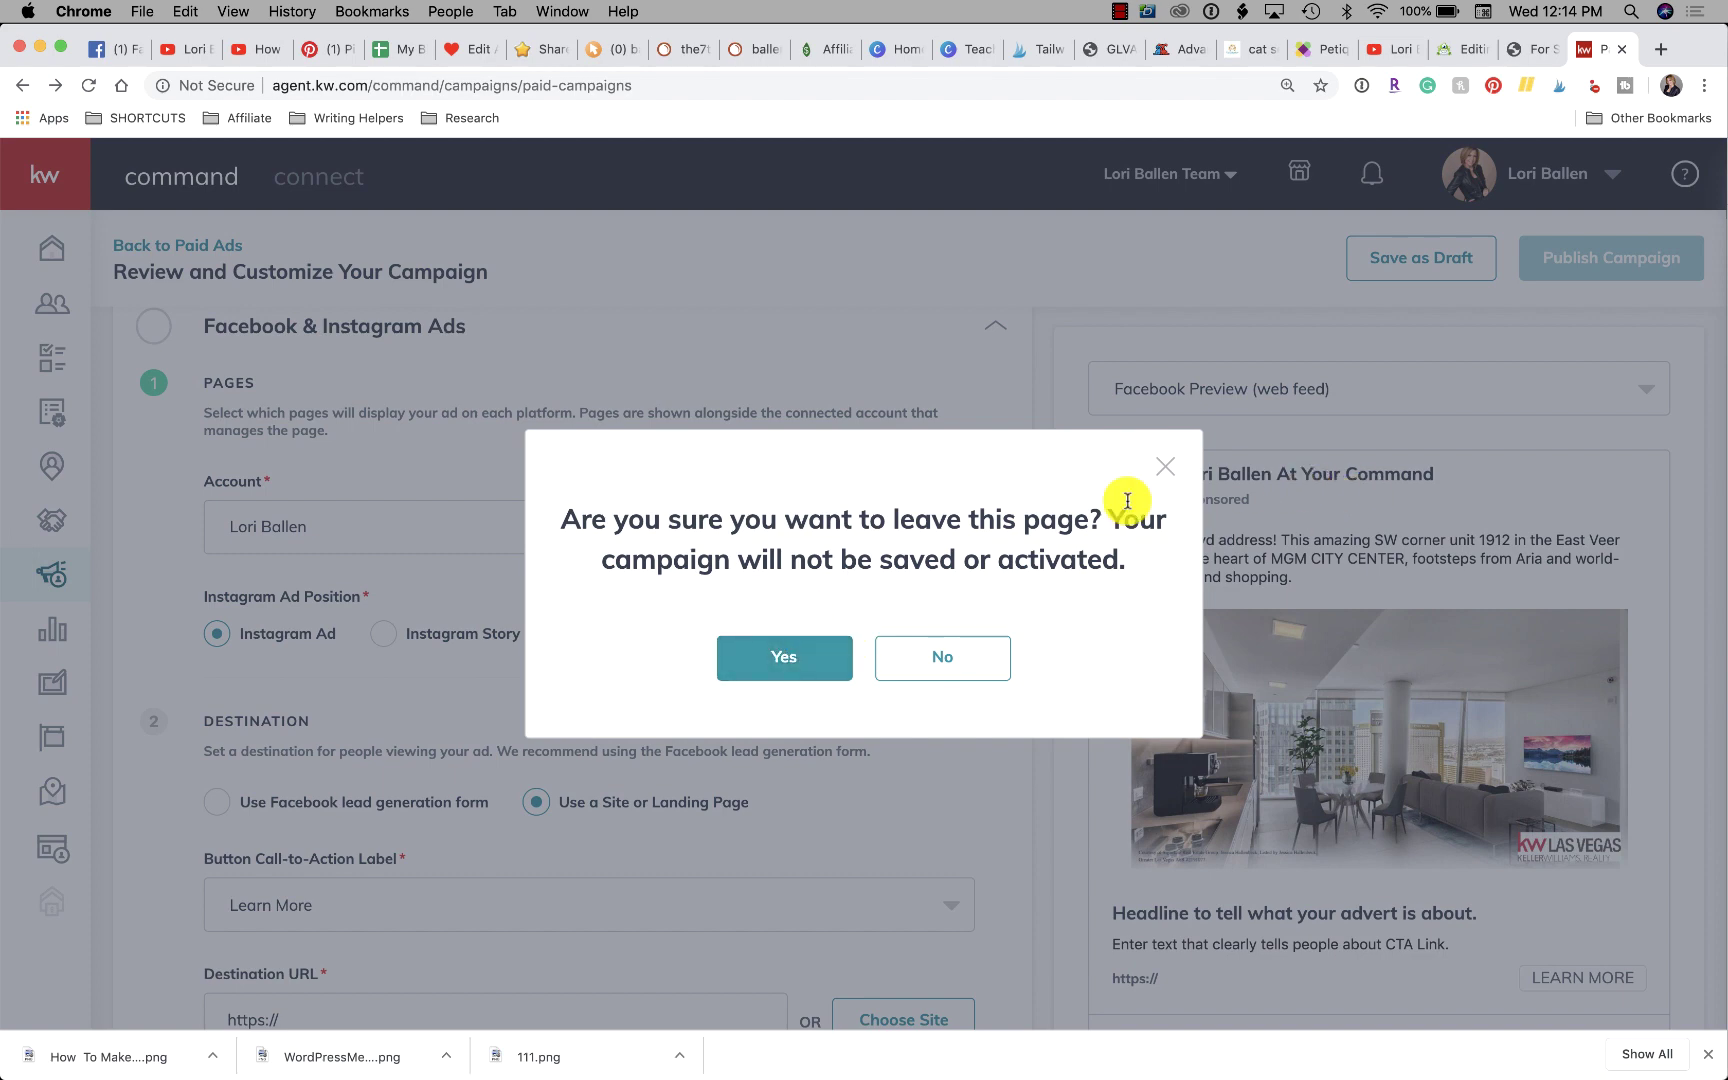
click(795, 660)
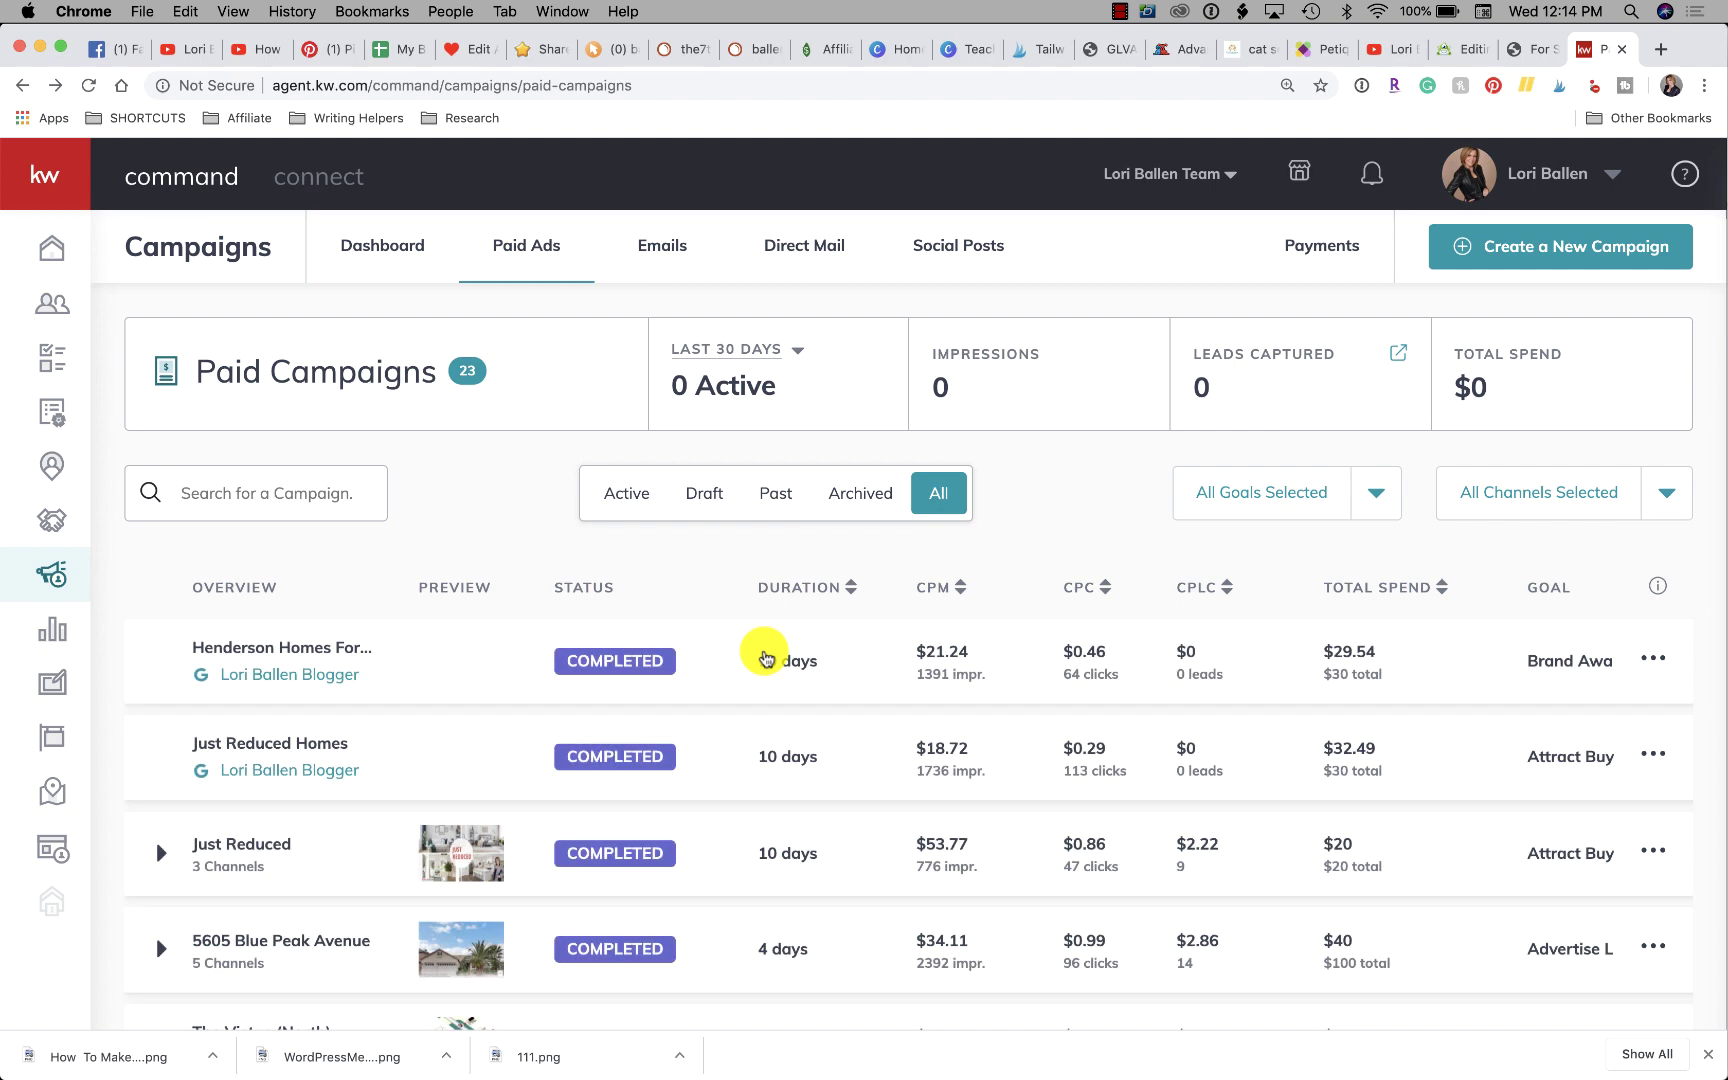
scroll(765, 658, down, 5)
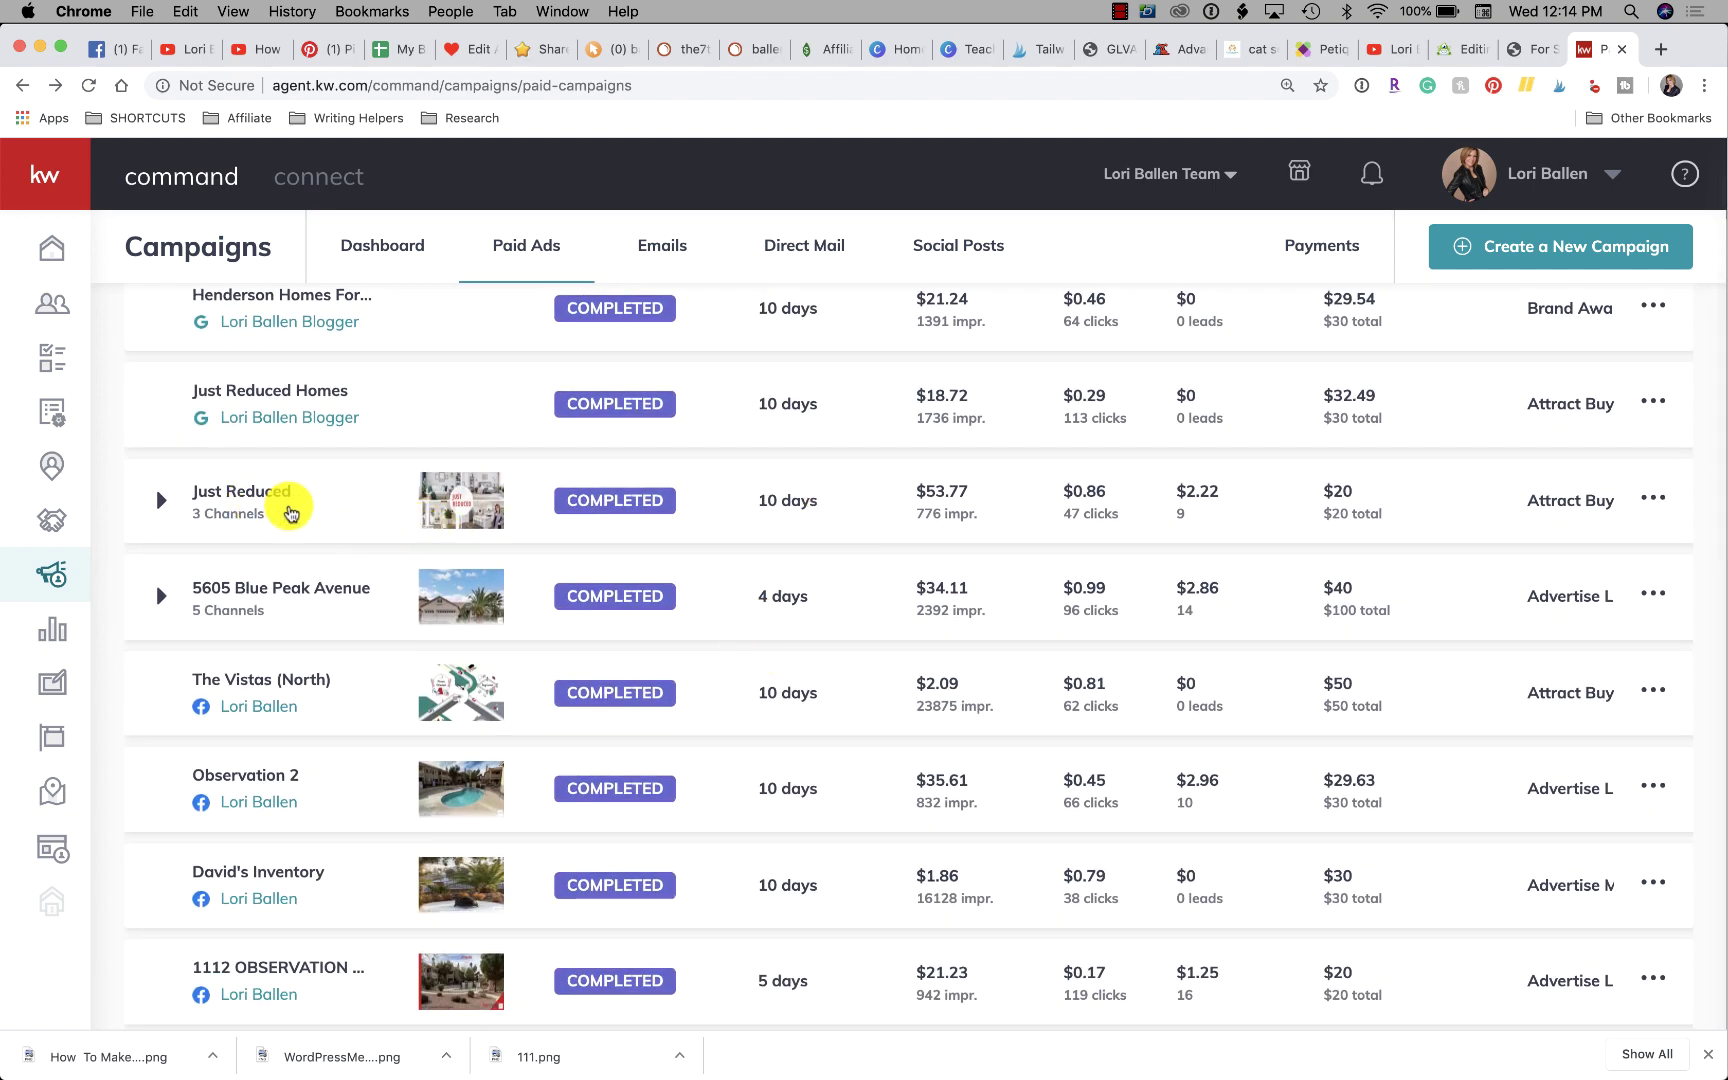
scroll(288, 508, up, 5)
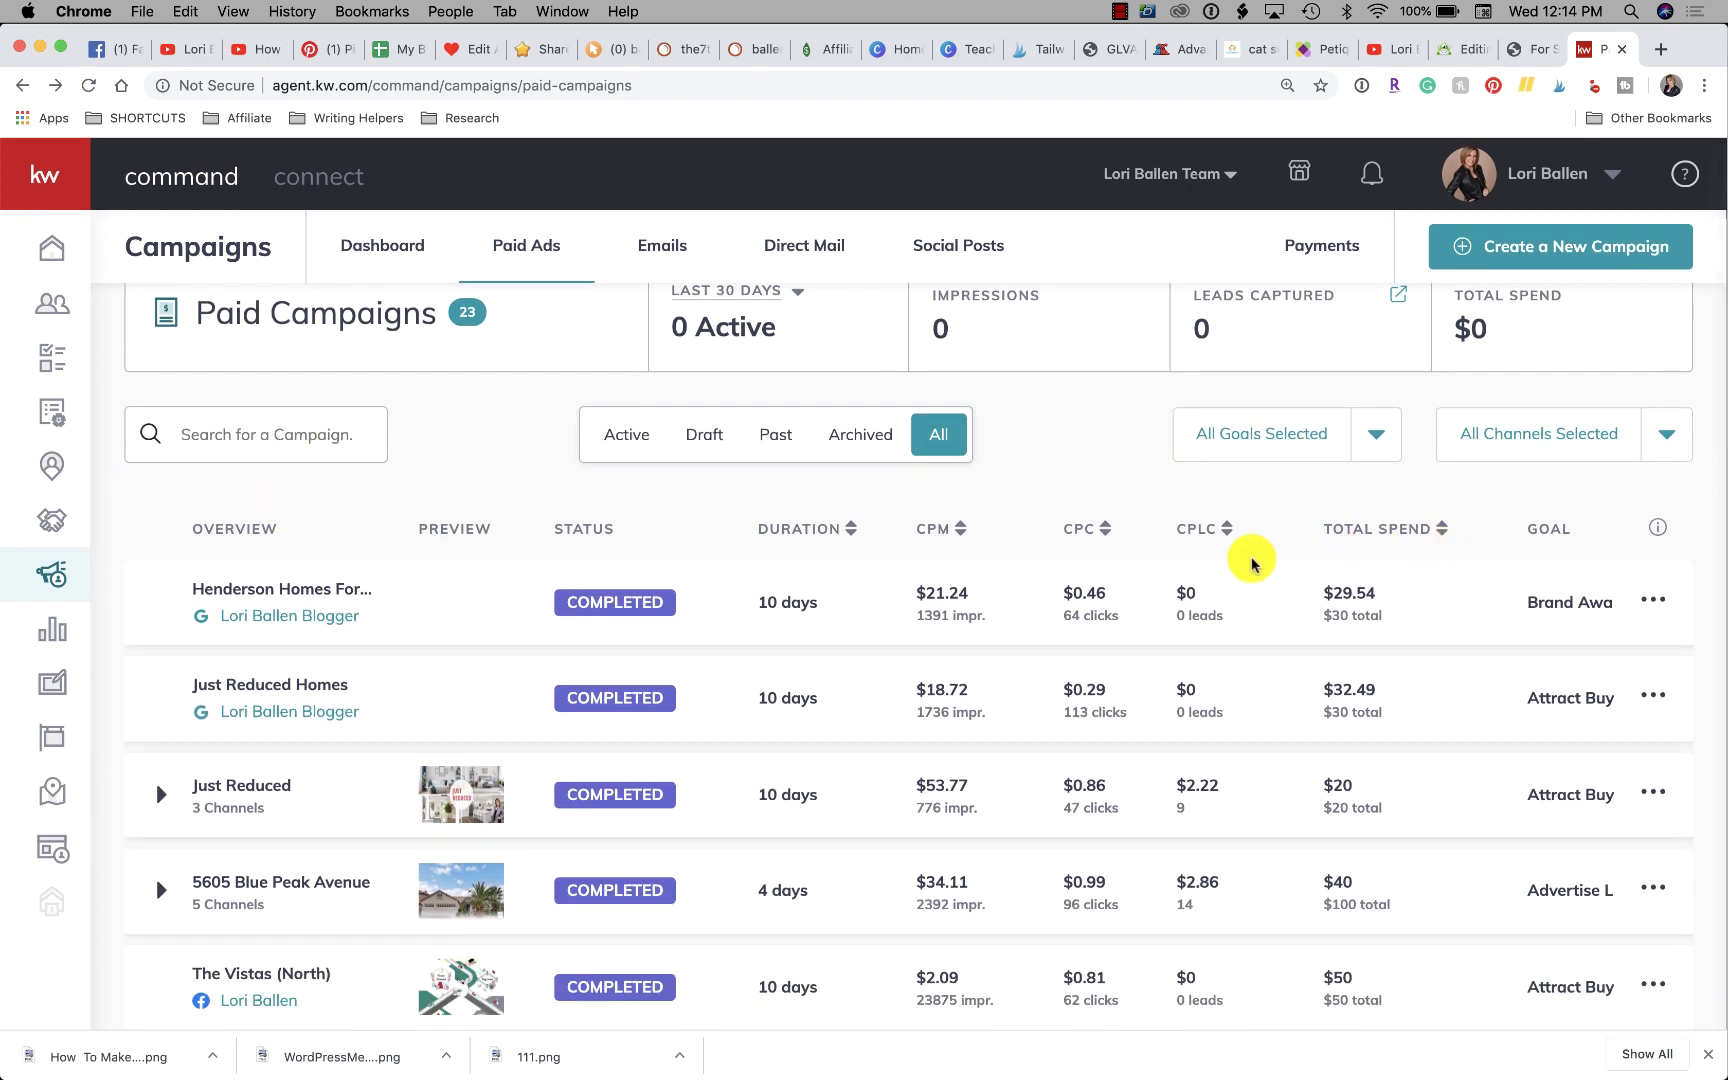
scroll(1251, 563, down, 2)
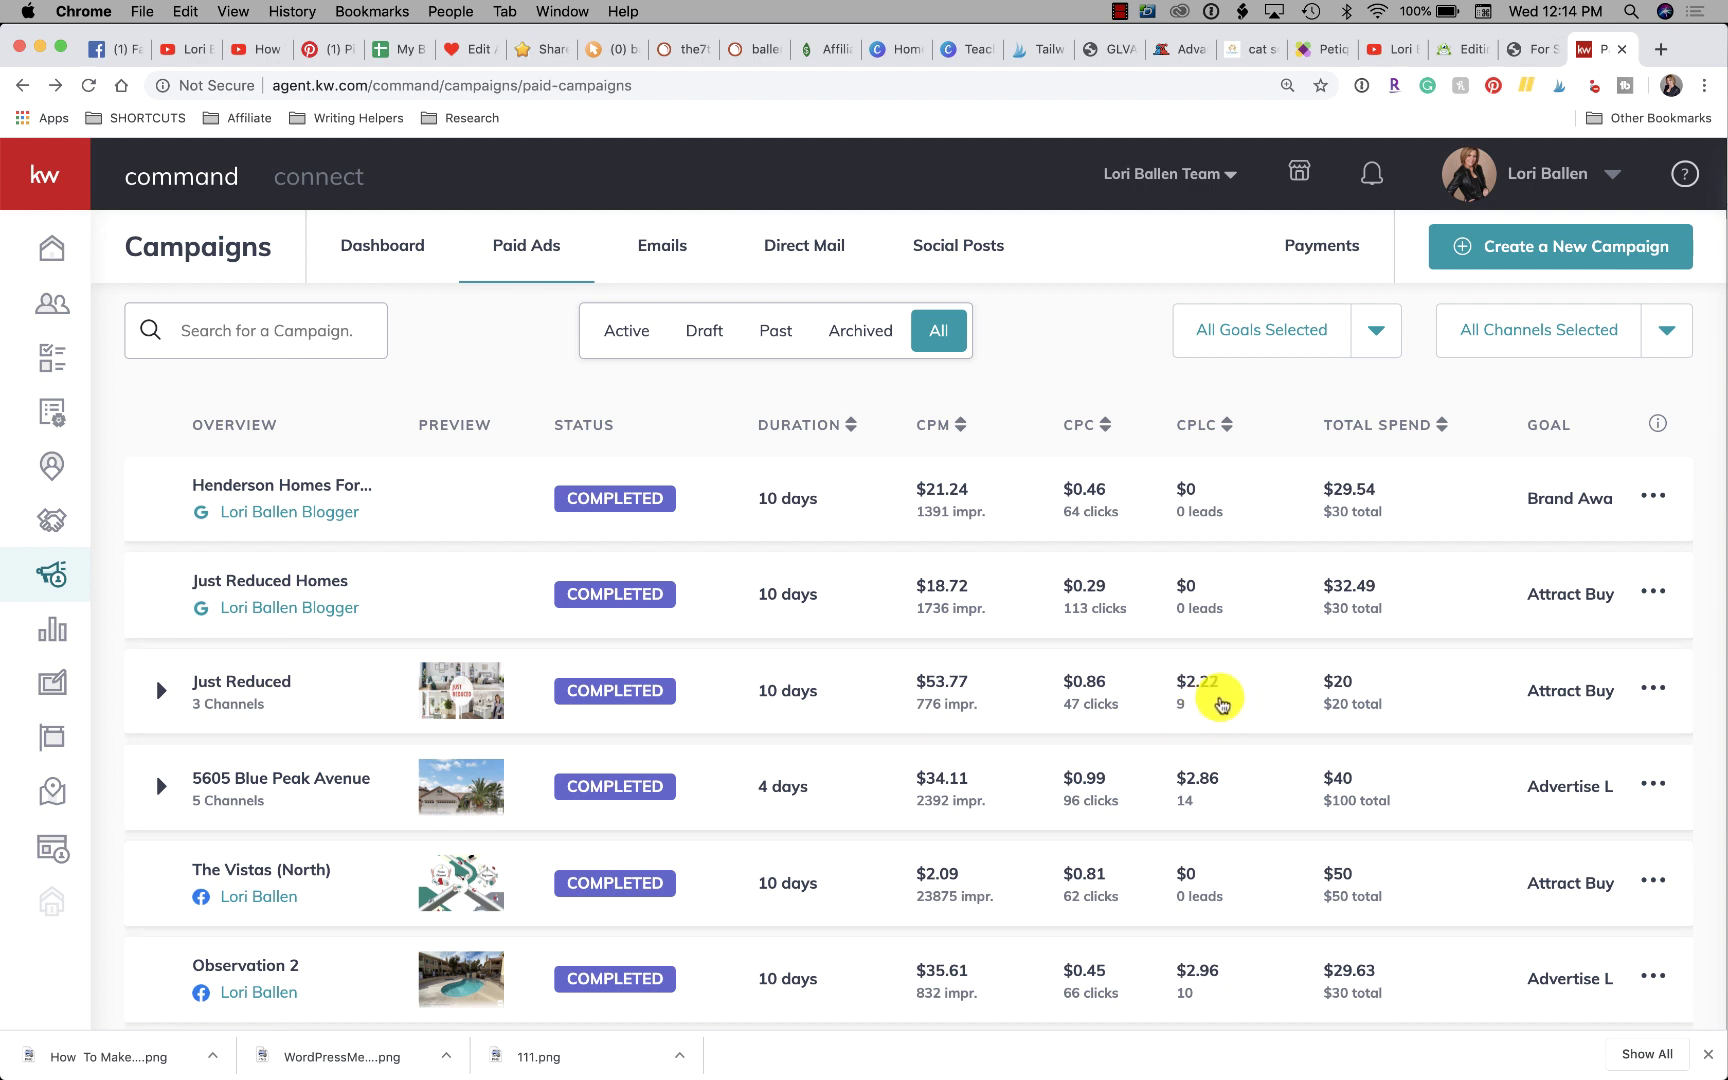
scroll(1221, 703, down, 2)
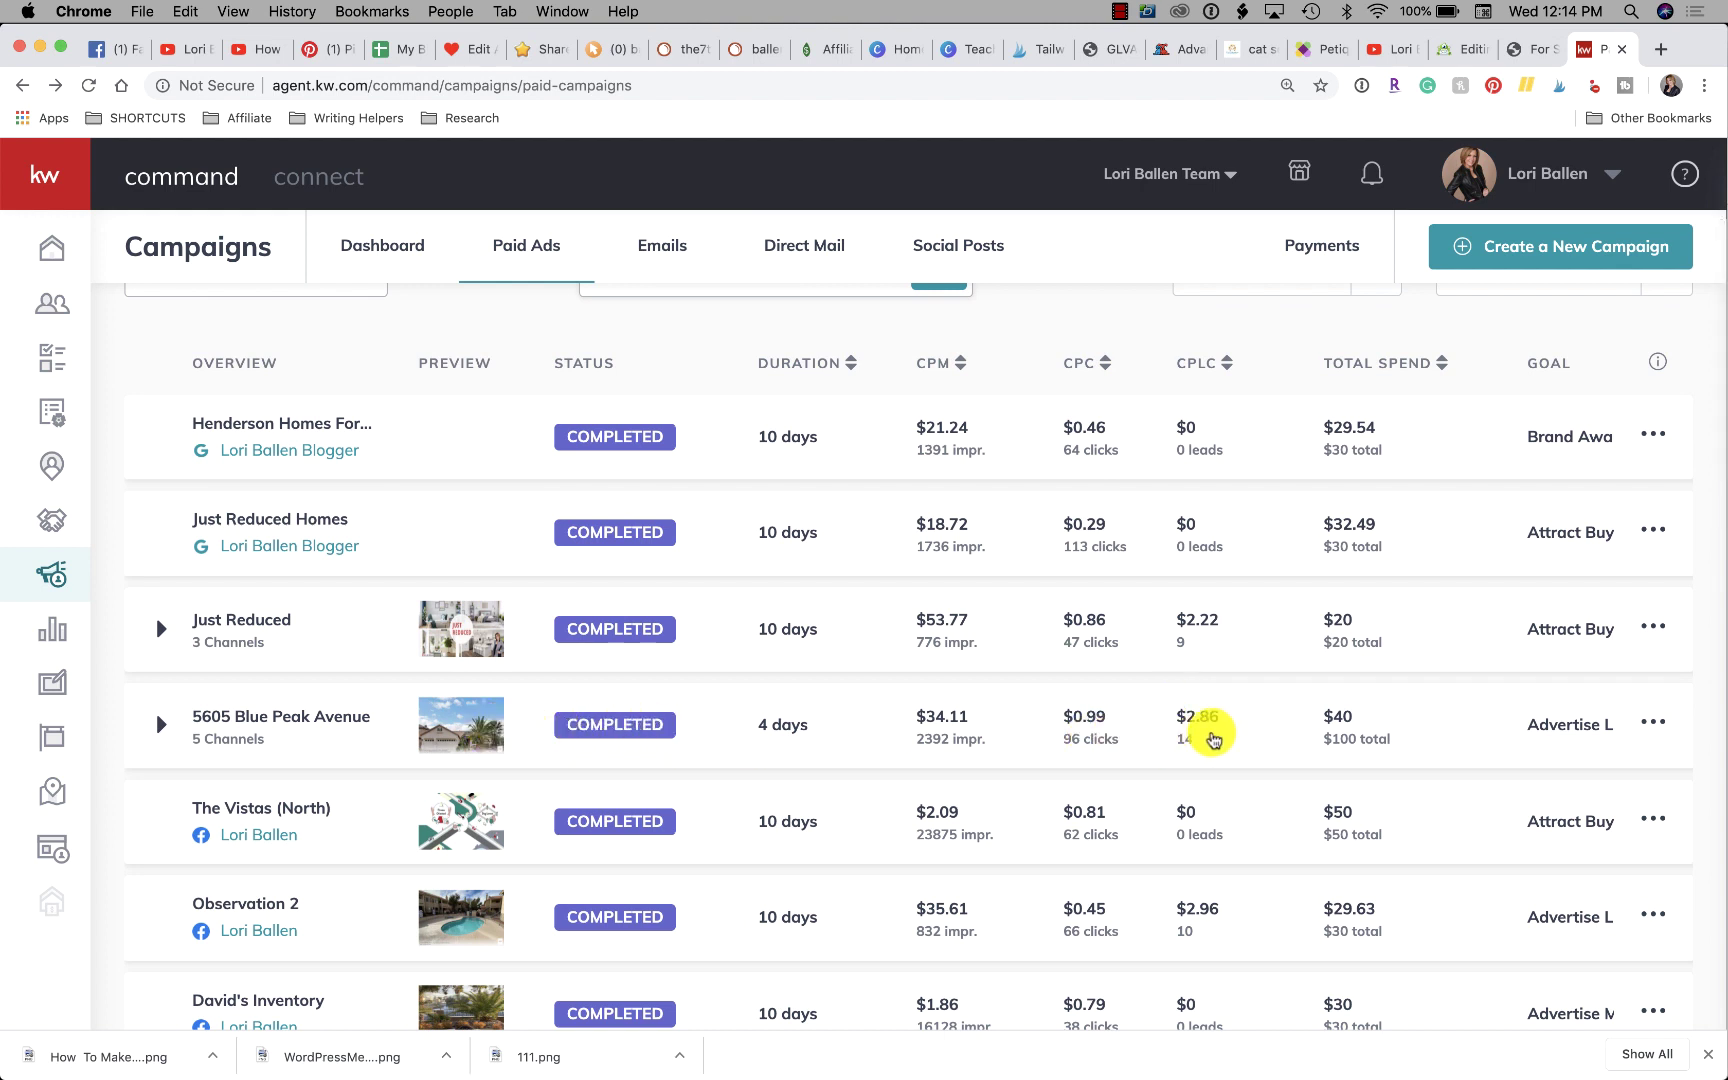
scroll(1213, 736, down, 6)
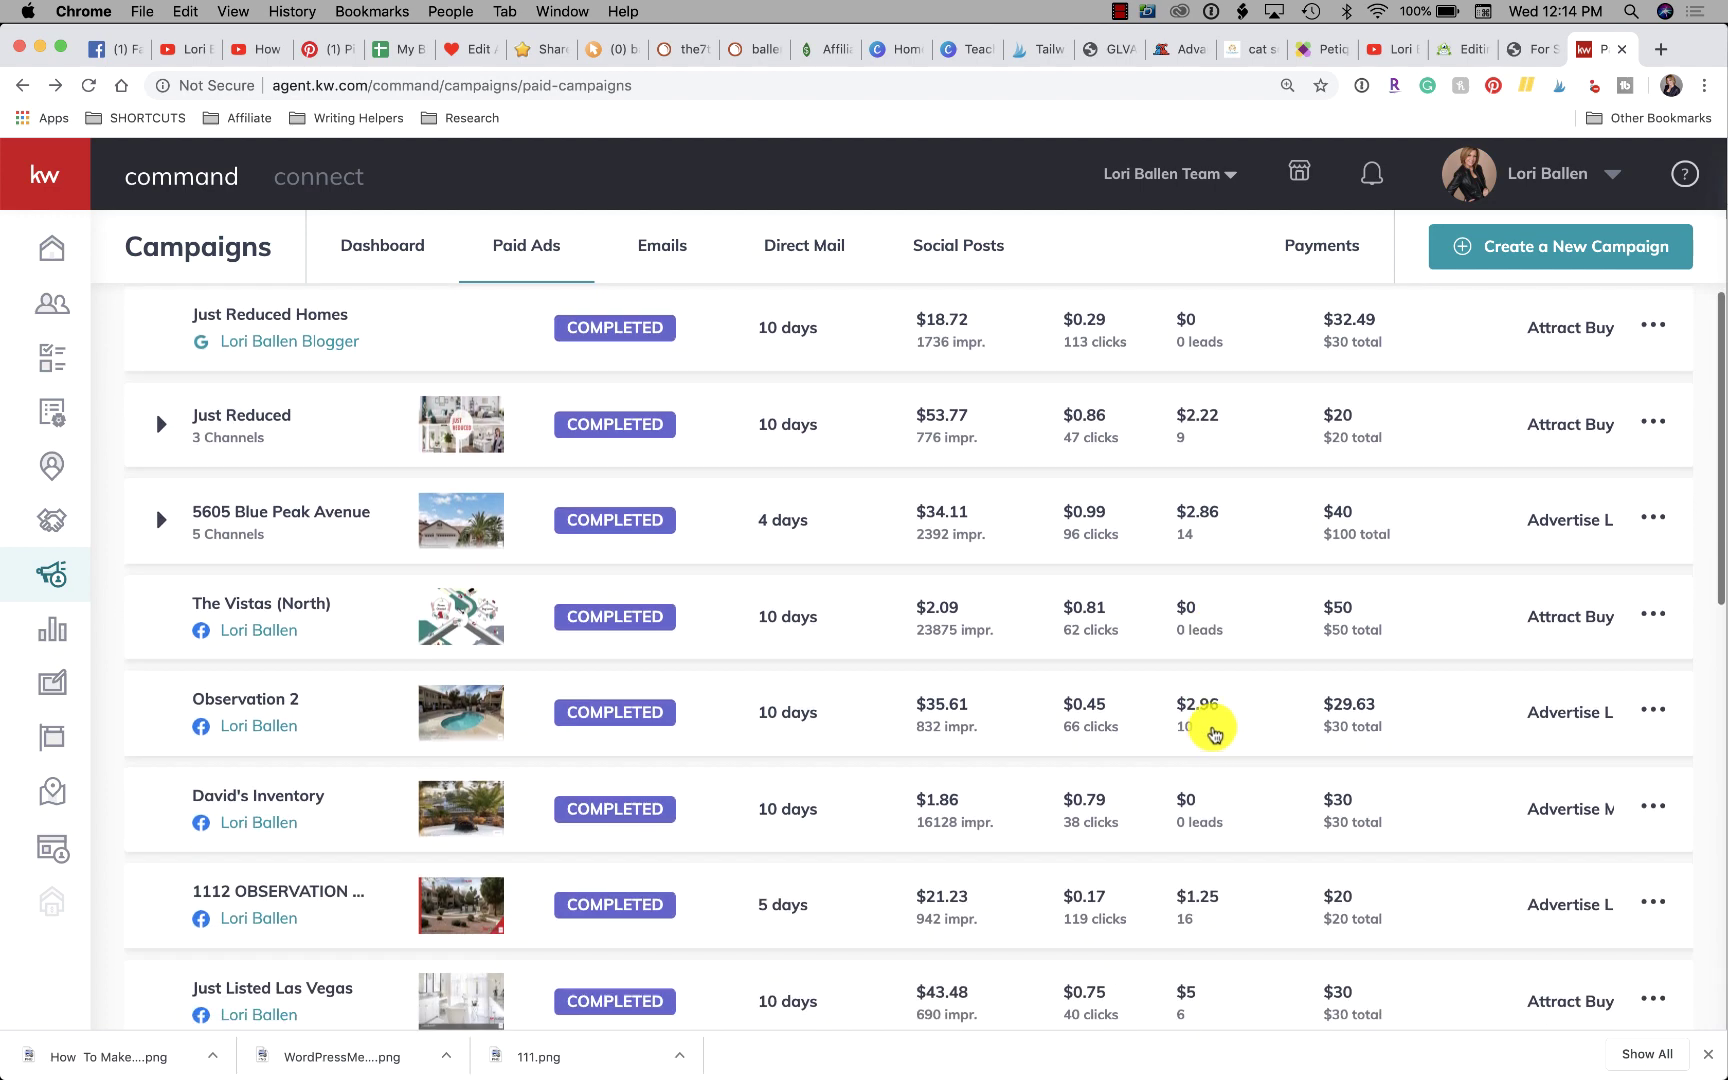
scroll(1213, 736, down, 8)
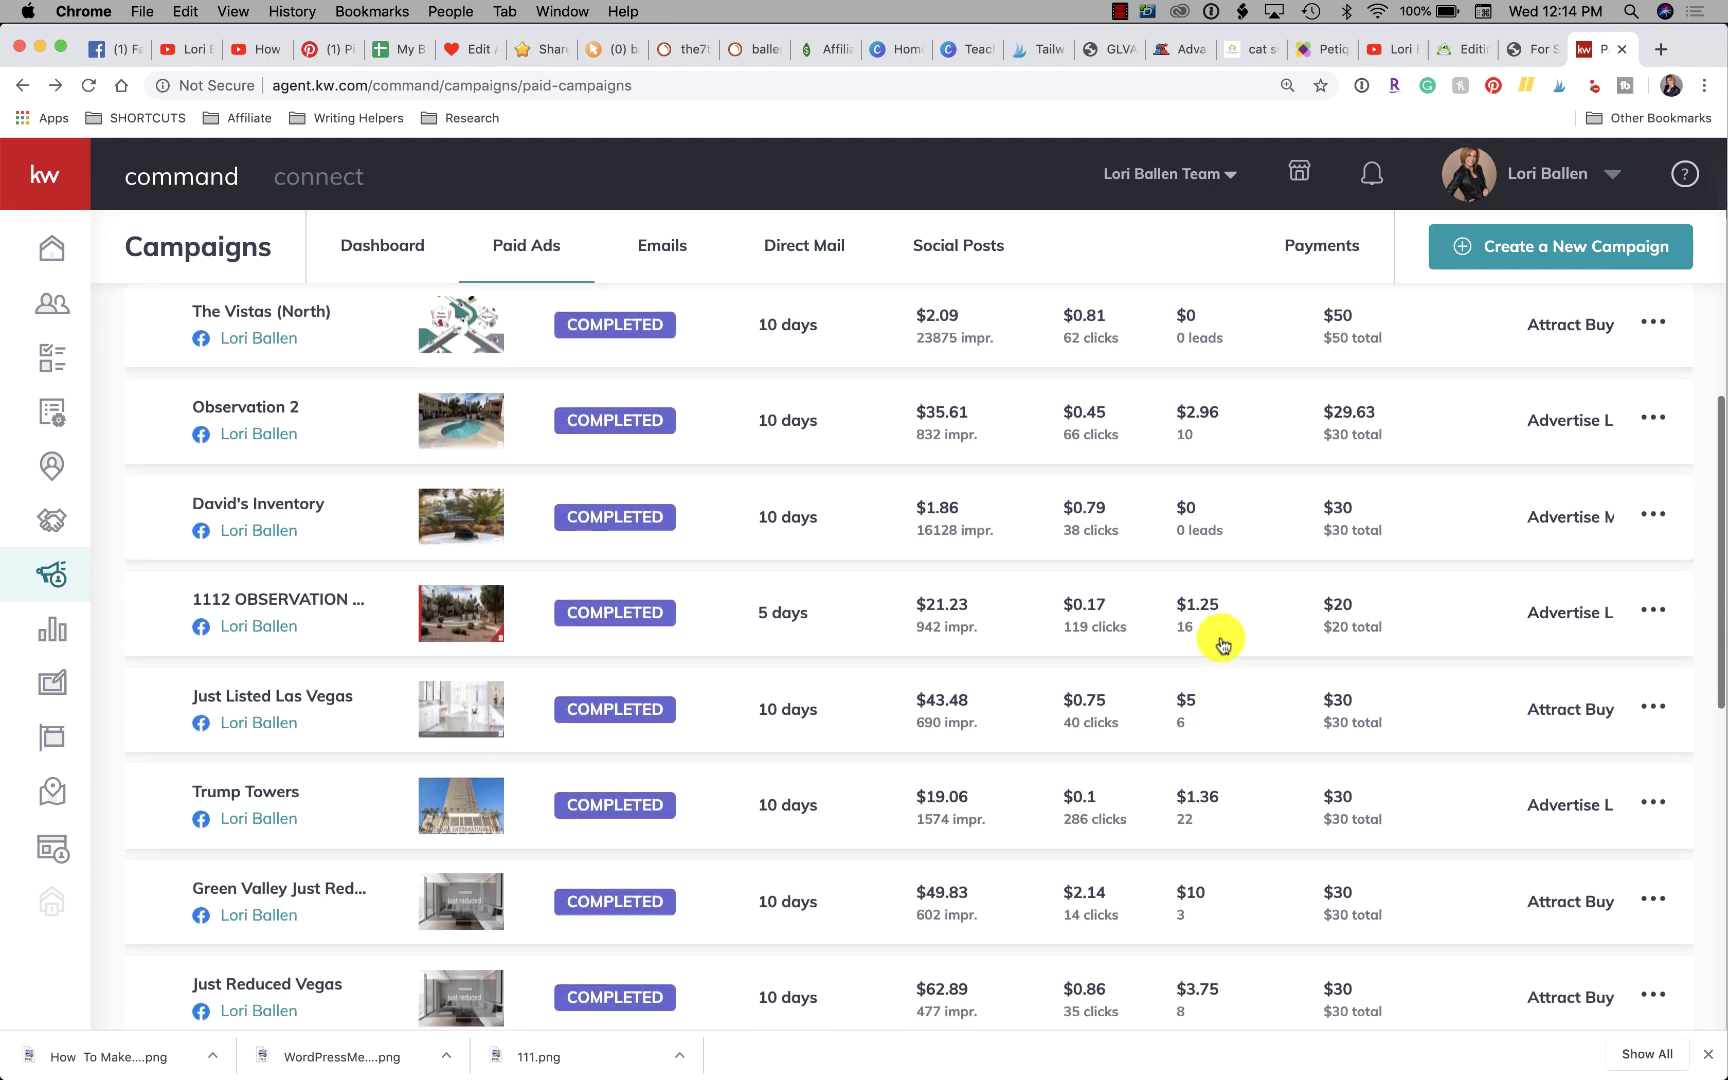
scroll(1222, 645, down, 5)
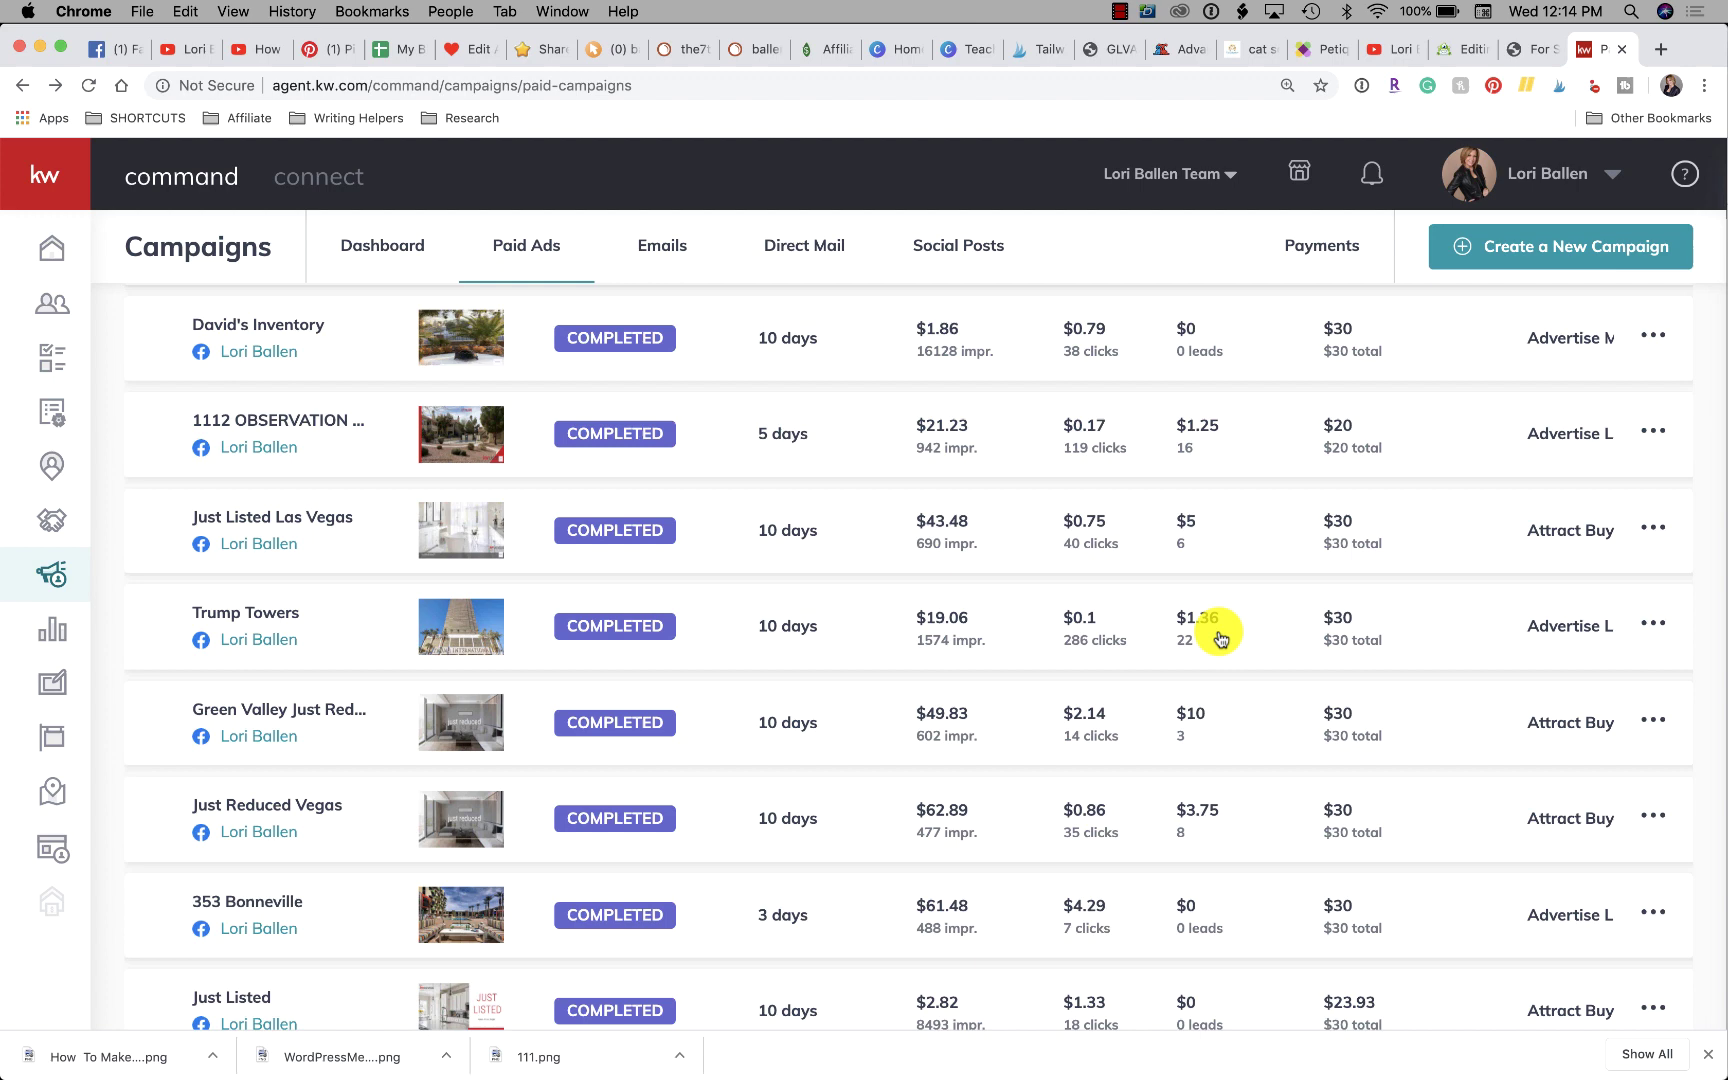
scroll(1220, 638, down, 6)
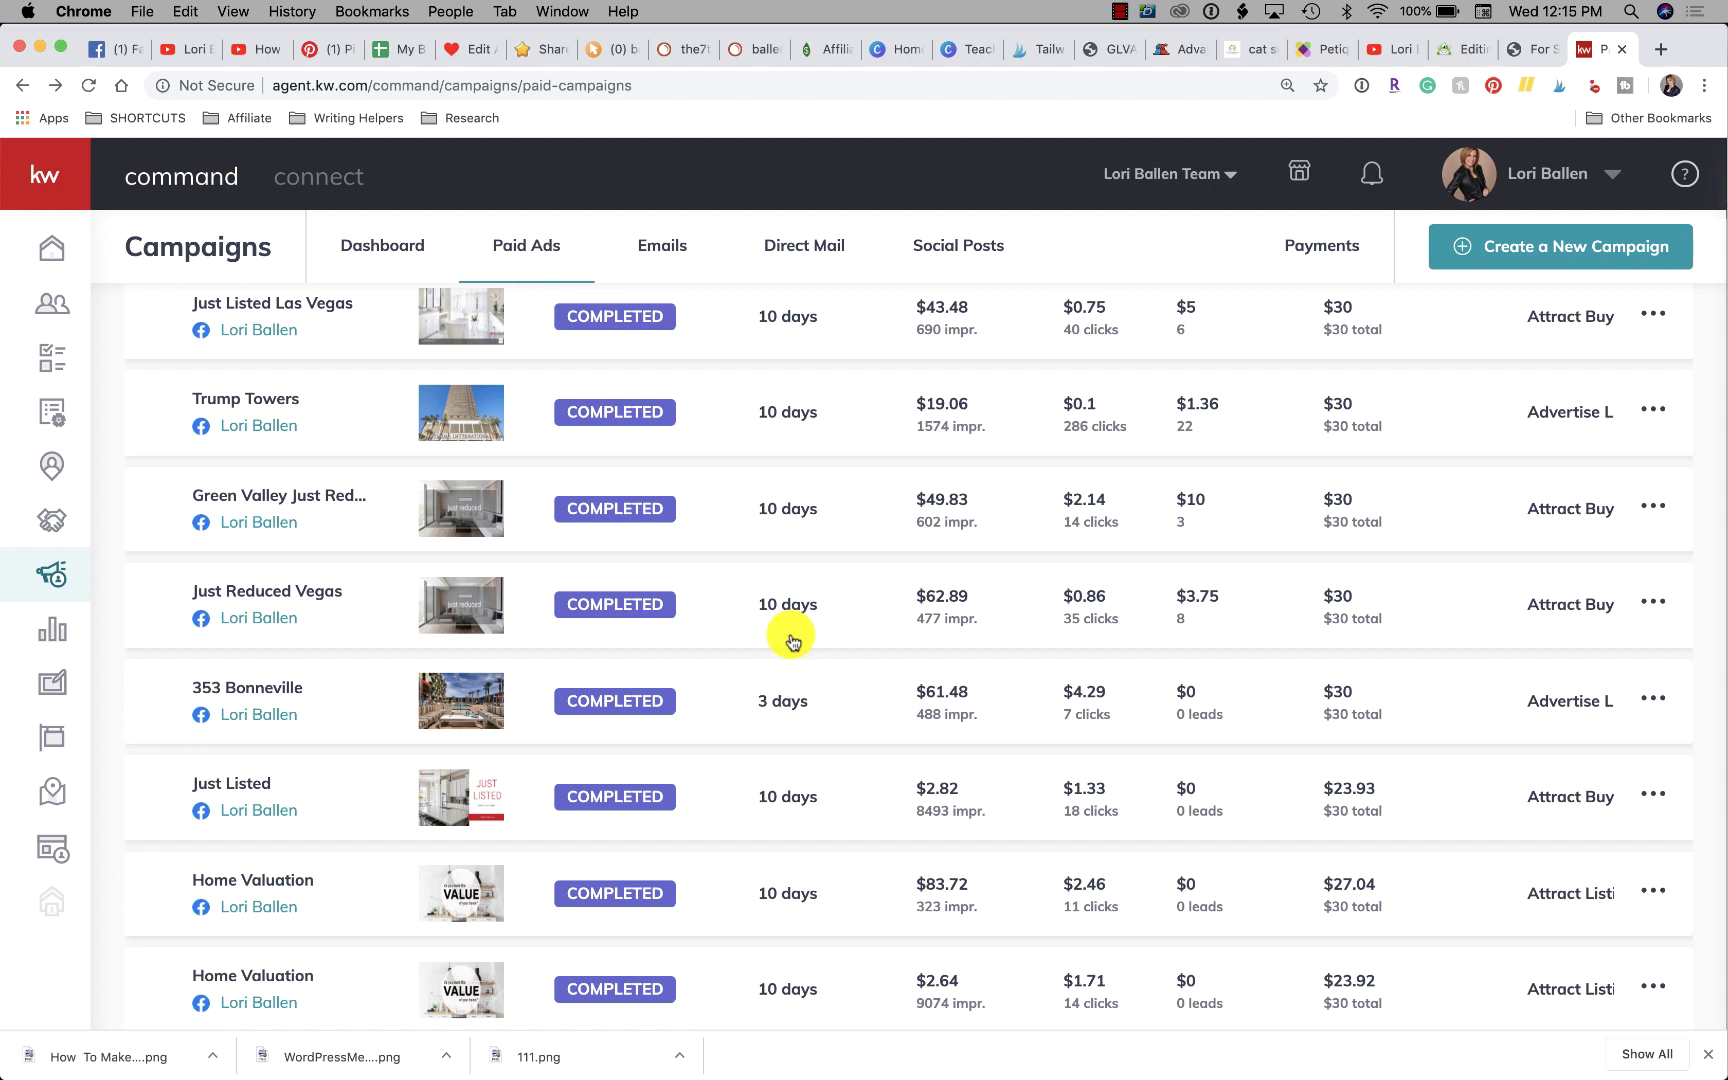
scroll(1188, 644, up, 14)
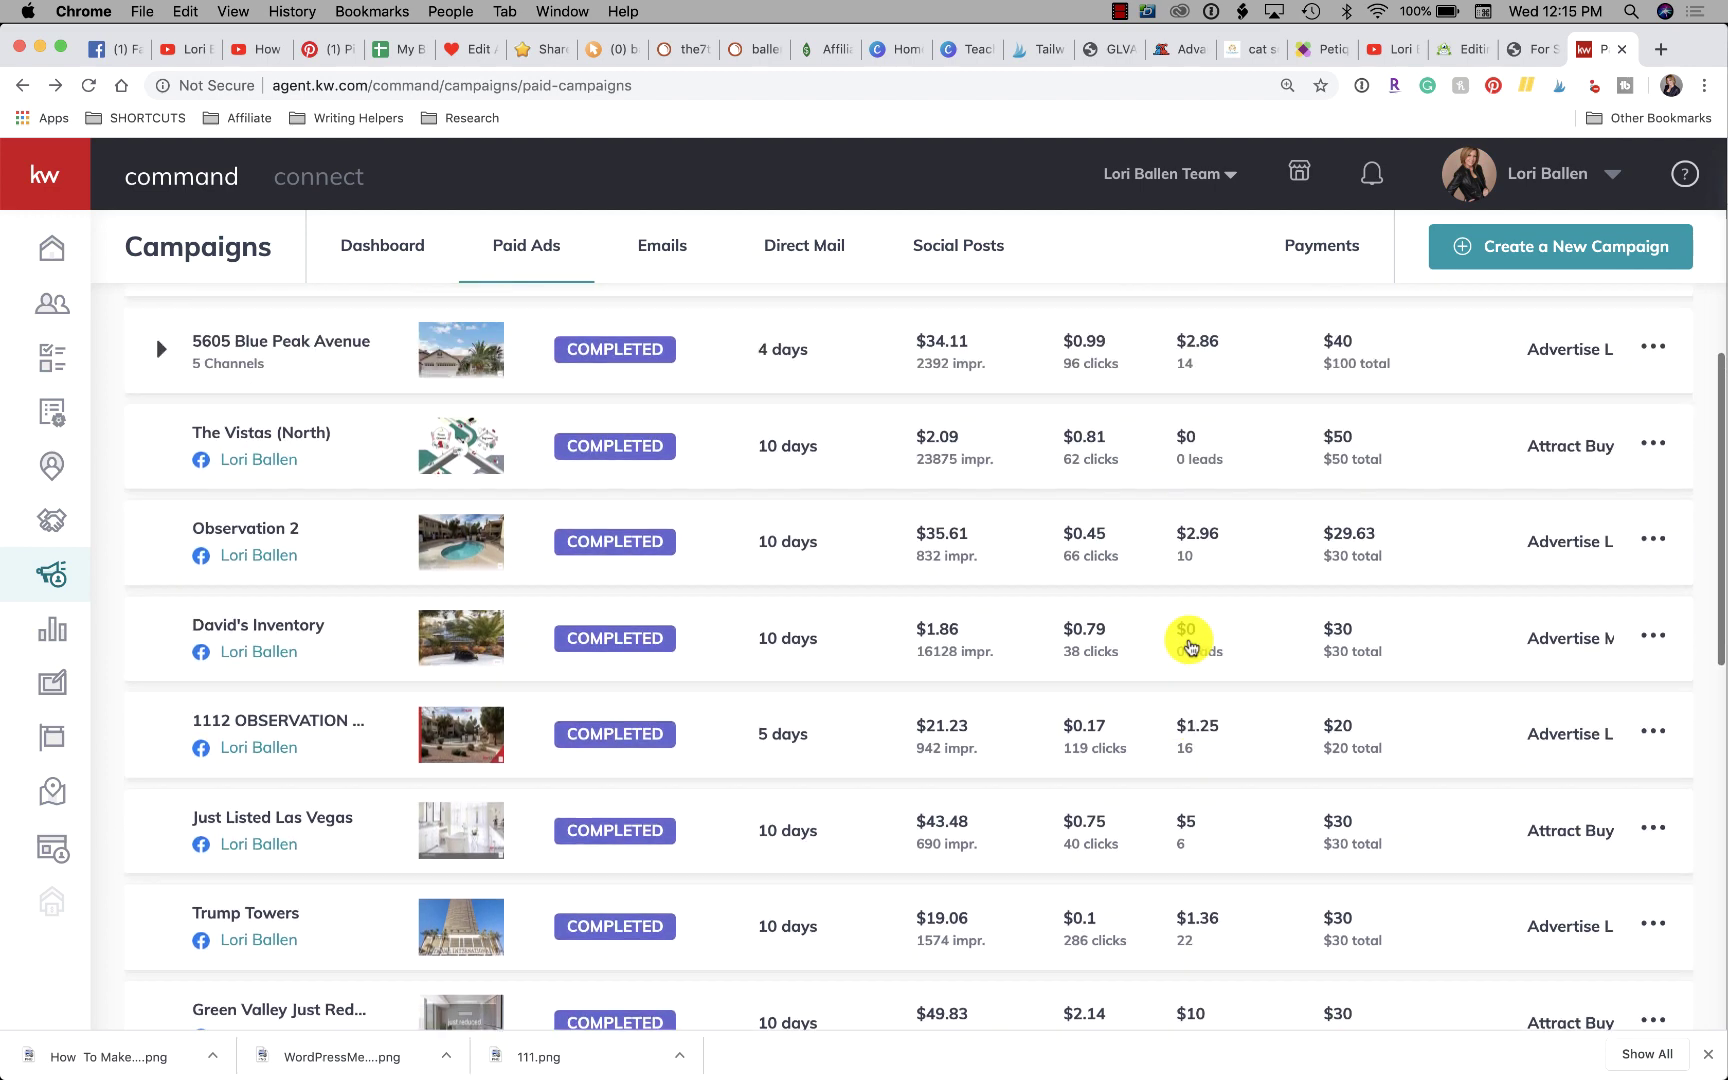
scroll(1188, 644, up, 4)
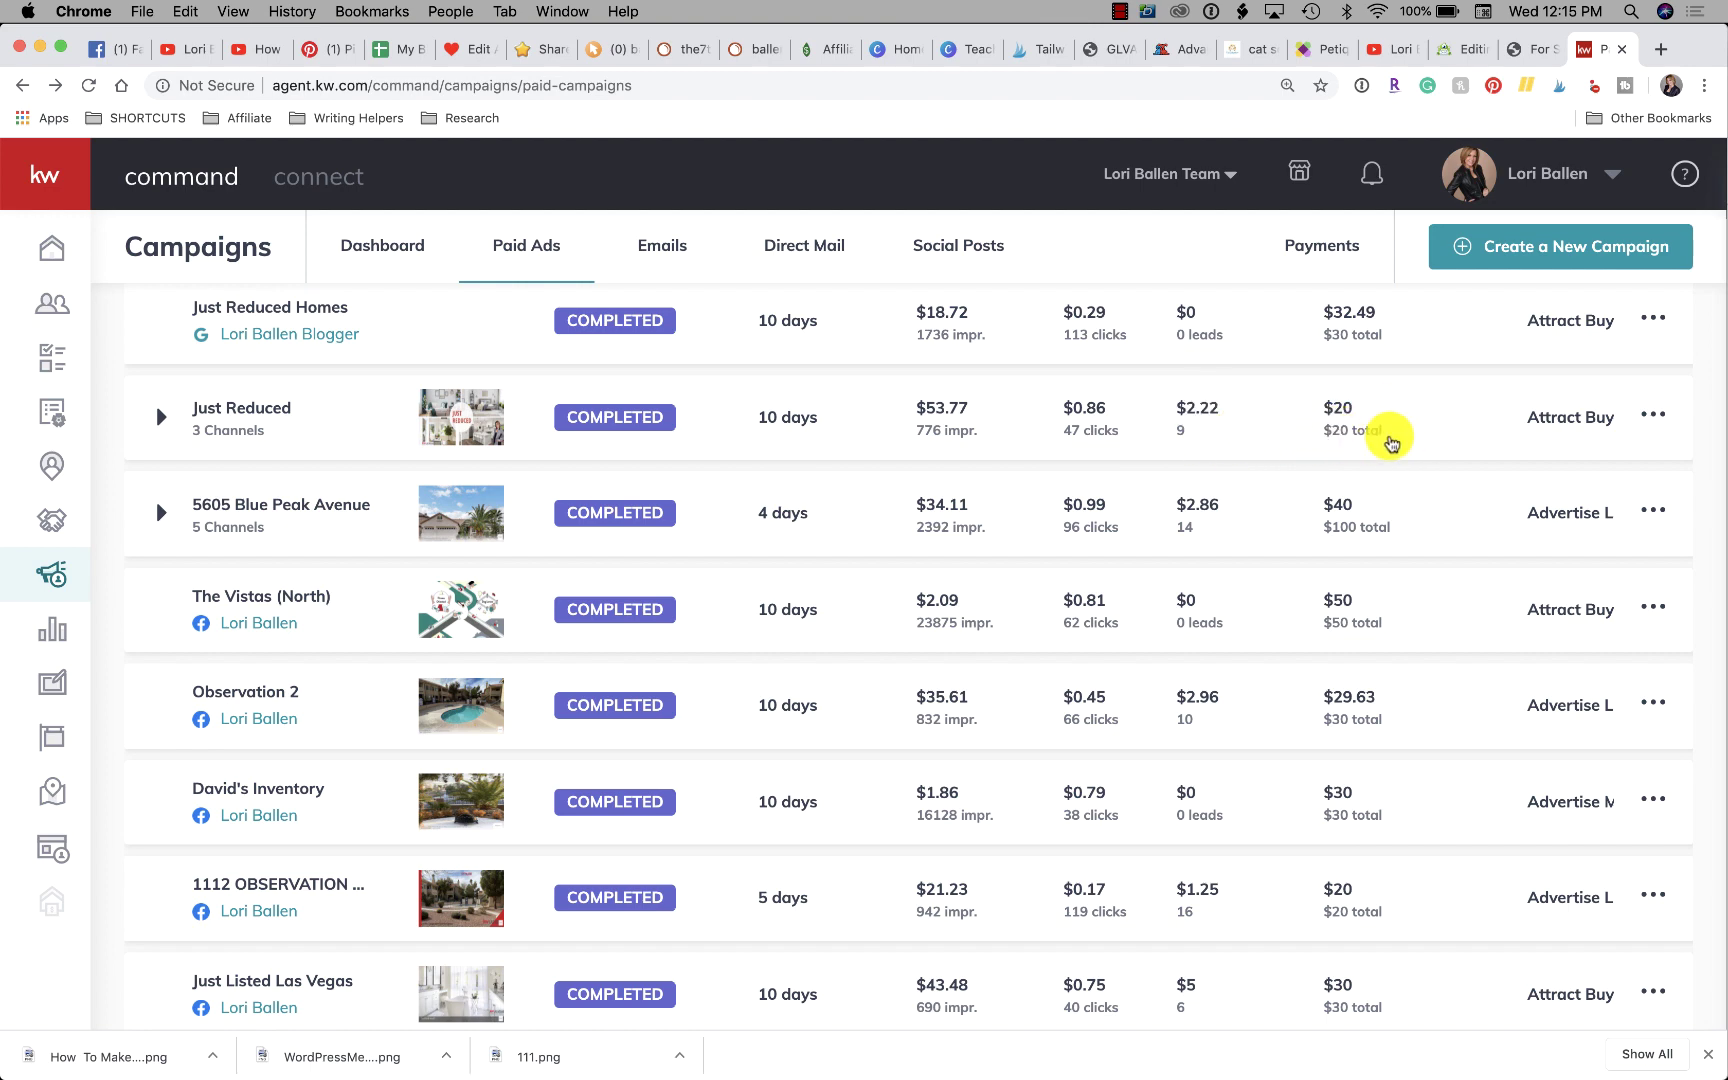
scroll(1390, 440, down, 9)
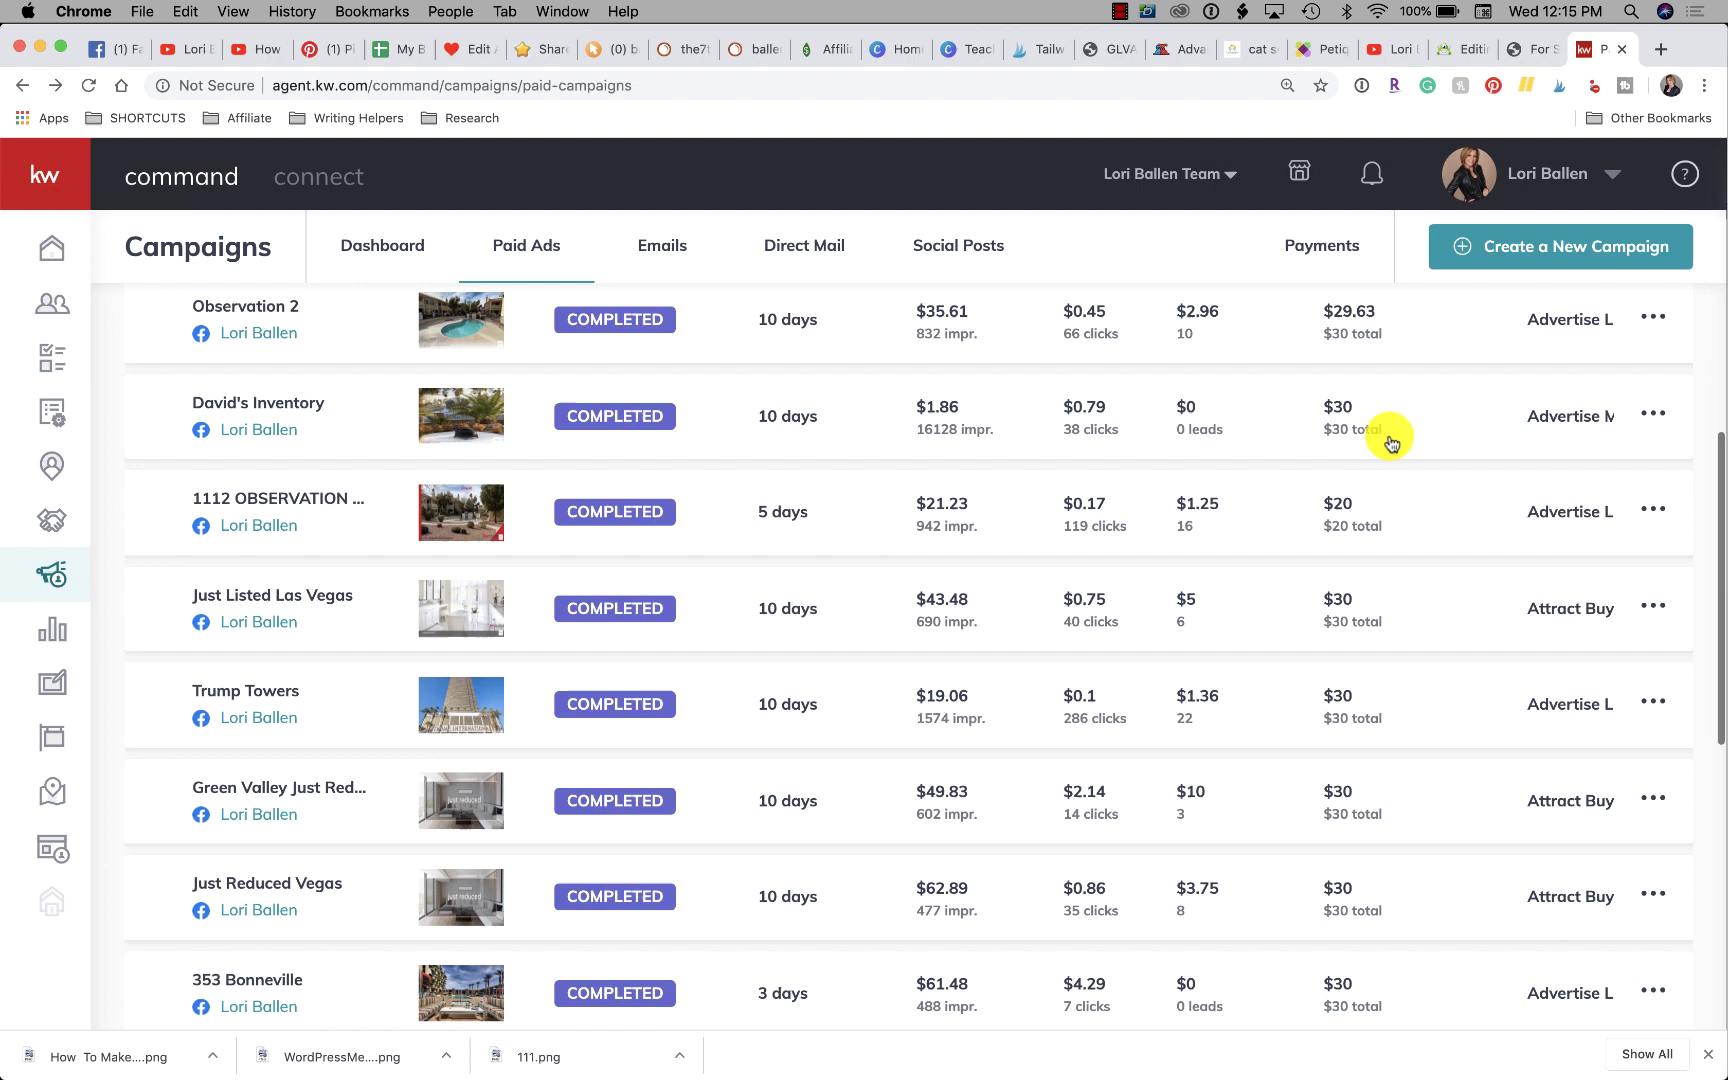
scroll(1390, 440, down, 18)
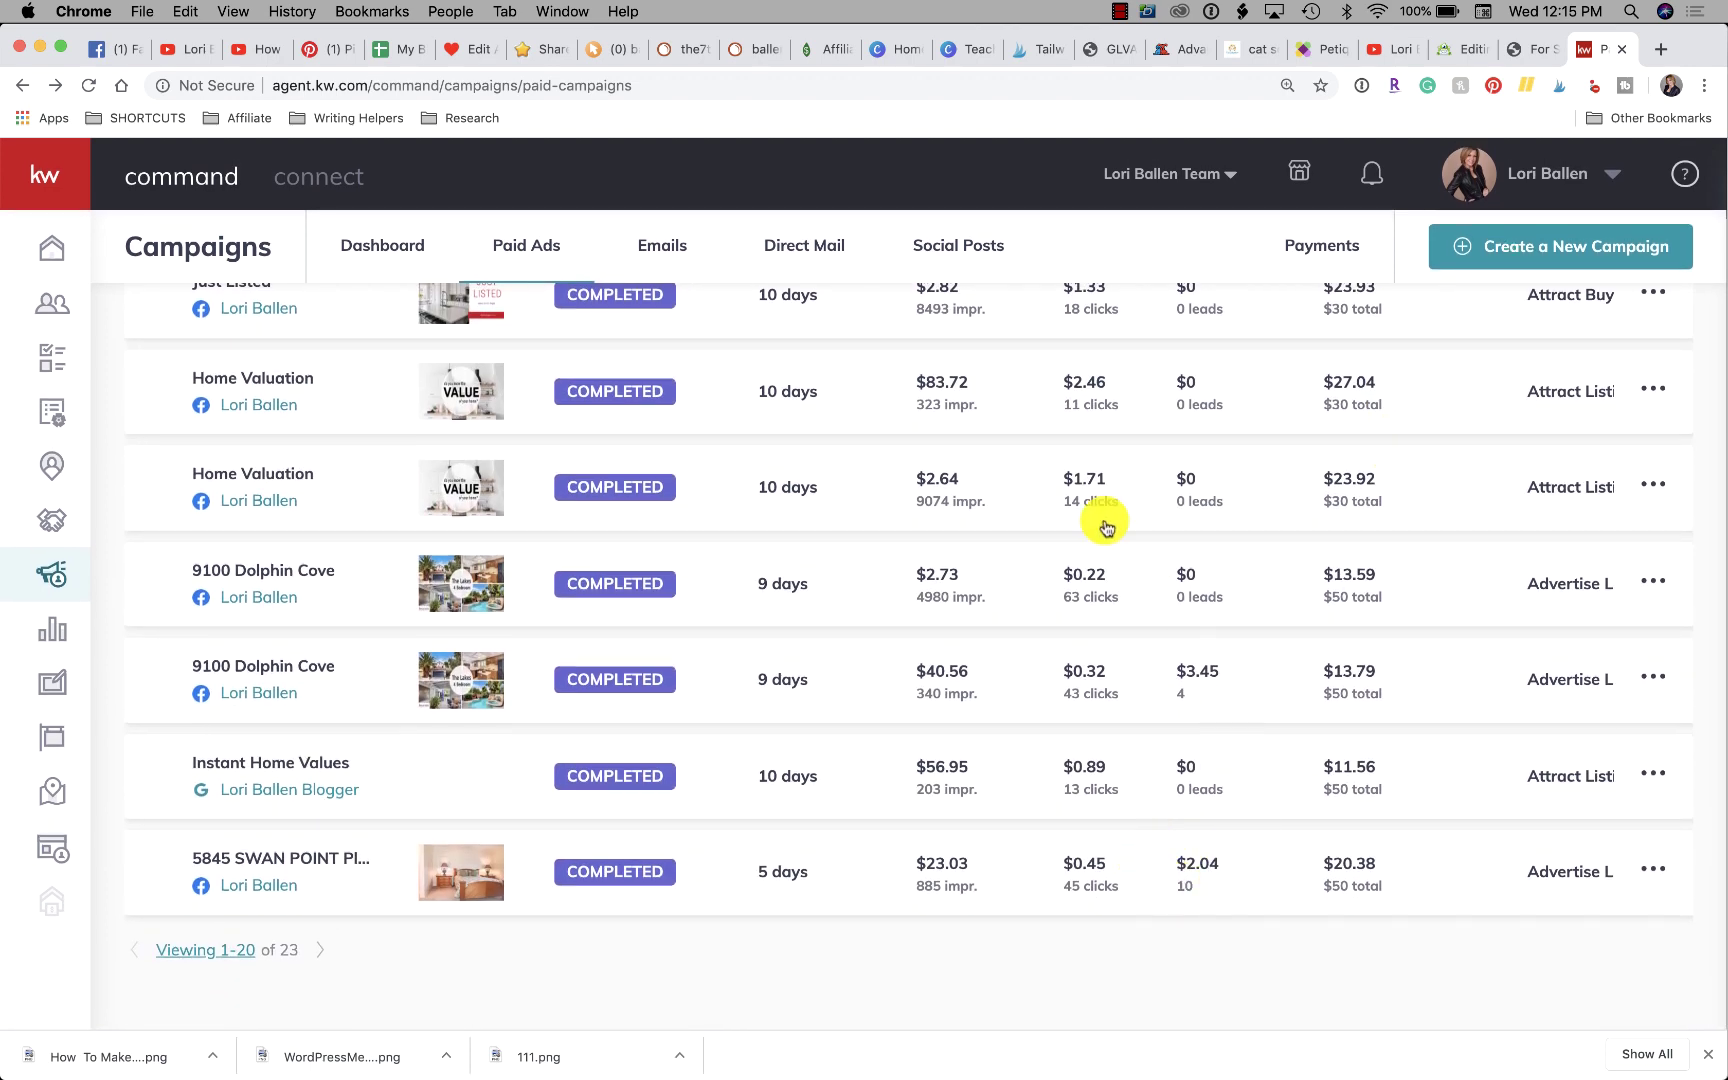
scroll(1105, 527, up, 20)
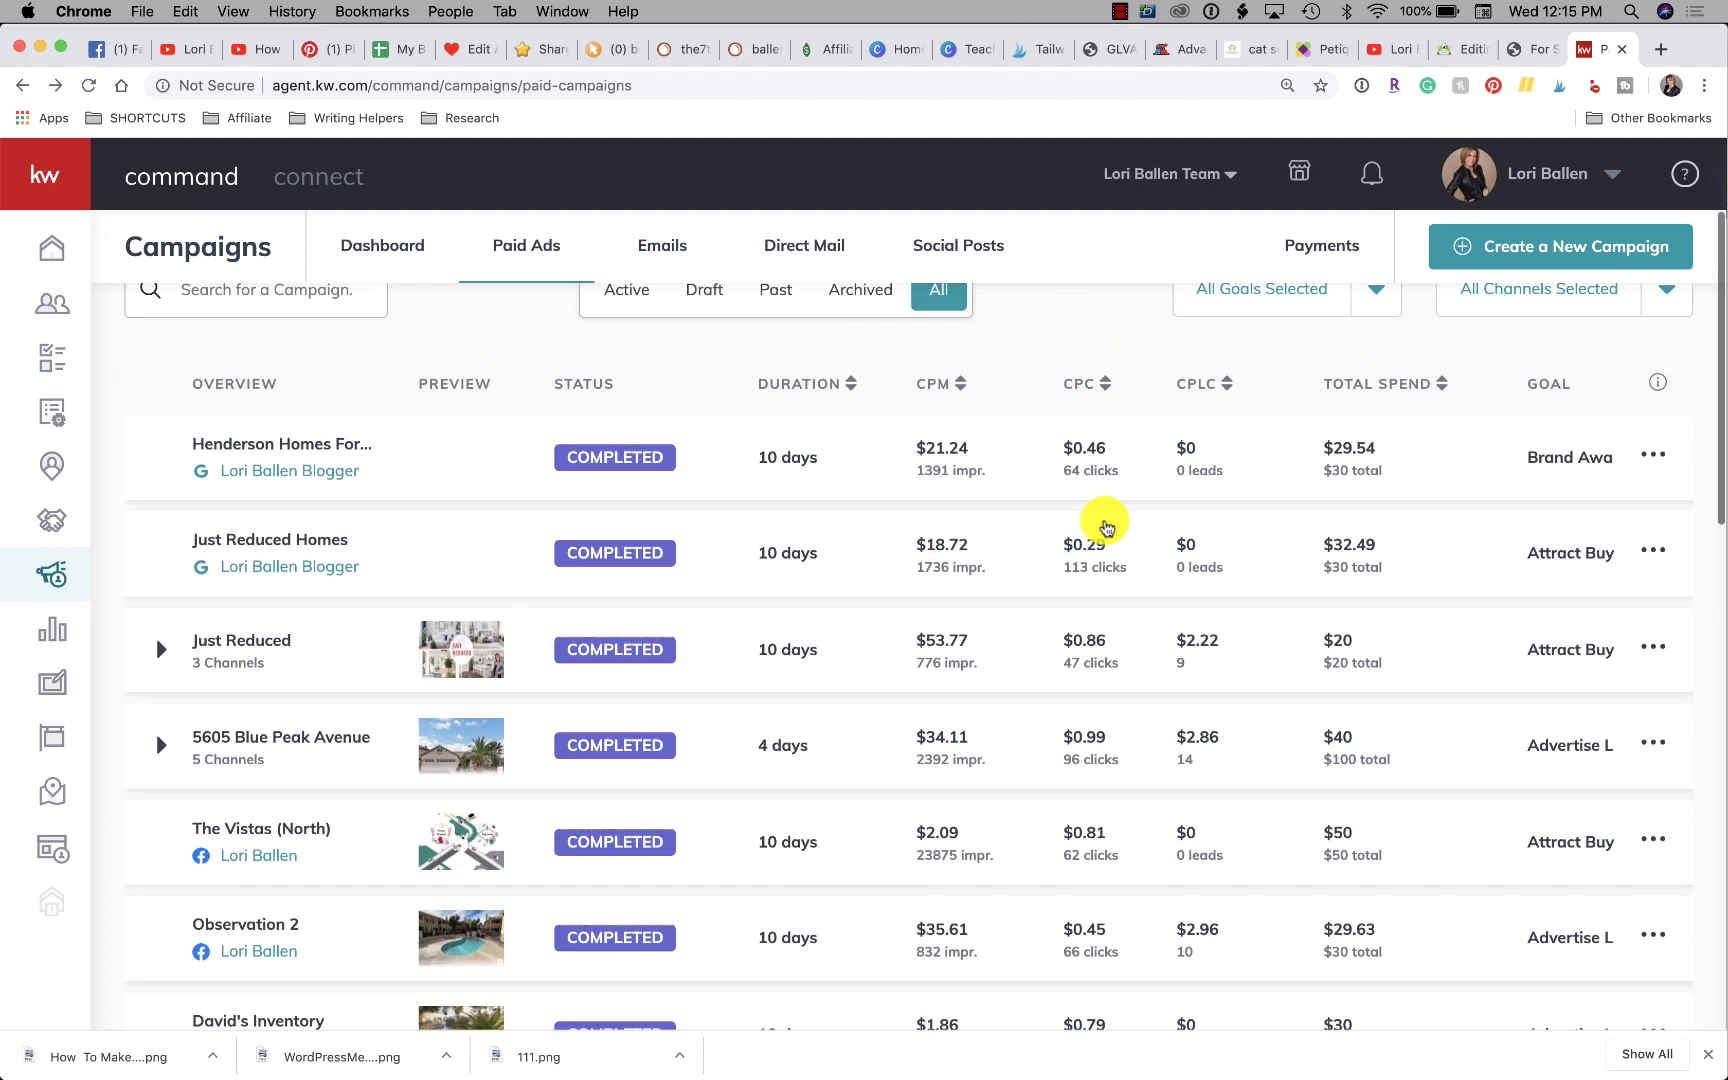
scroll(1105, 527, down, 2)
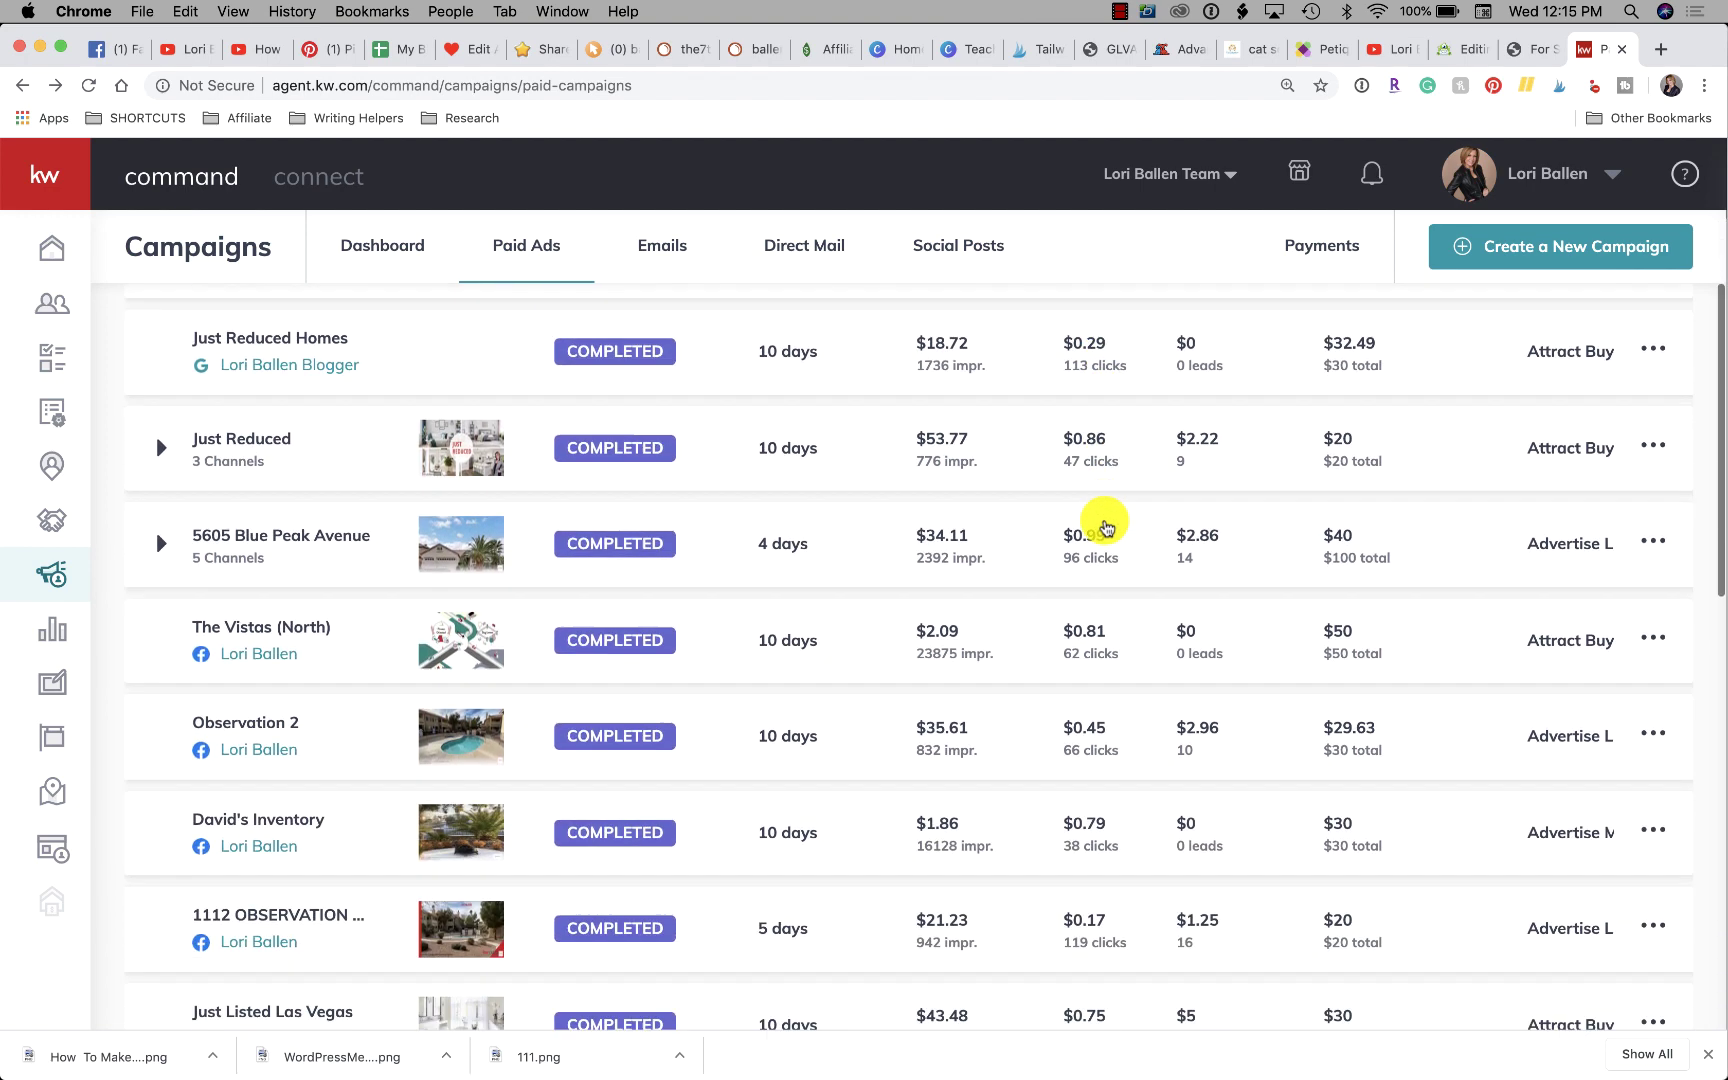
scroll(1106, 527, down, 5)
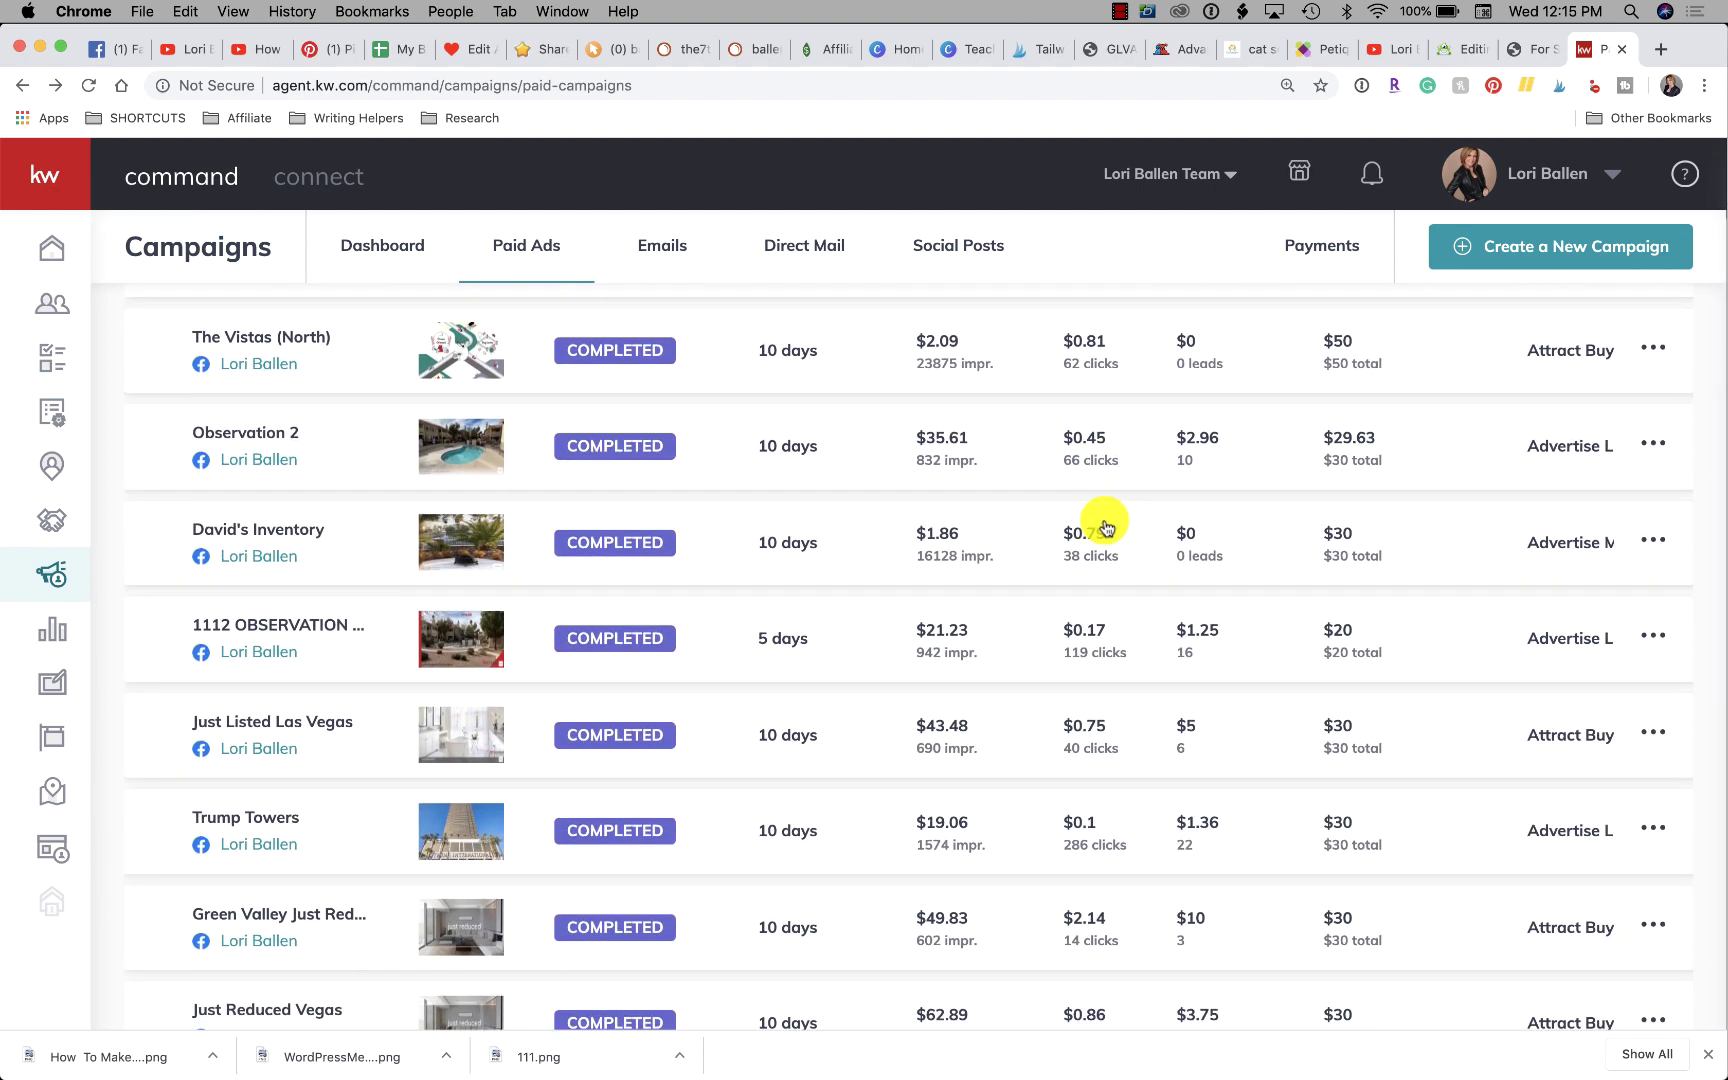
scroll(1106, 527, down, 3)
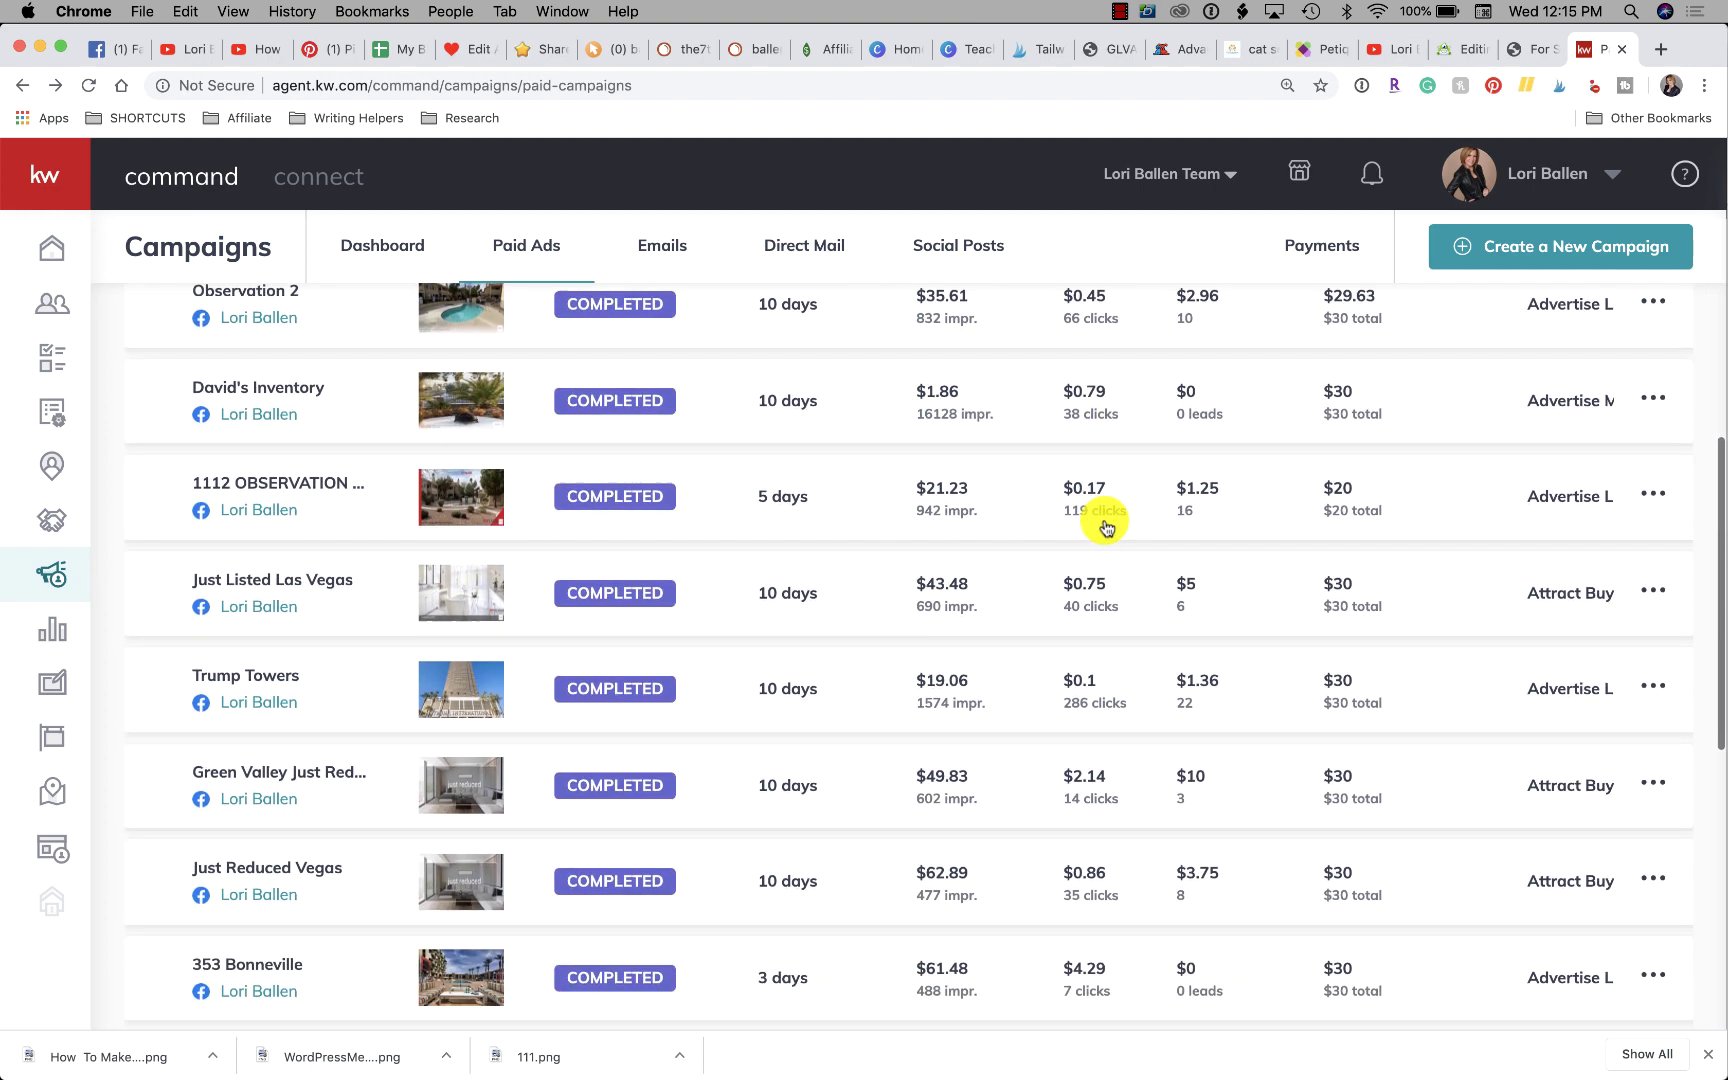
scroll(1106, 524, down, 1)
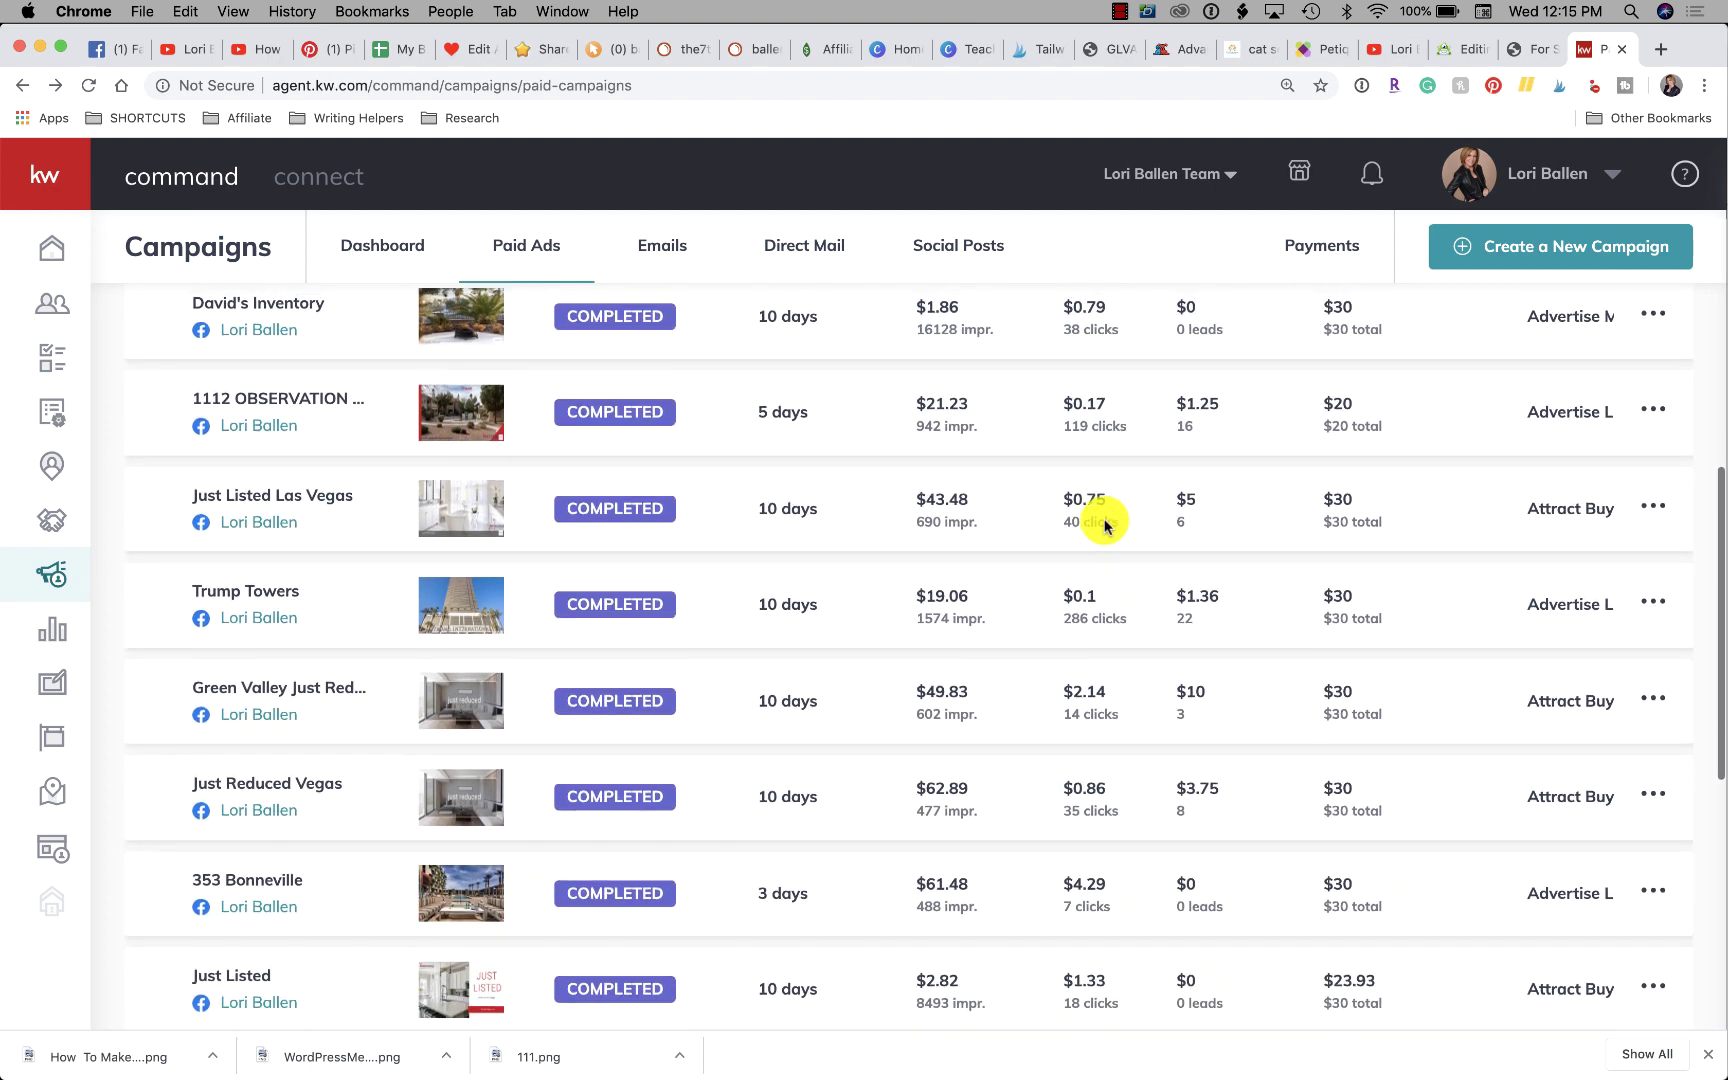
scroll(1106, 527, up, 1)
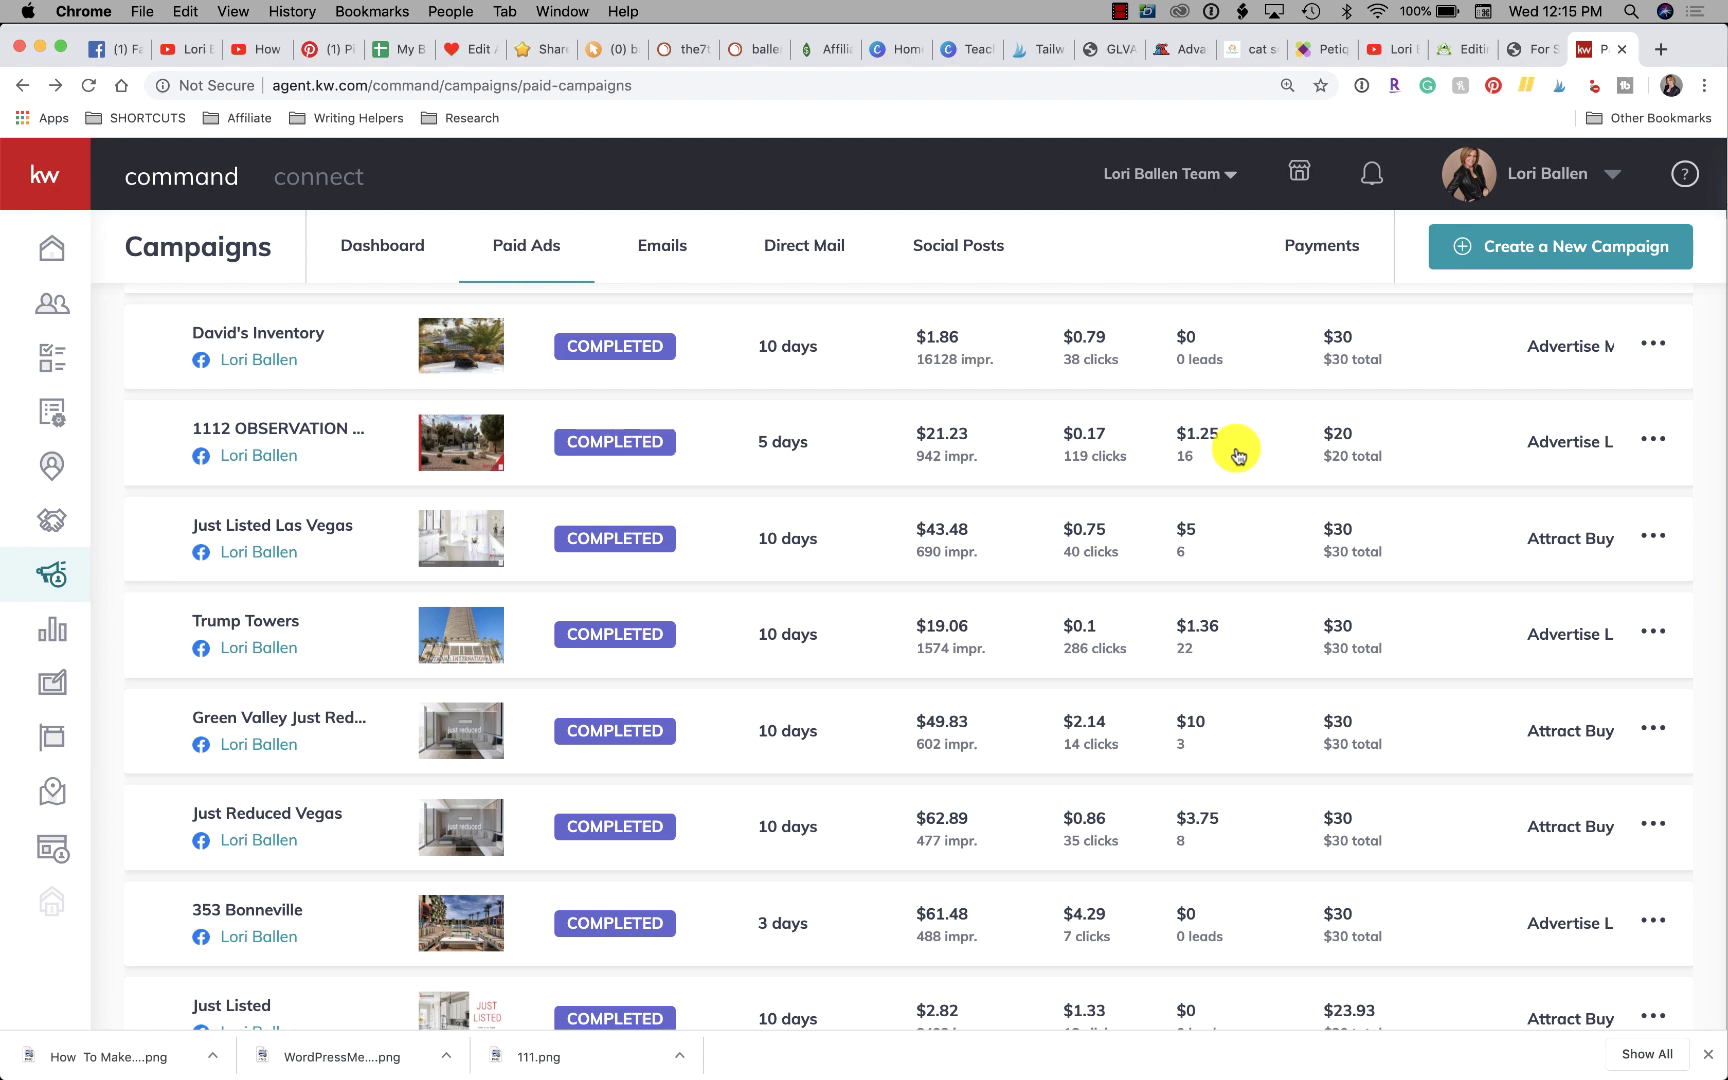
scroll(1238, 455, up, 5)
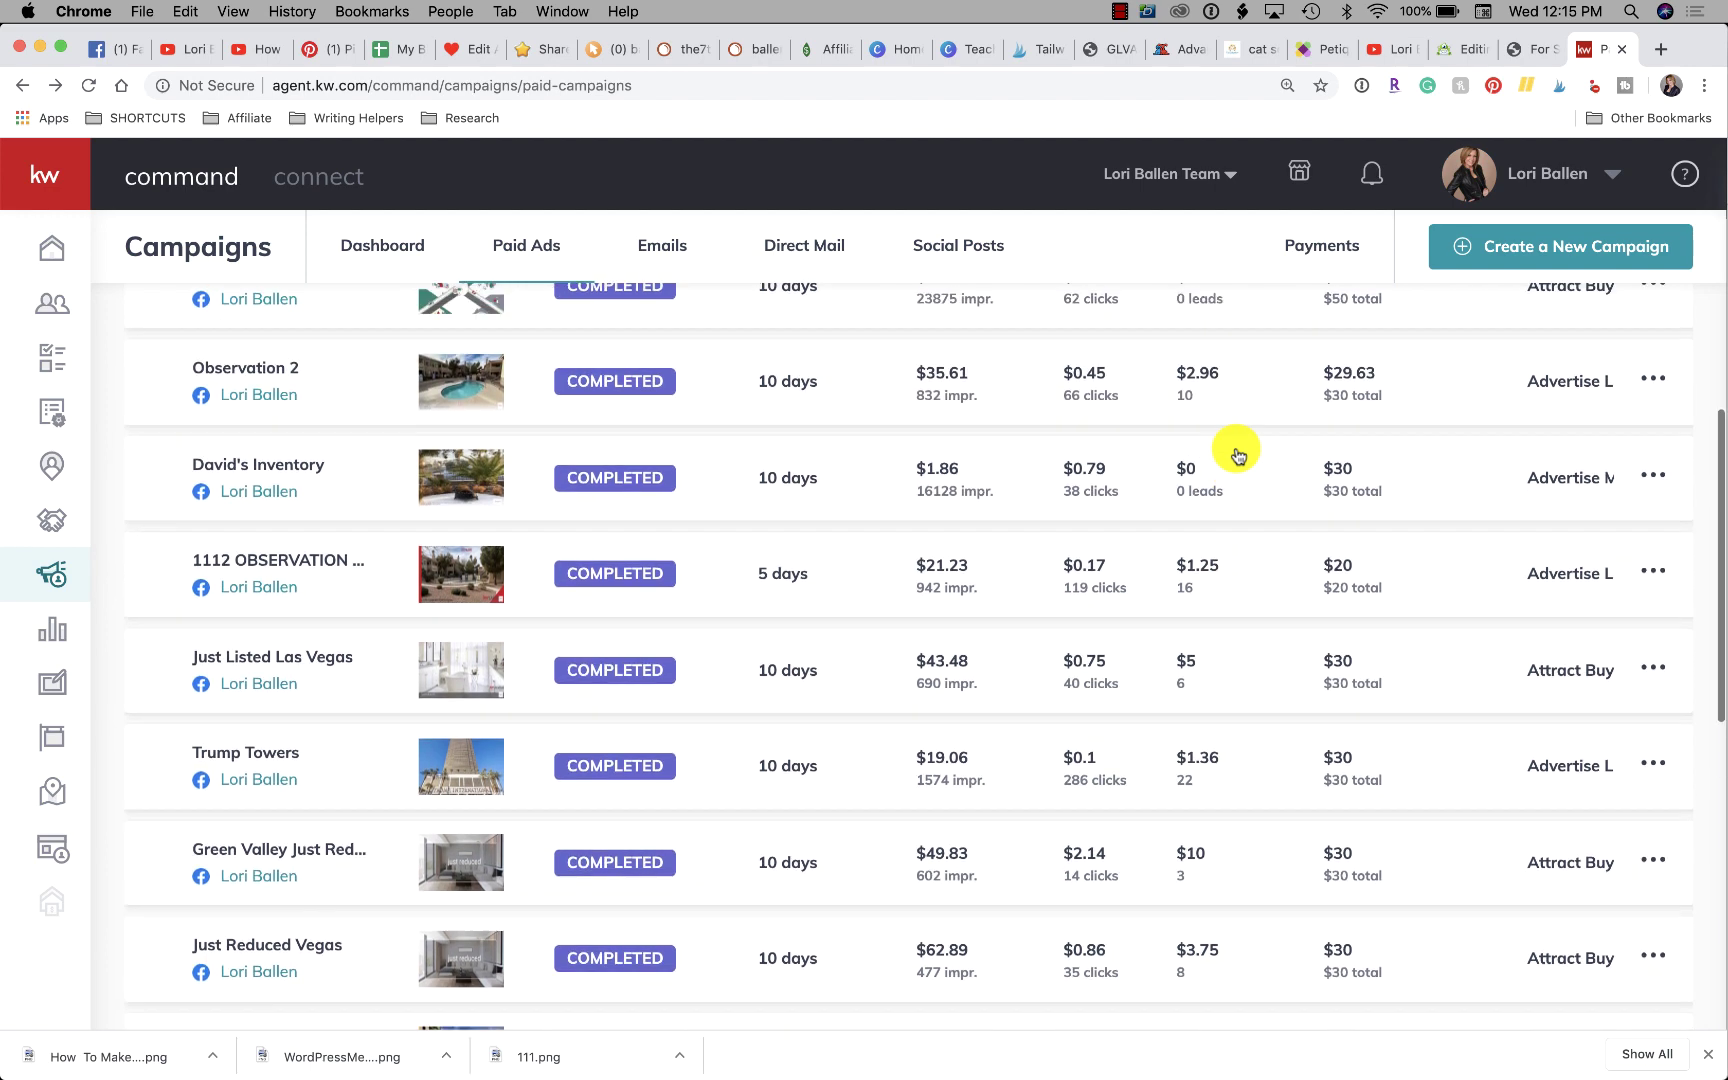
scroll(1238, 455, up, 2)
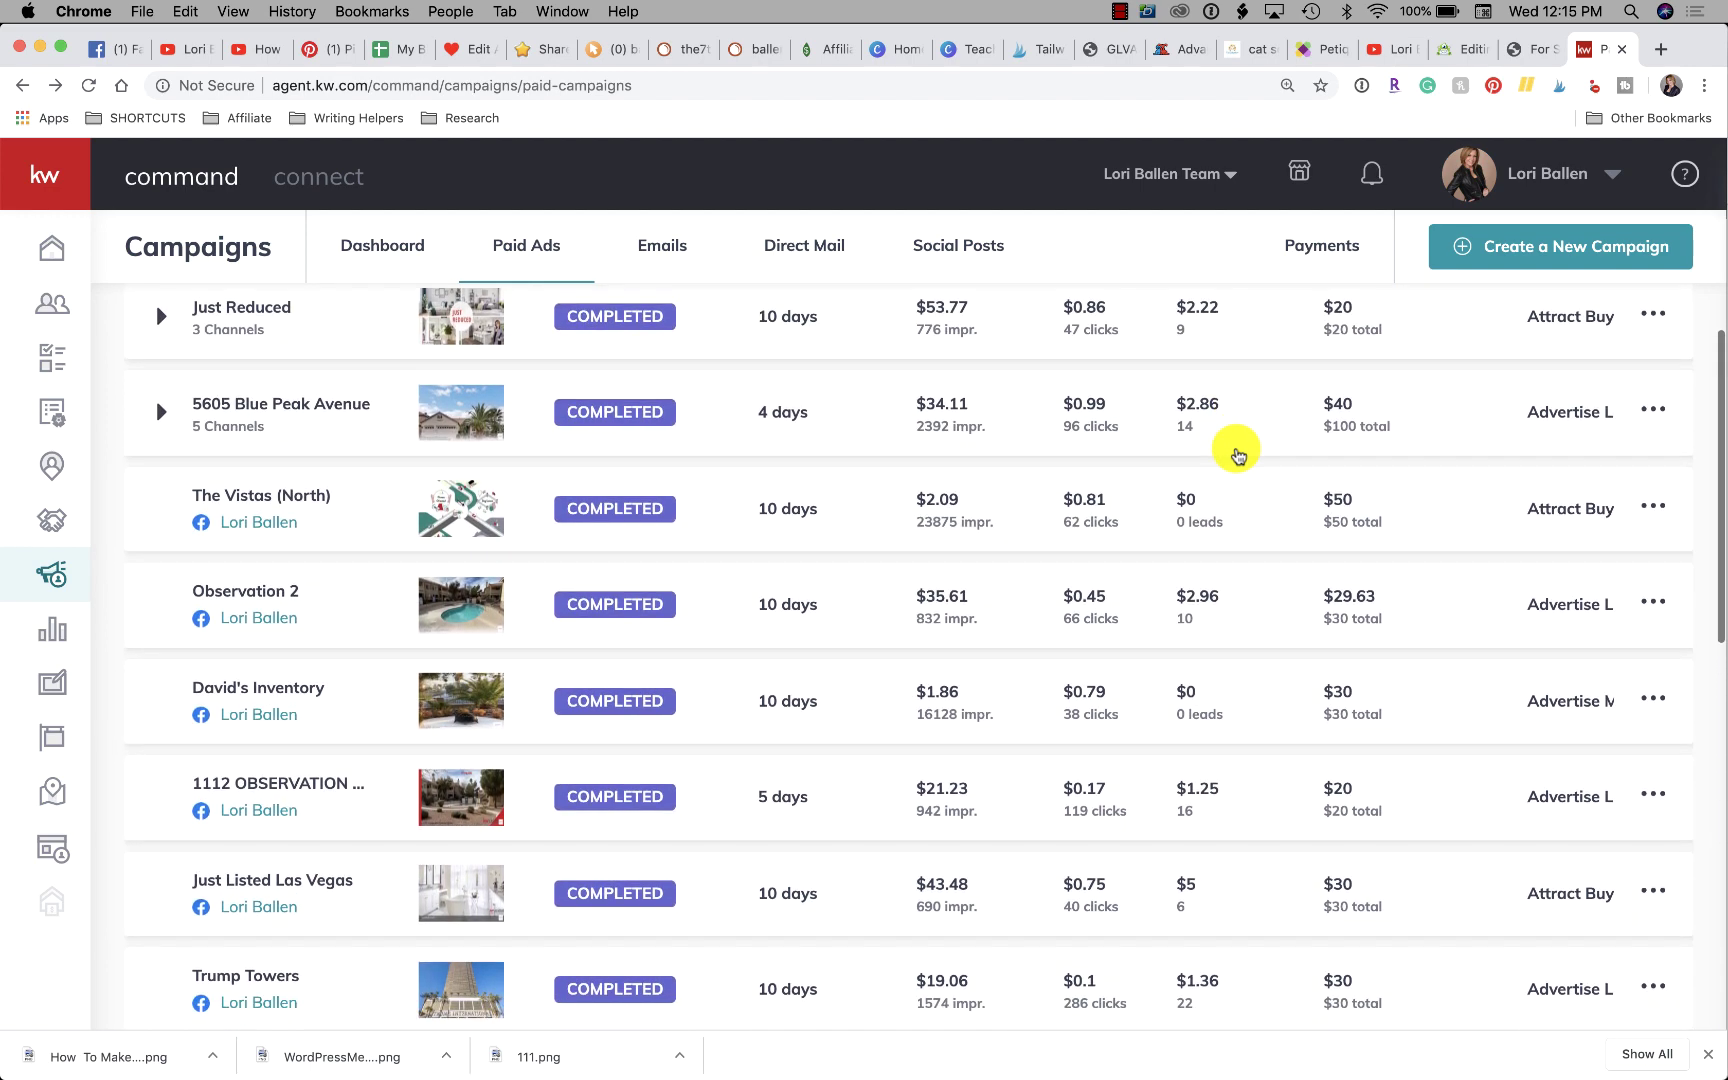
scroll(1238, 455, down, 2)
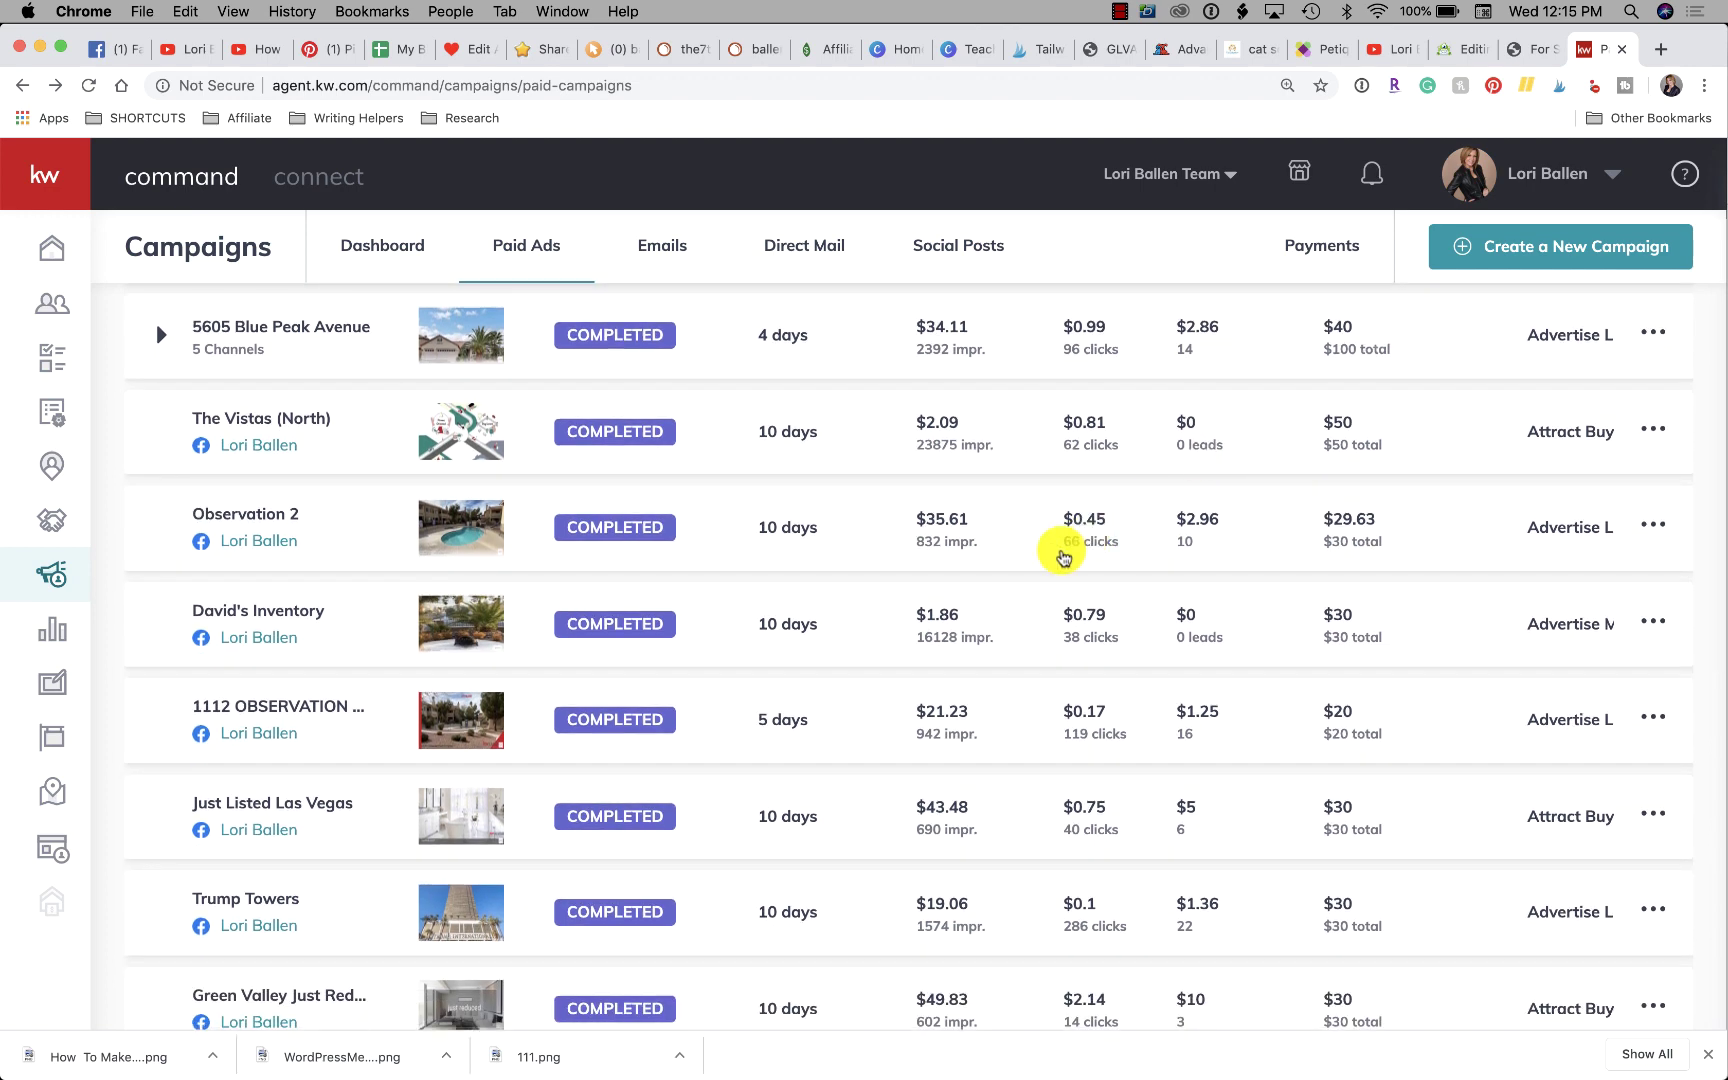
scroll(1063, 557, down, 5)
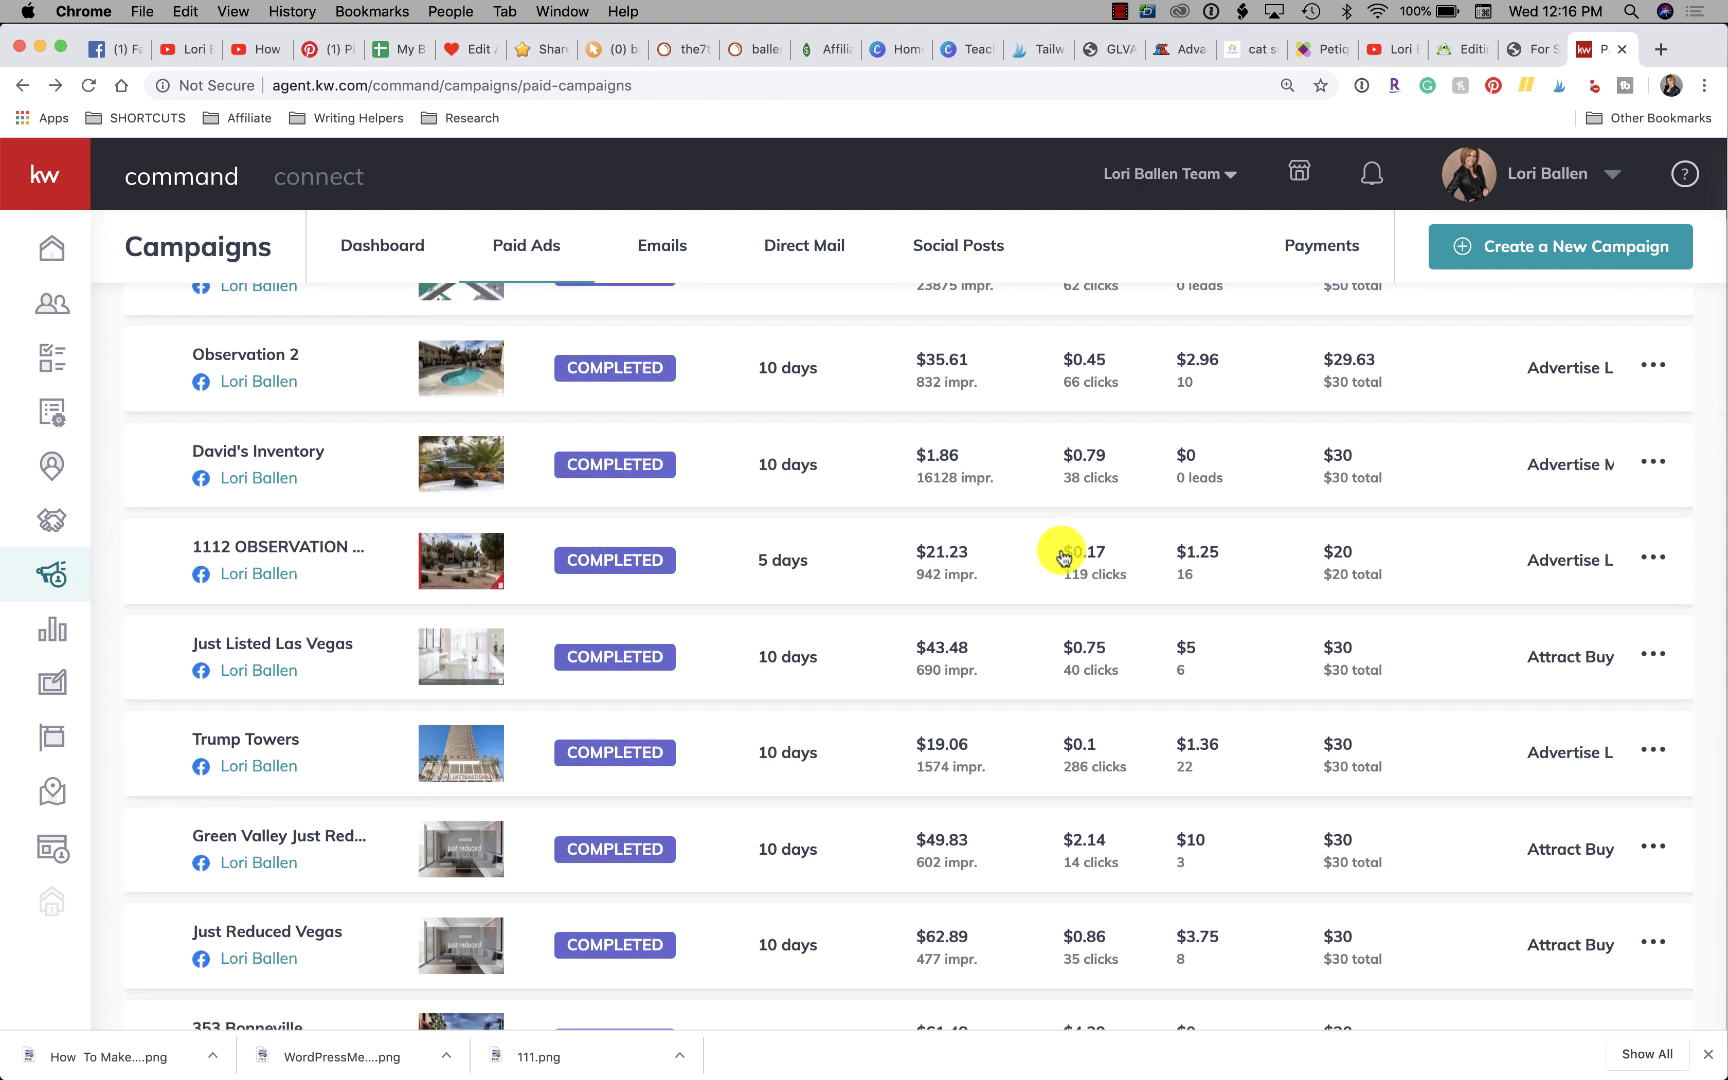
scroll(1063, 557, down, 1)
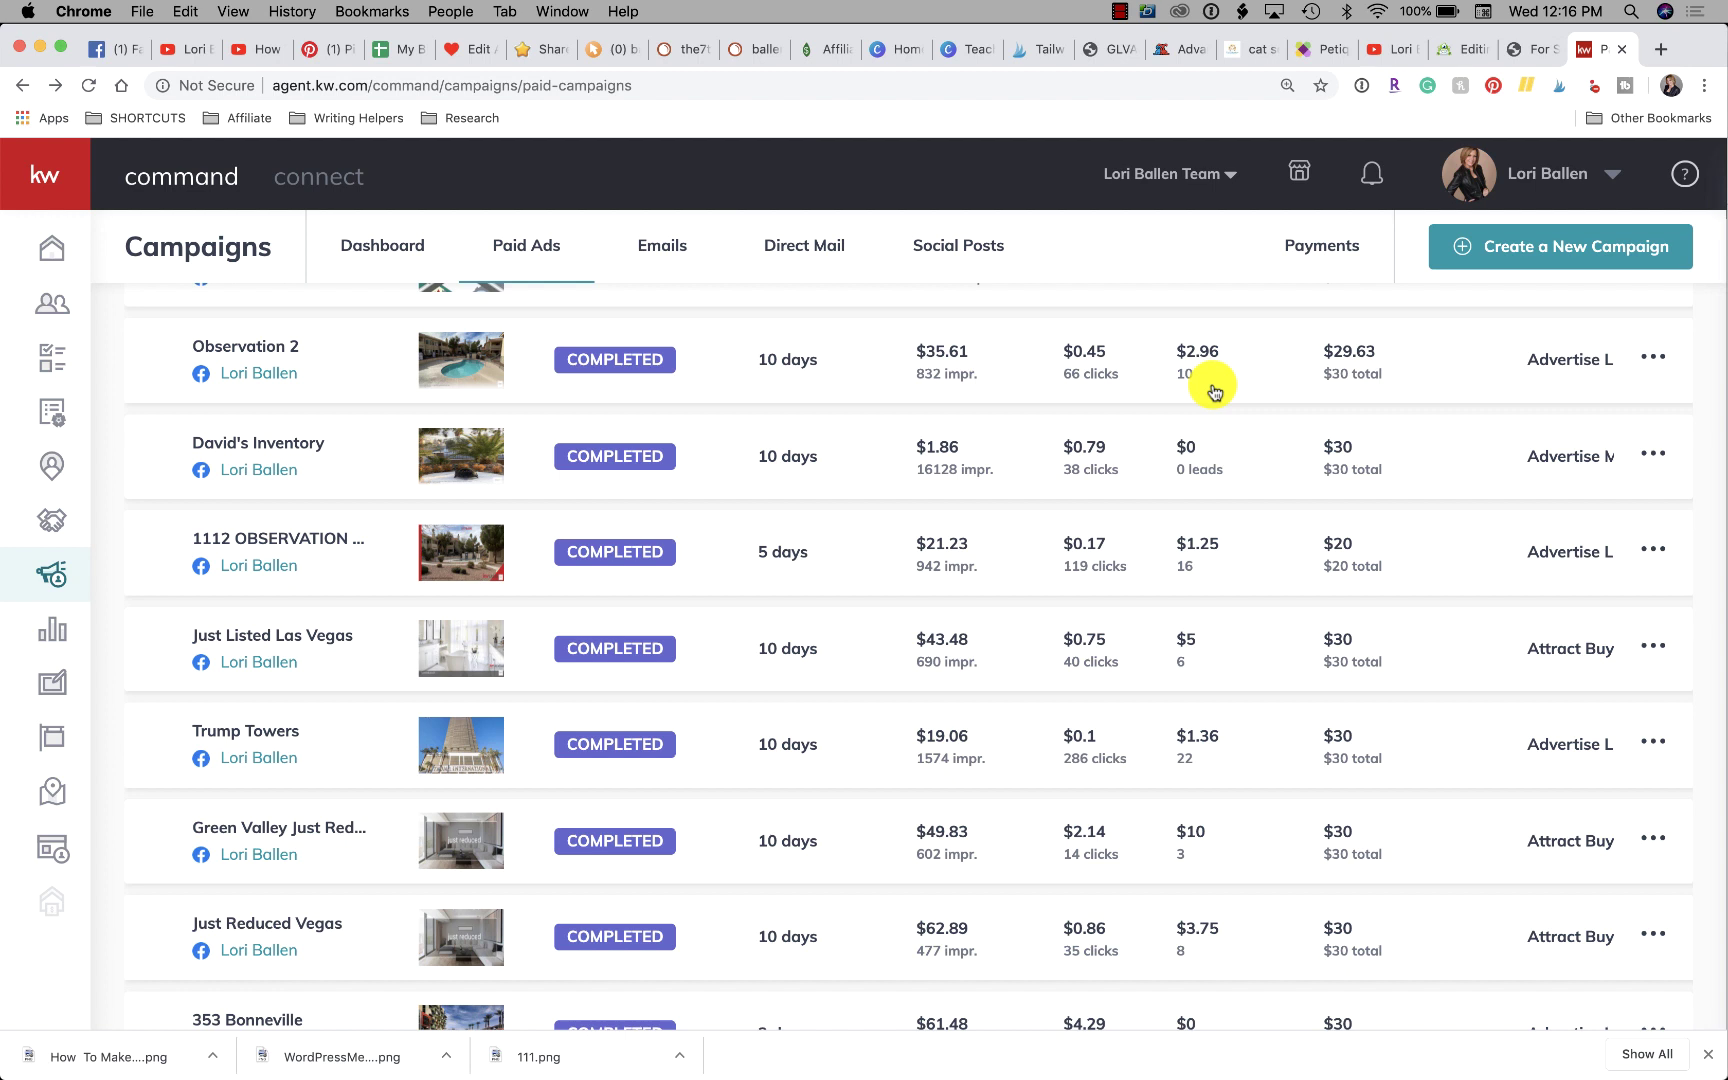
scroll(1214, 390, up, 2)
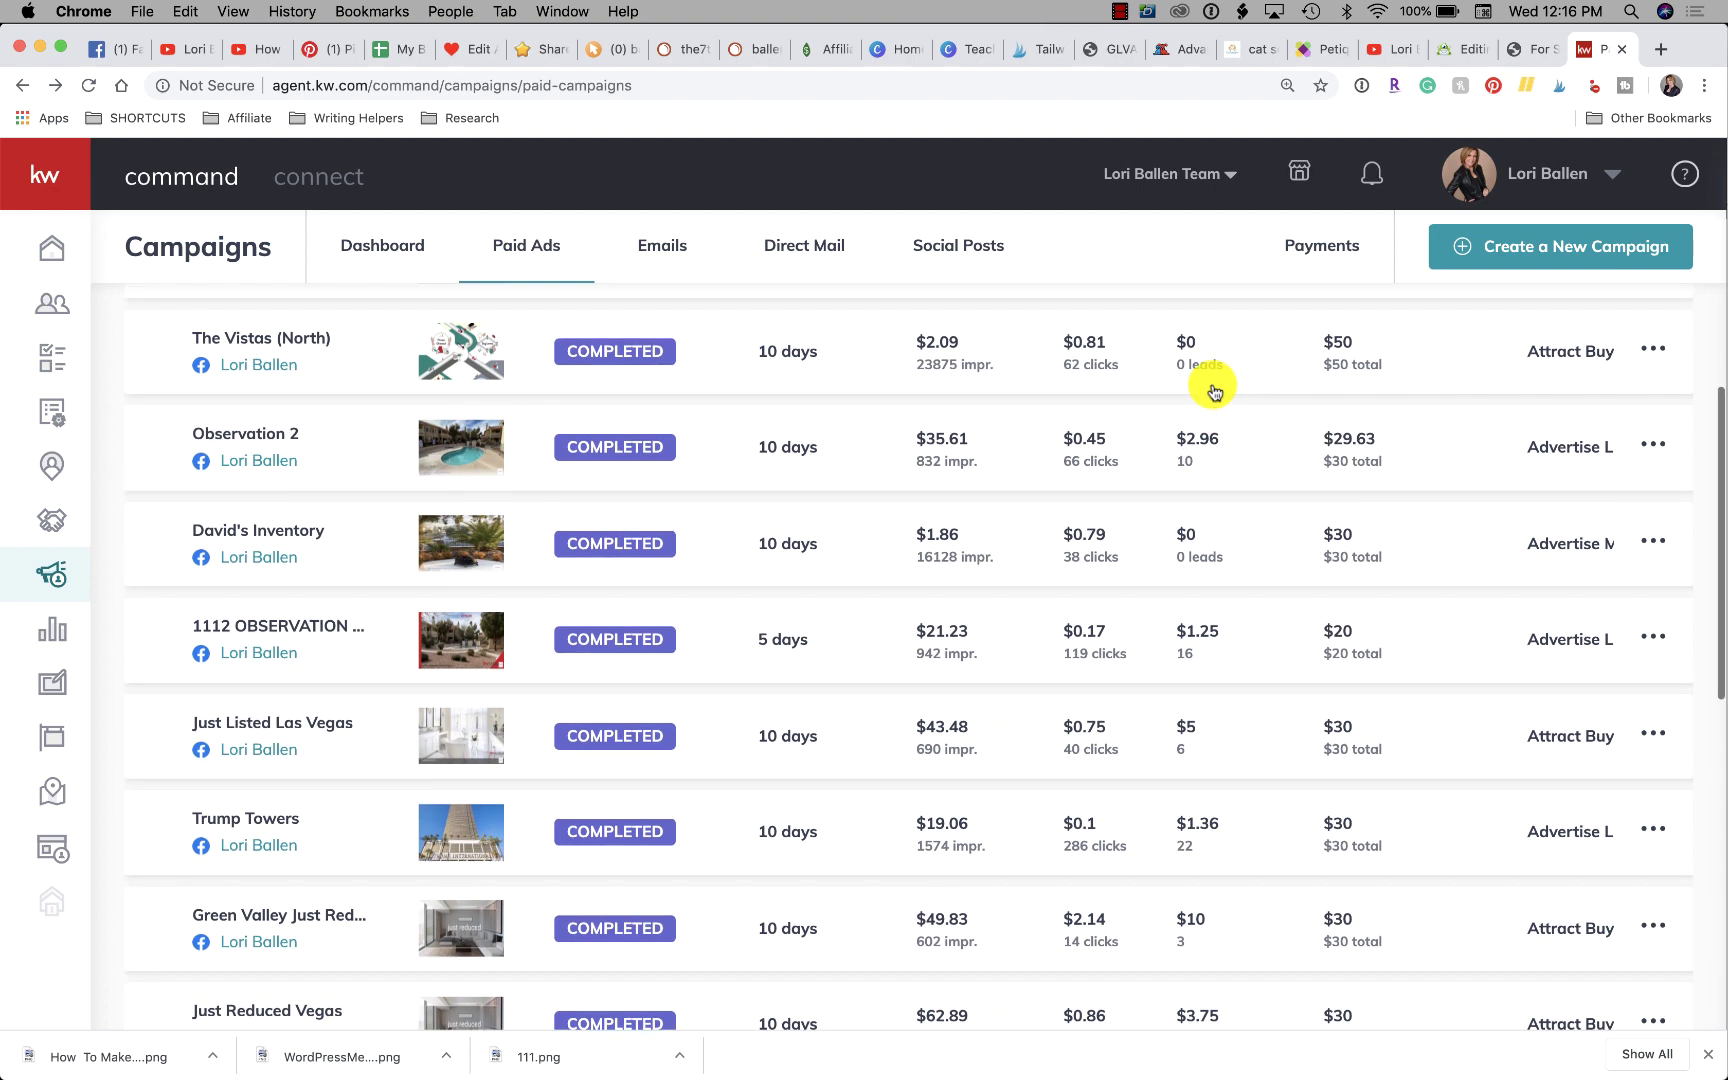
scroll(1214, 390, down, 2)
scroll(1212, 380, up, 3)
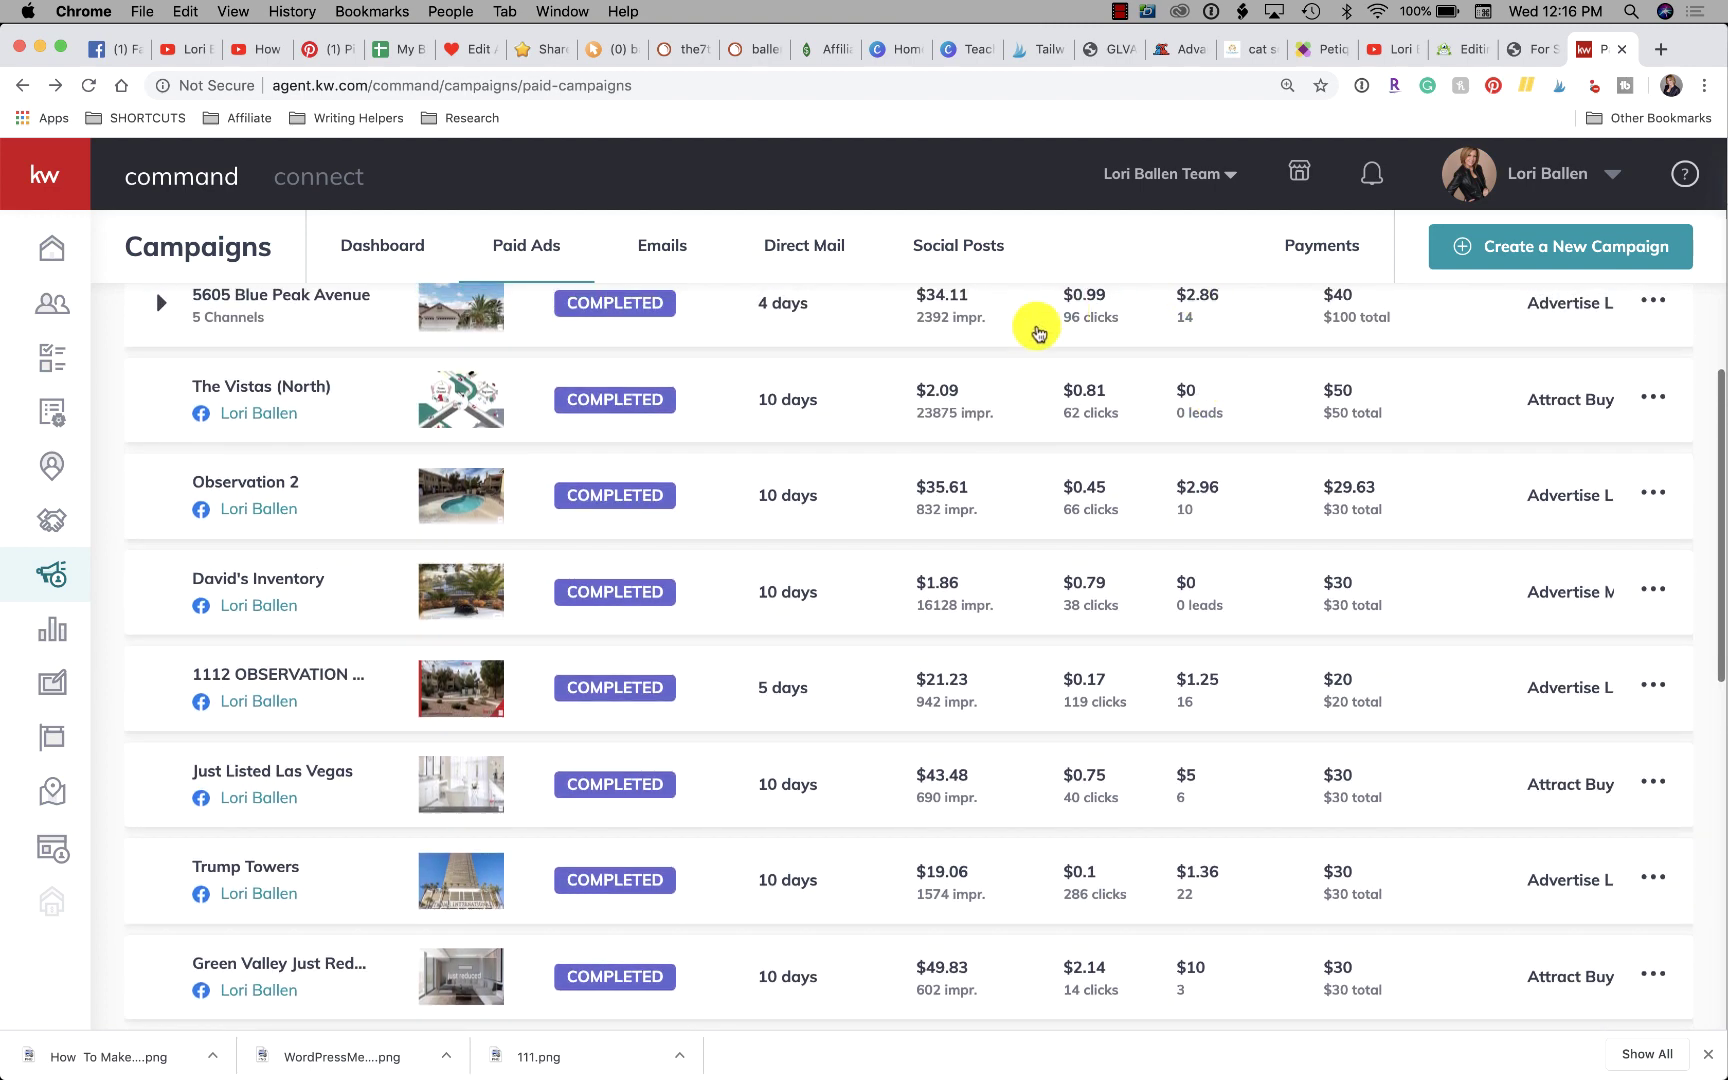
scroll(1036, 330, down, 3)
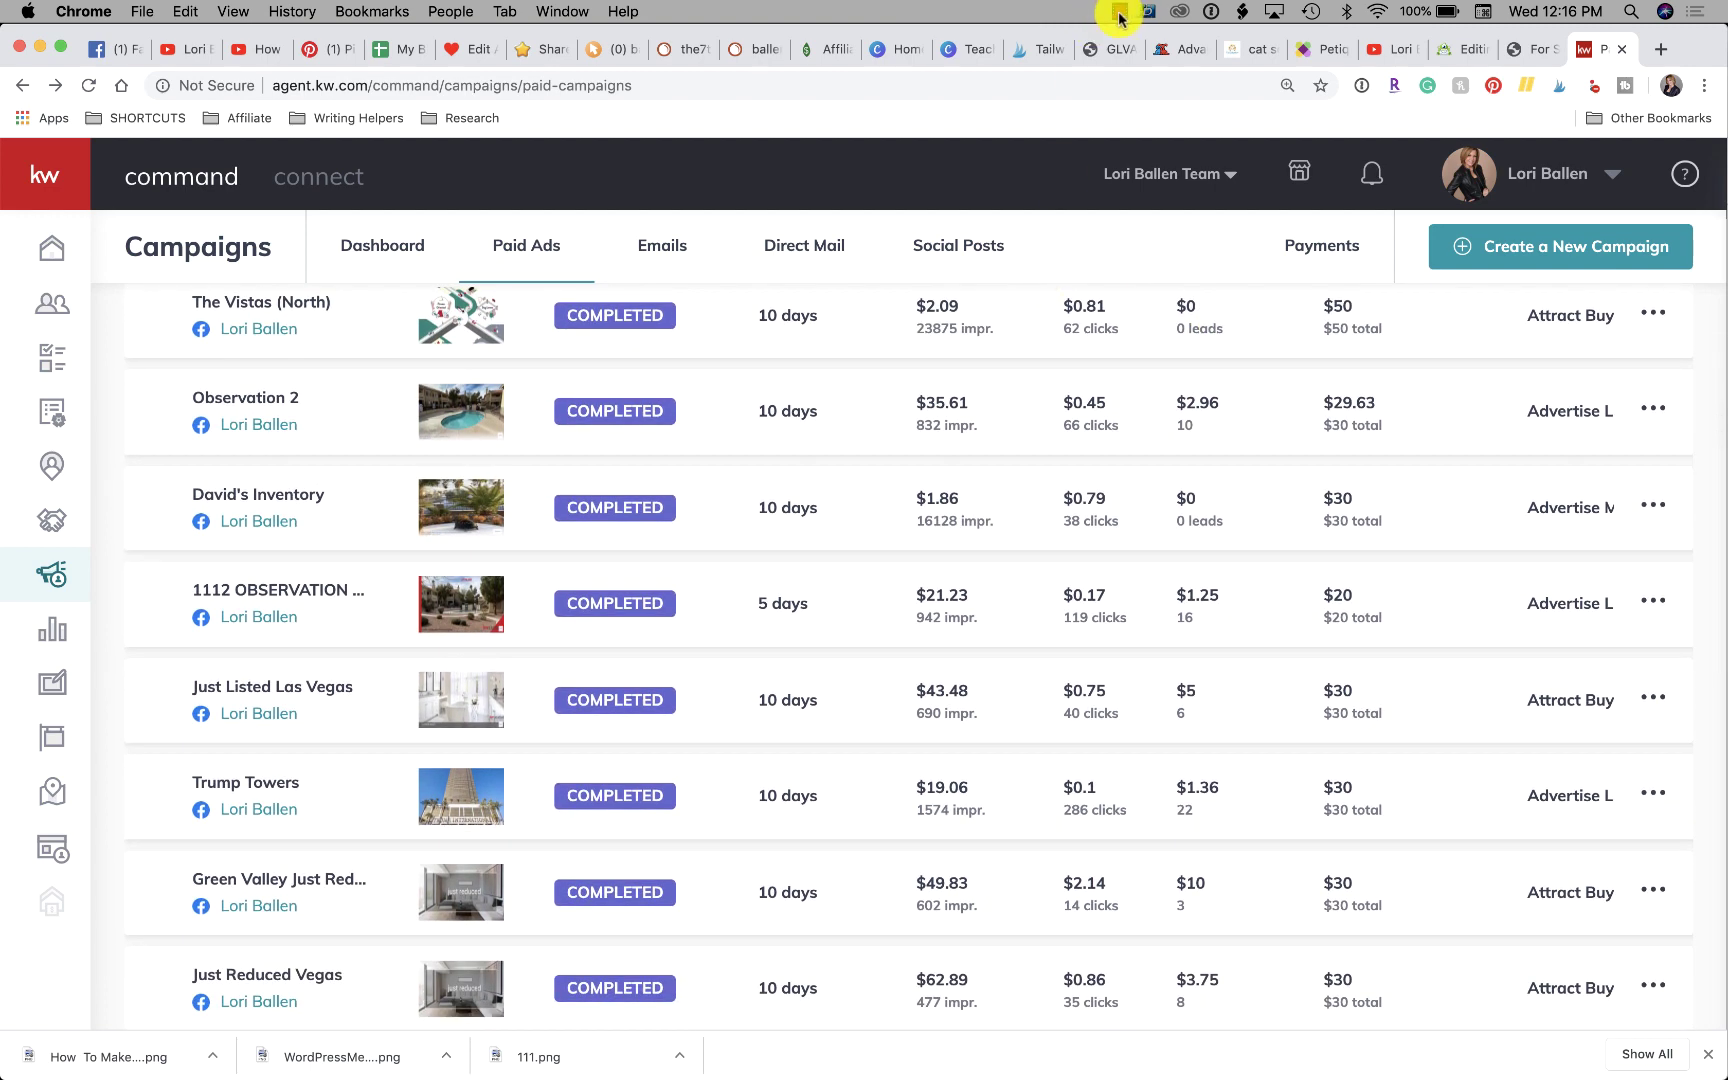